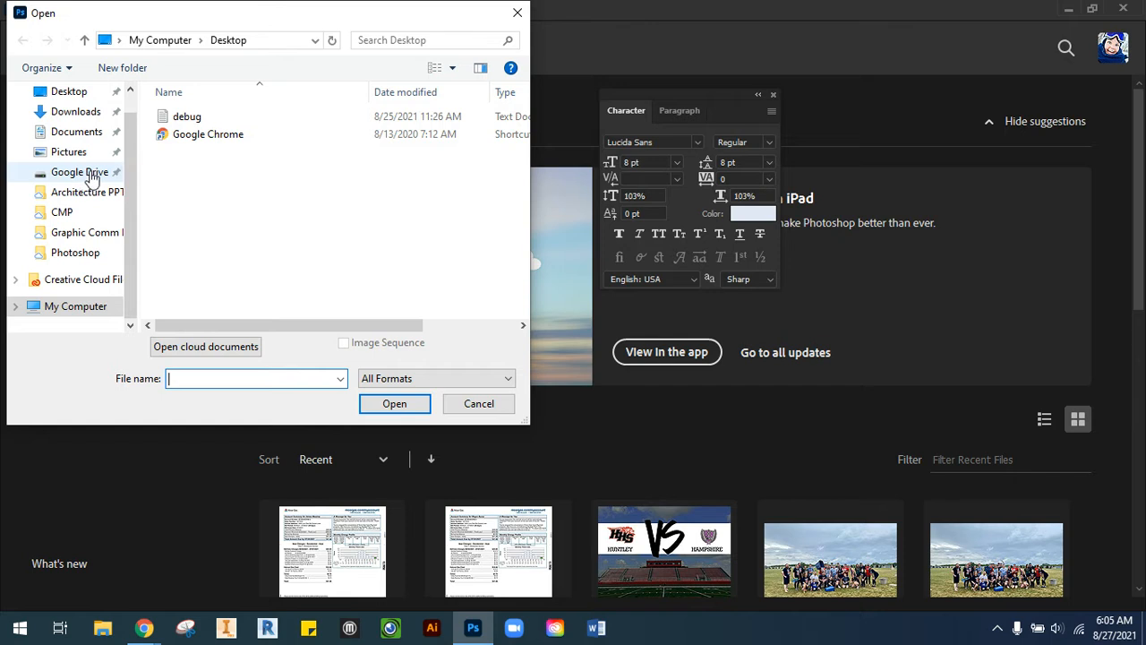
Open the Red Sculpture image from My Drive > HHS Courses > DP&P > Photoshop > Red Sculpture on Google Drive
click(92, 175)
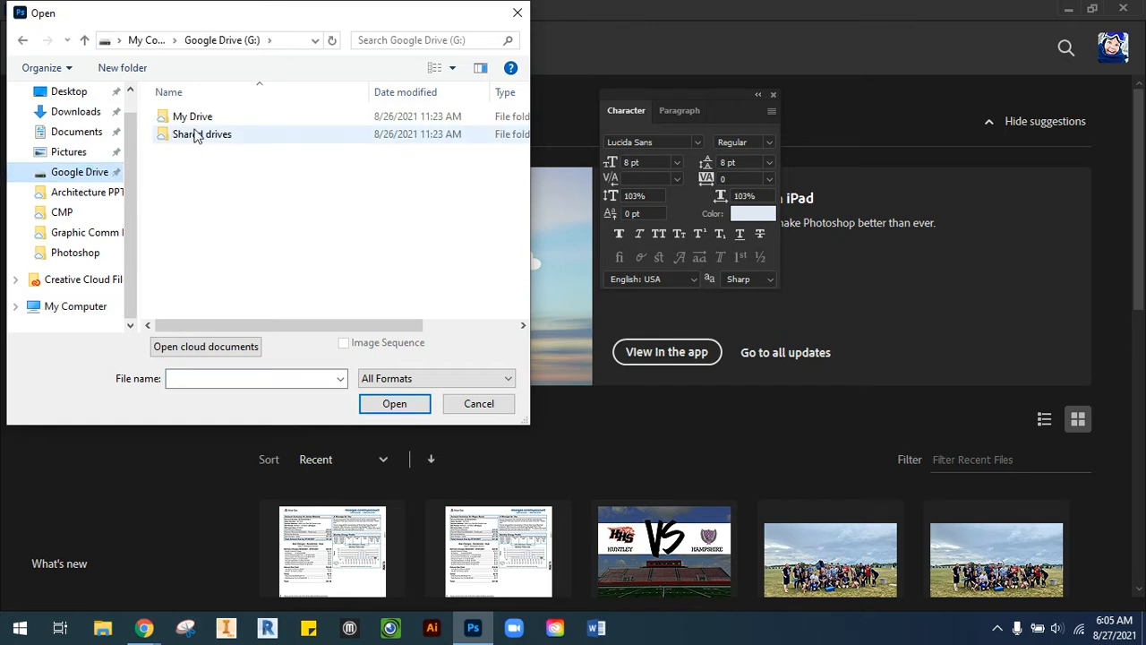
double_click(194, 117)
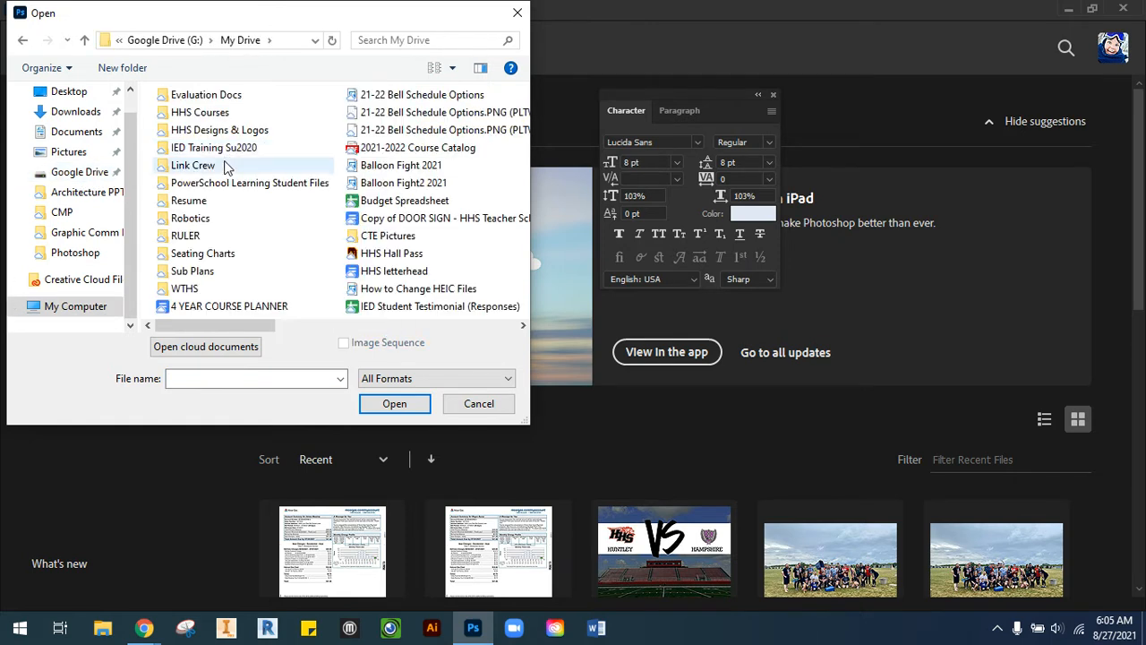
double_click(215, 119)
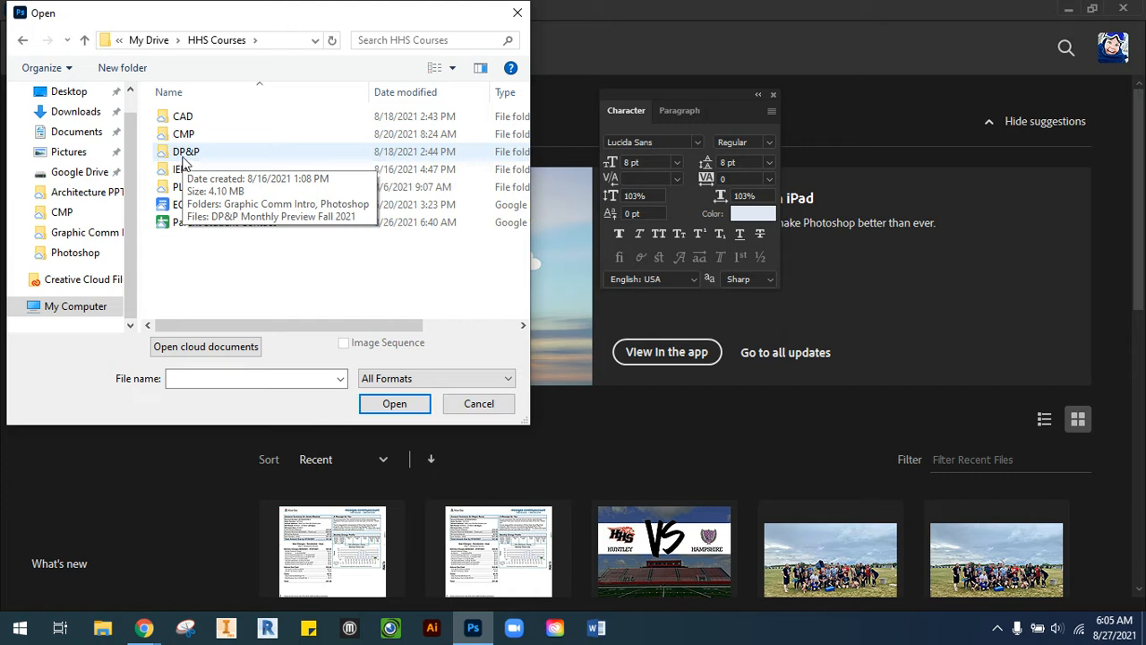
double_click(187, 158)
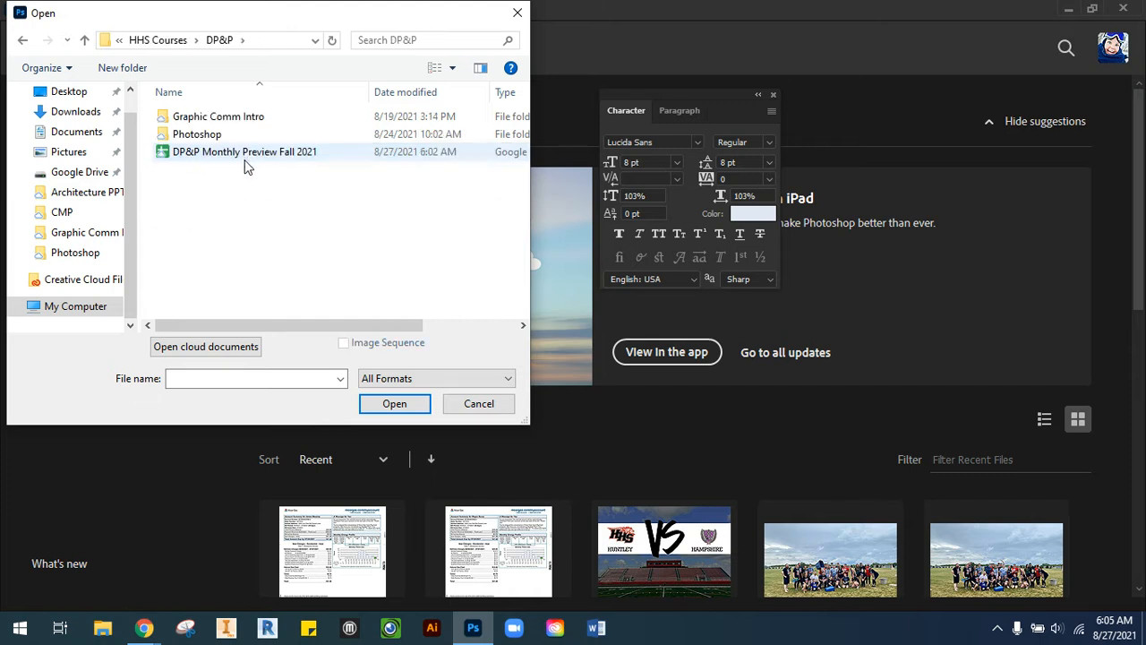
double_click(184, 136)
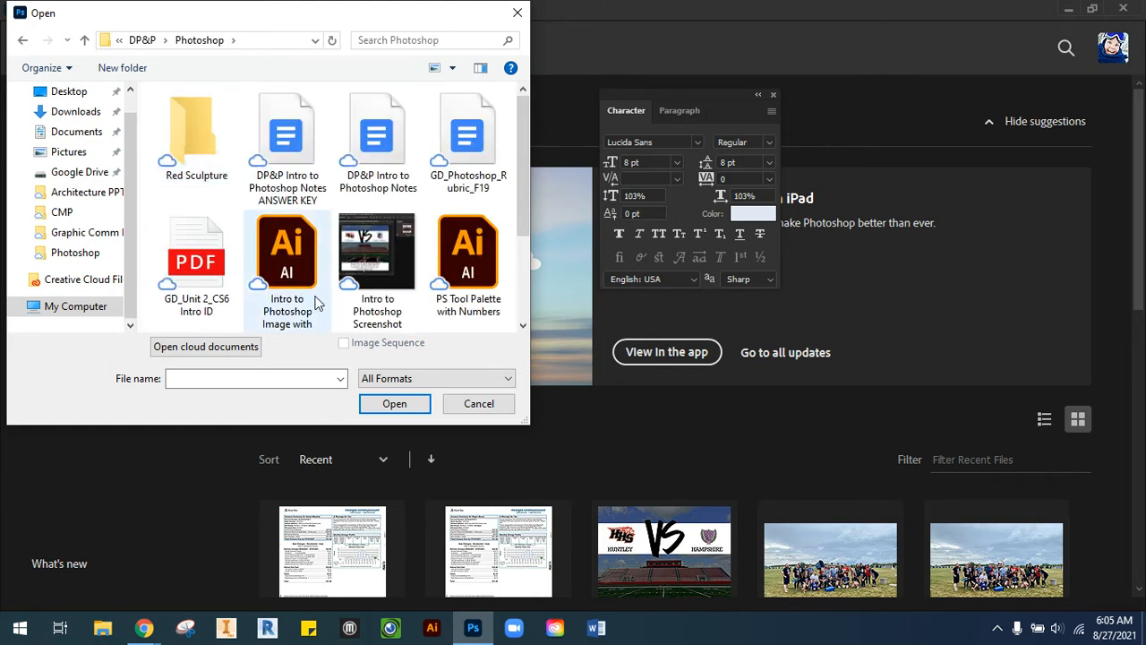
double_click(189, 136)
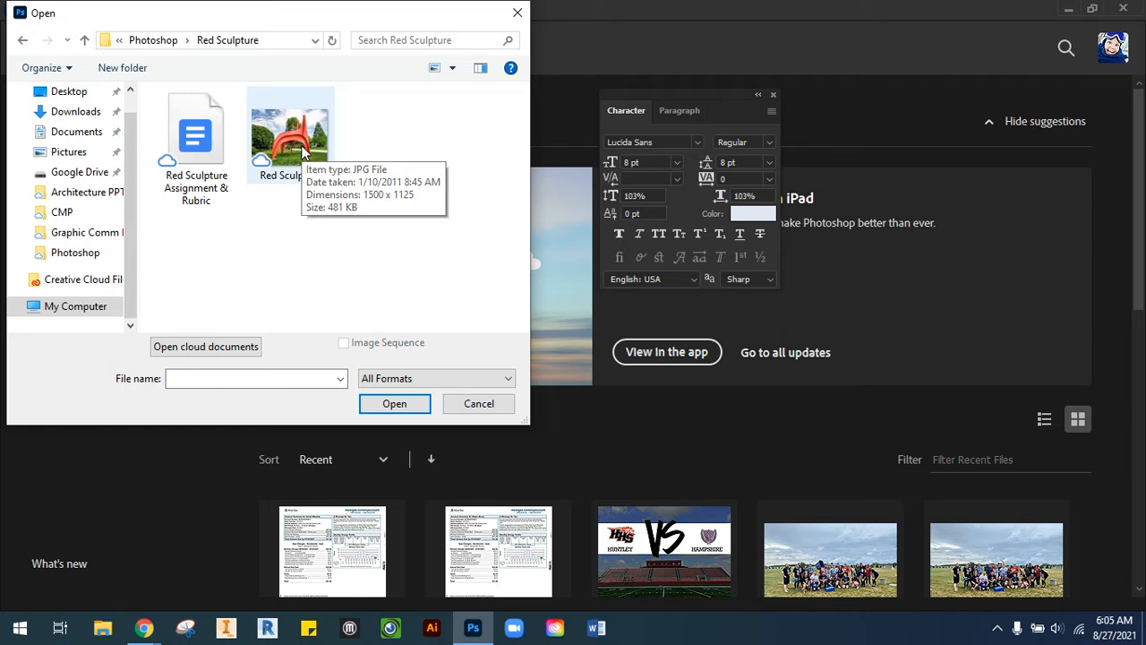
click(303, 145)
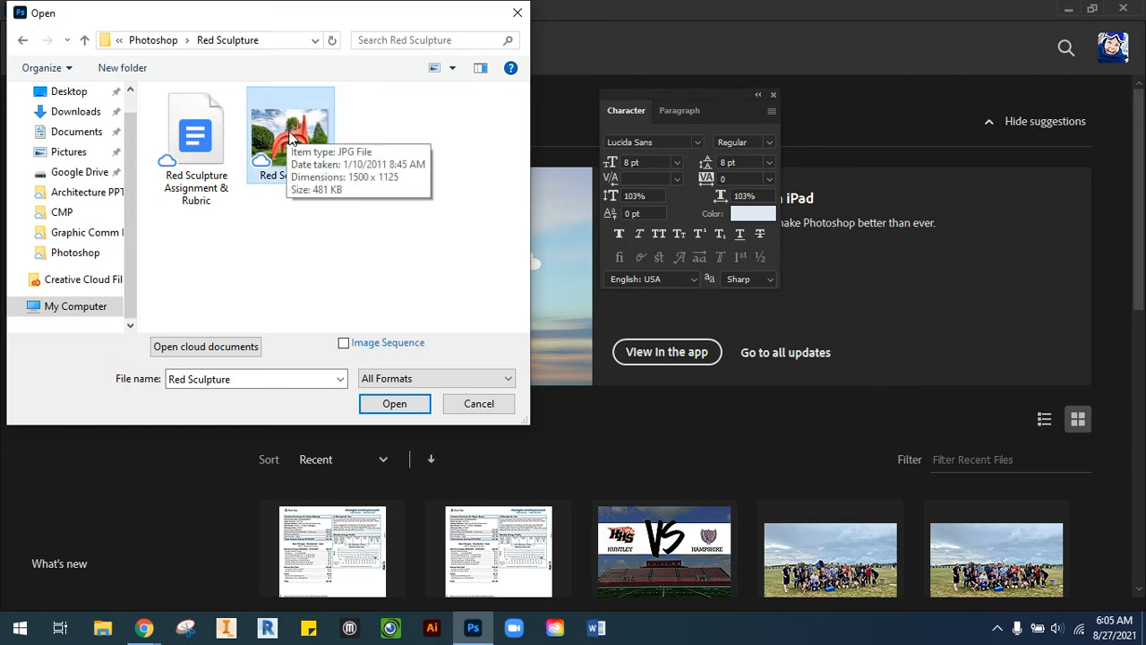
click(402, 411)
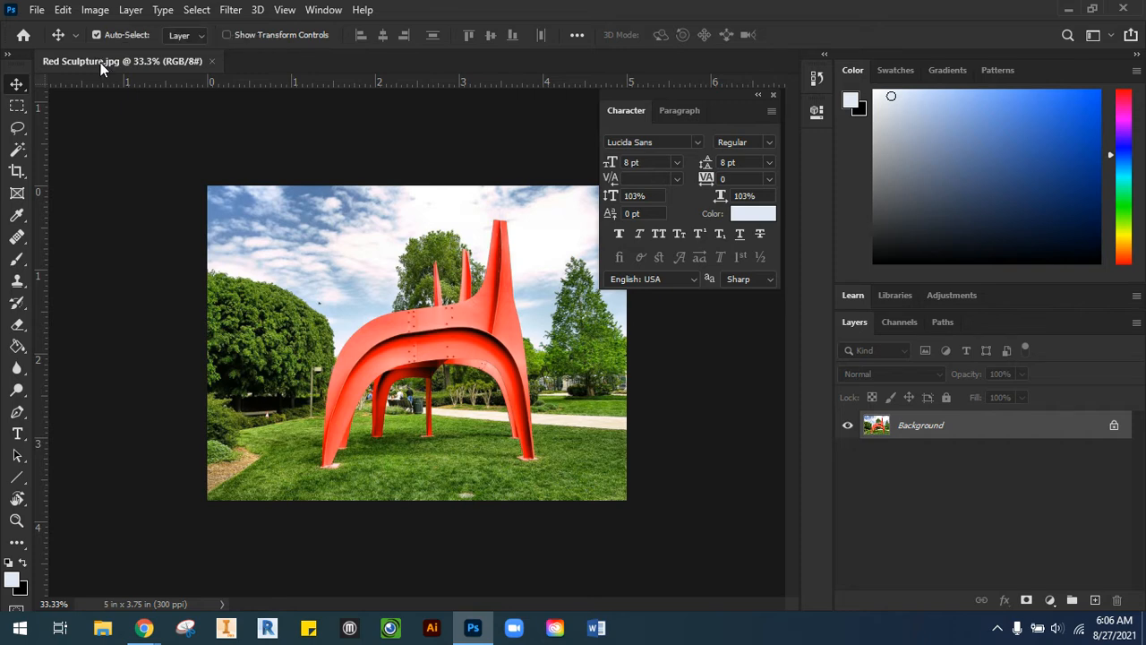
Detach the Red Sculpture.jpg document into a floating window and enlarge it to leave space around the image
mouse_move(102, 59)
mouse_down()
mouse_move(175, 177)
mouse_move(193, 245)
mouse_move(149, 75)
mouse_up()
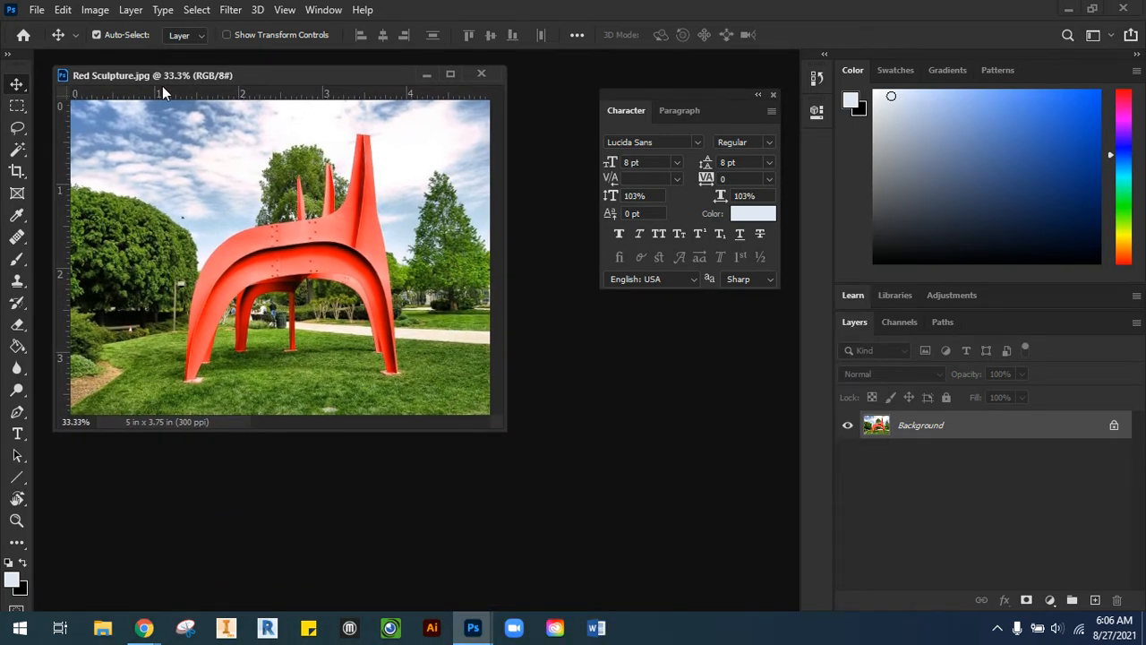
mouse_move(499, 432)
mouse_down()
mouse_move(584, 555)
mouse_move(573, 560)
mouse_up()
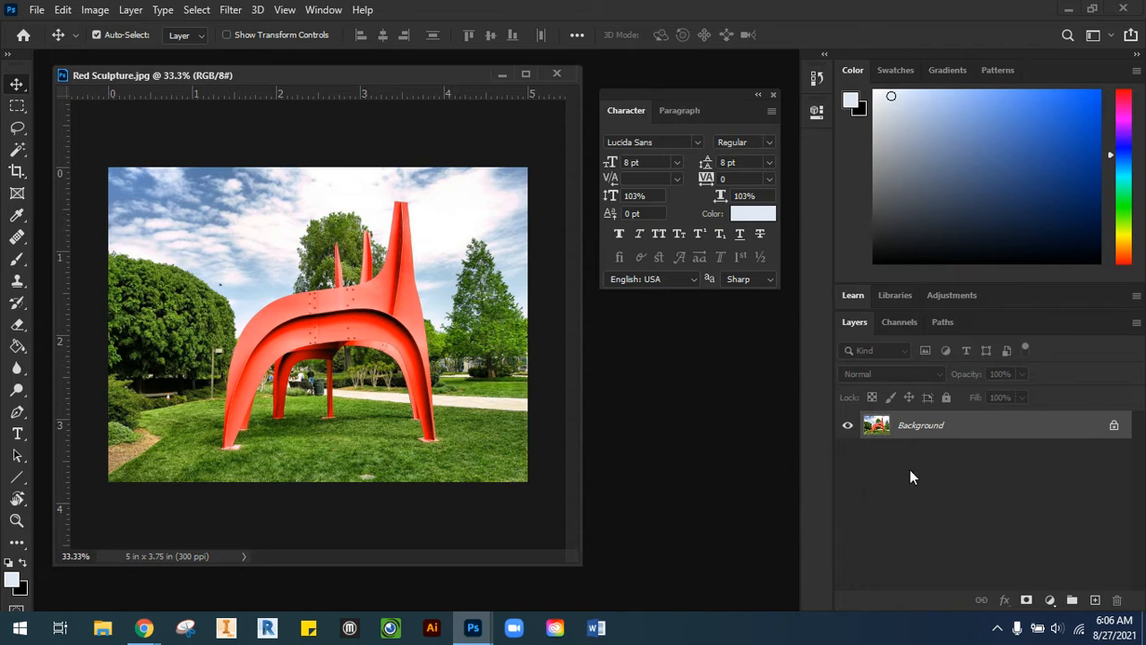
Examine the list of available workspaces without switching to another one
click(323, 10)
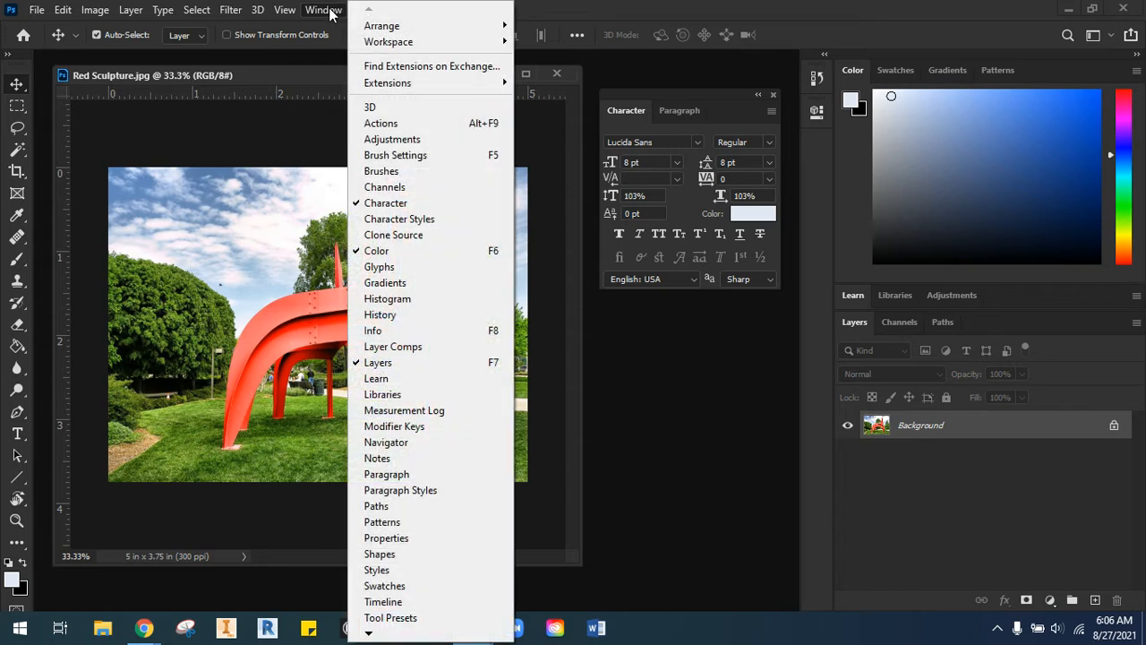
mouse_move(436, 44)
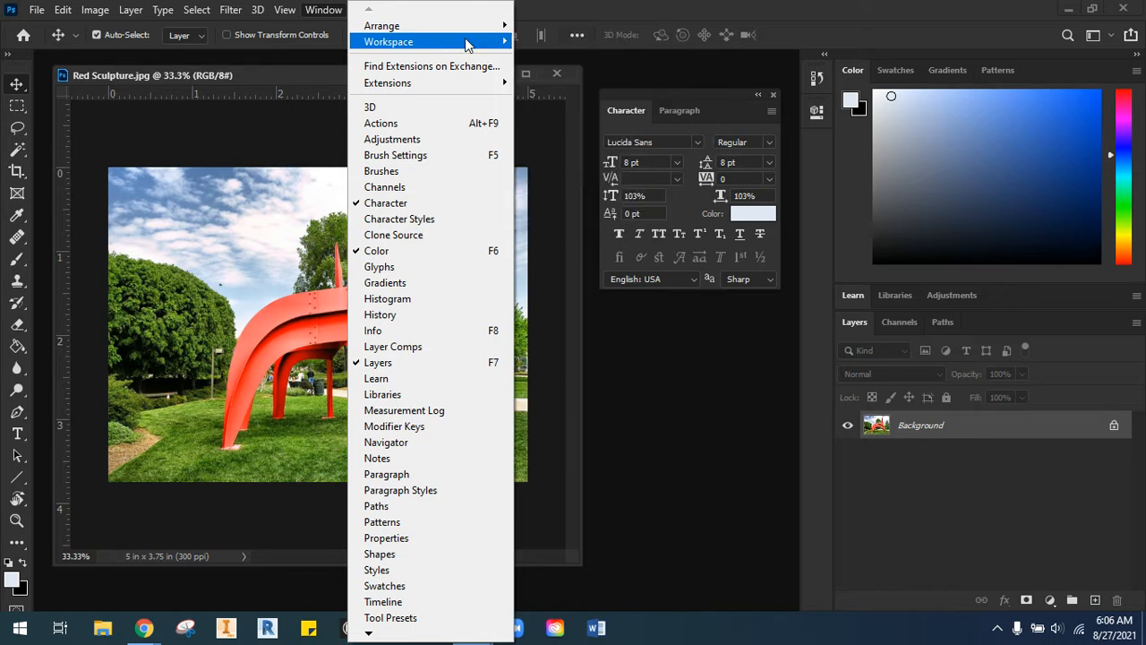
mouse_move(484, 53)
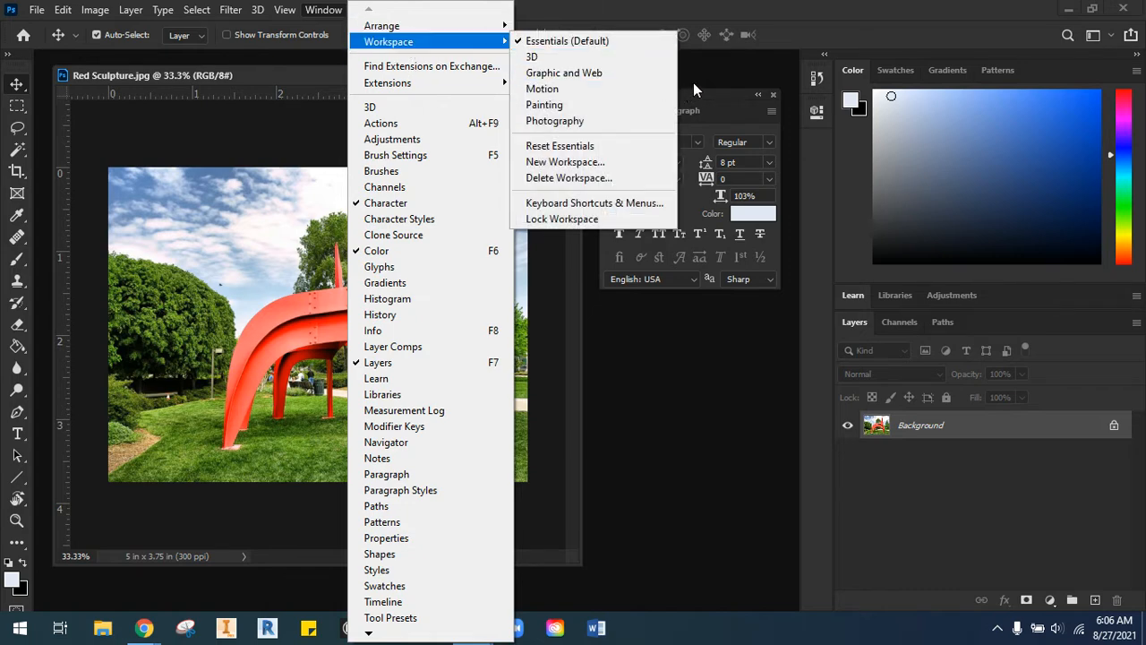
click(718, 72)
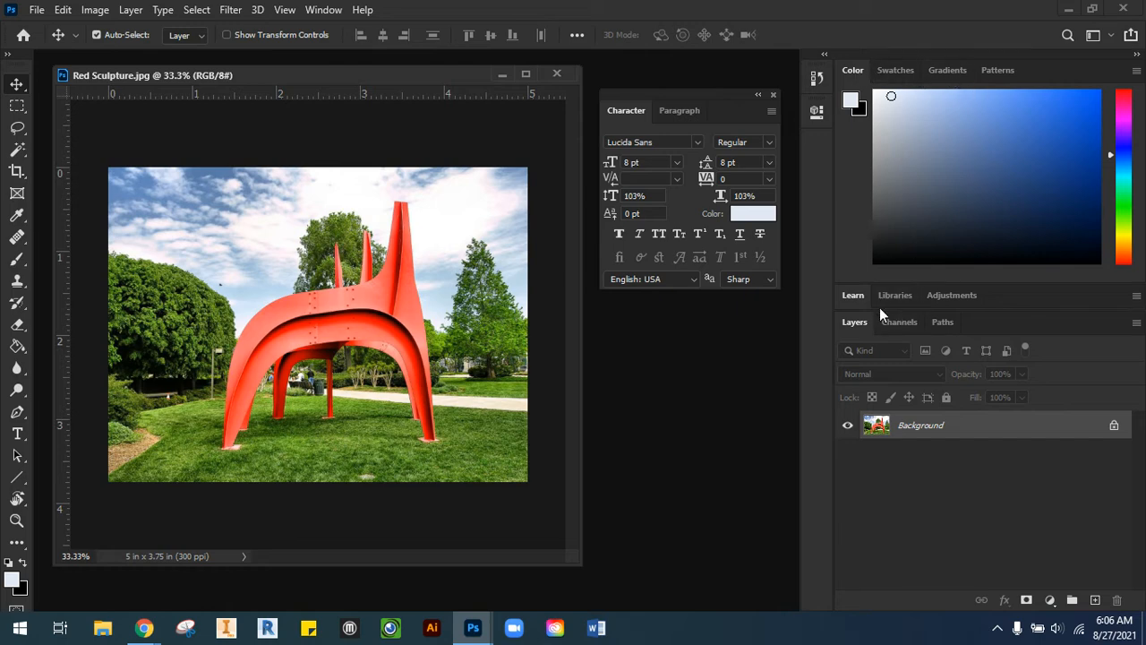
Close the Learn, Libraries and Adjustments group as well as the Channels, Paths and Patterns panels
click(1135, 296)
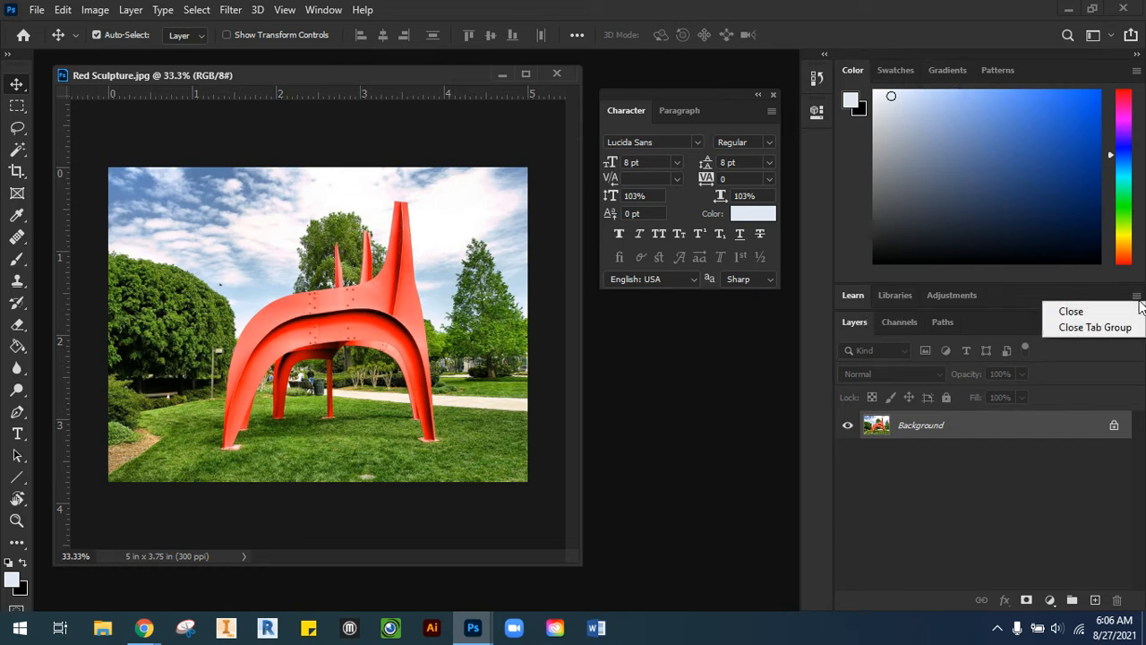
click(1091, 328)
drag(906, 297, 957, 375)
click(1058, 383)
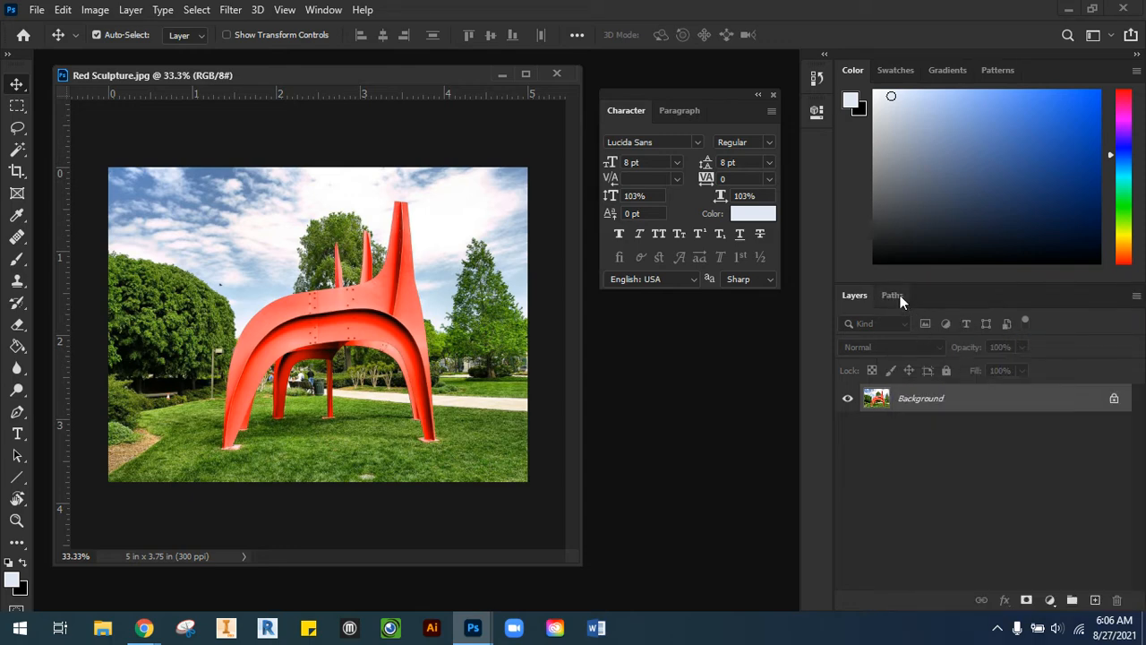
drag(899, 295, 906, 387)
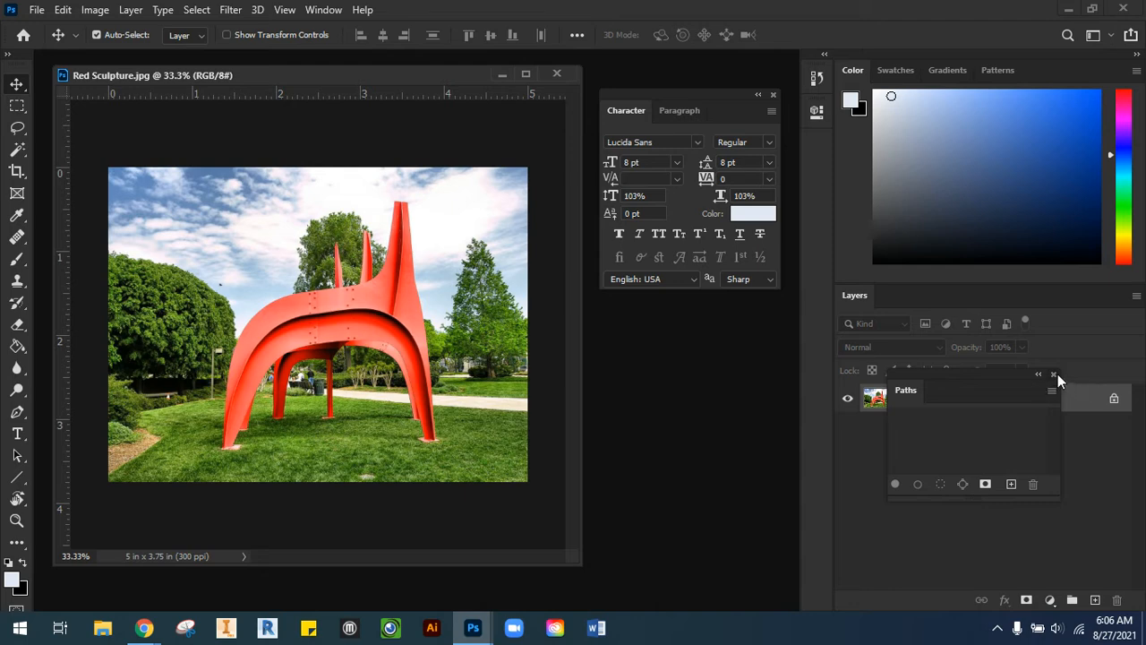
click(1054, 374)
drag(996, 68, 973, 173)
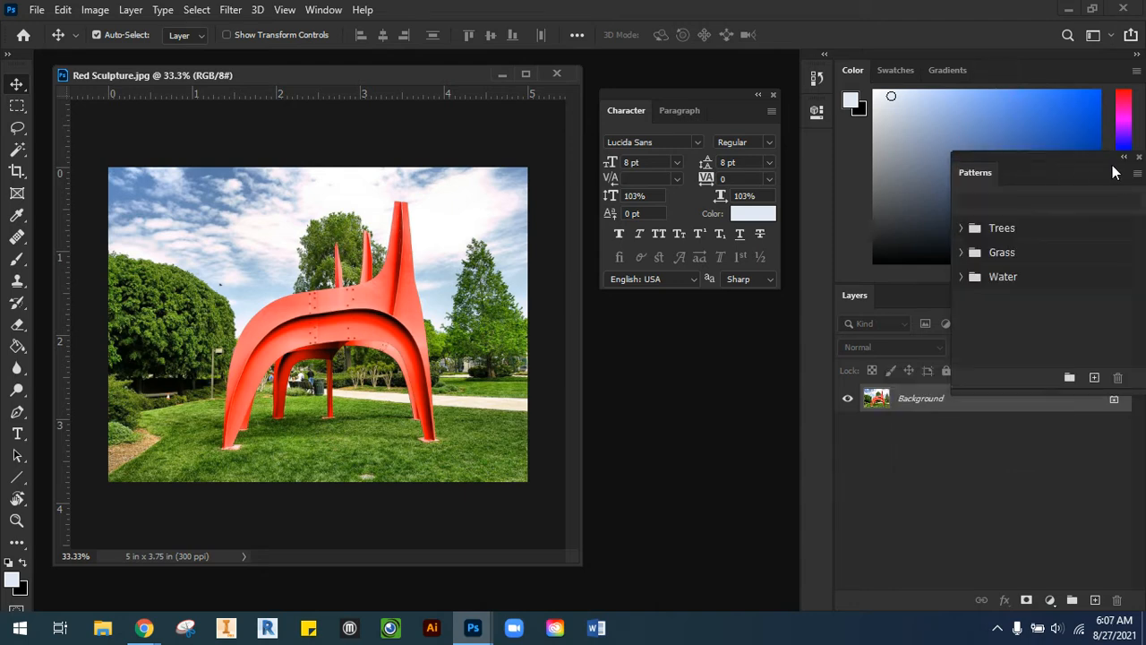
click(1140, 167)
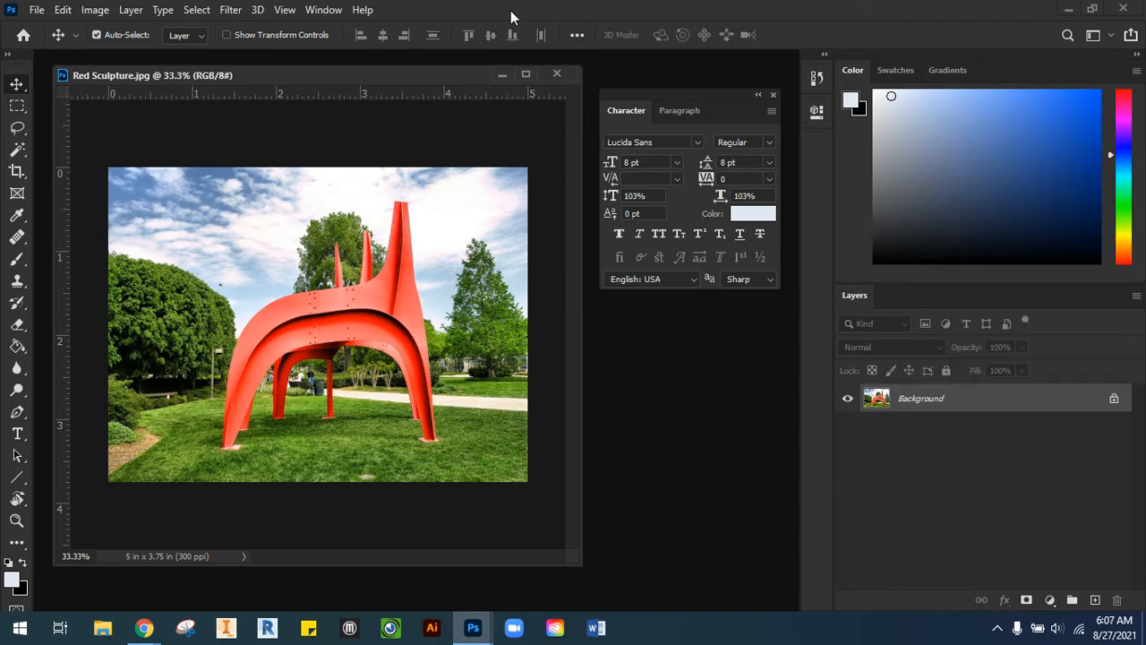
Show the History panel, make it taller and float it below the Character panel, shifting the Character panel up
click(338, 11)
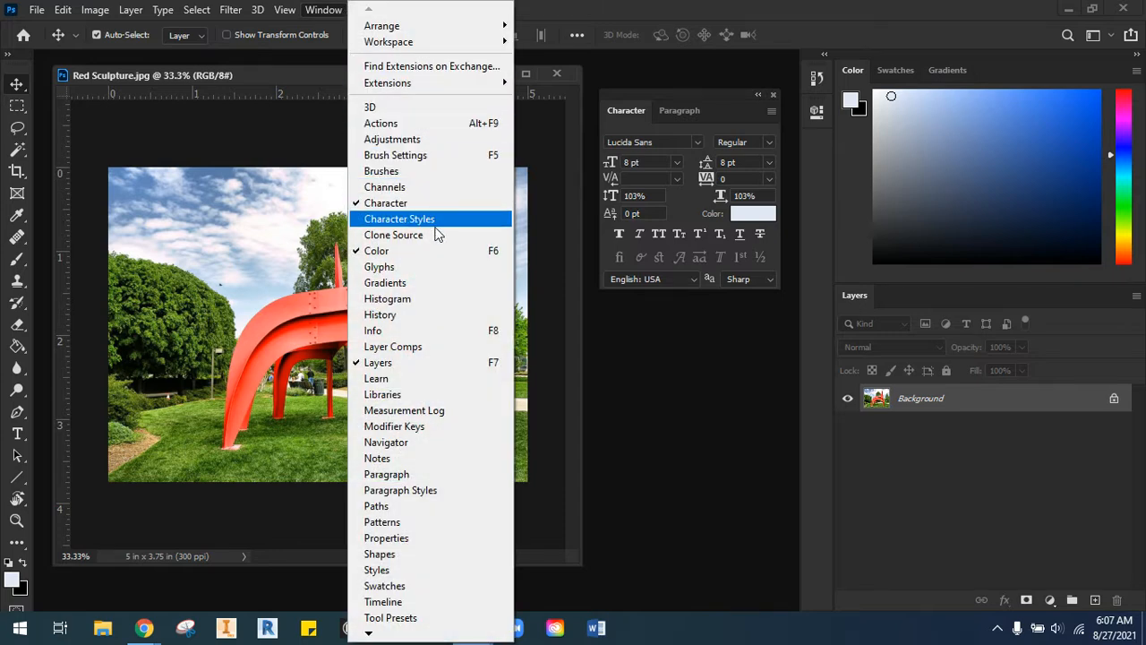
click(435, 316)
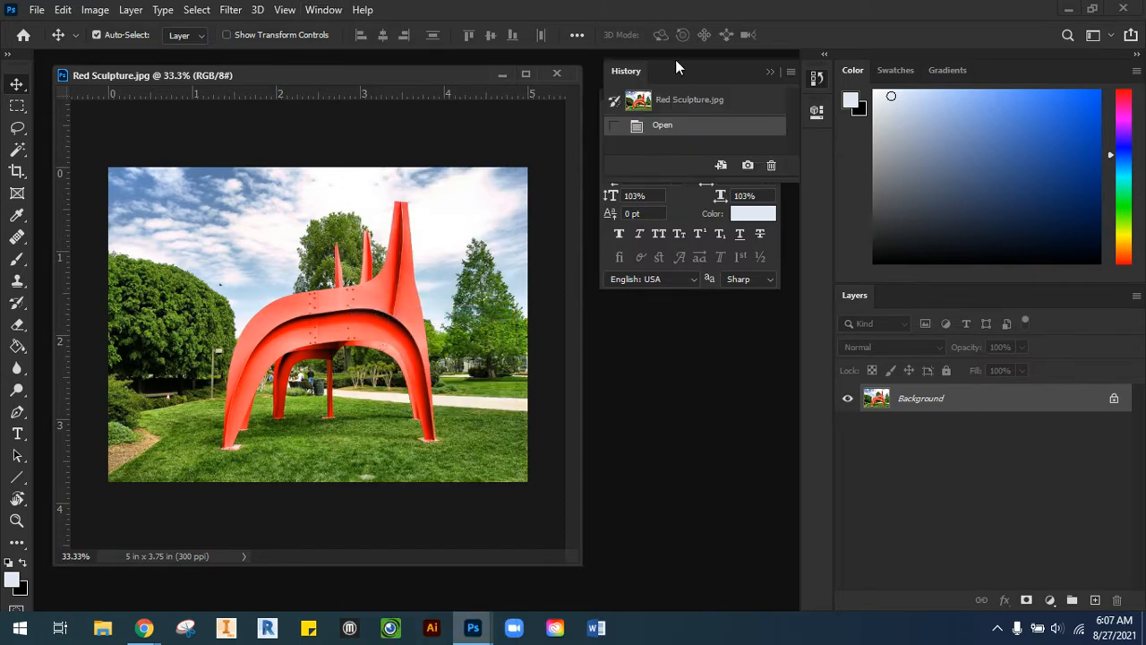
drag(655, 181, 655, 289)
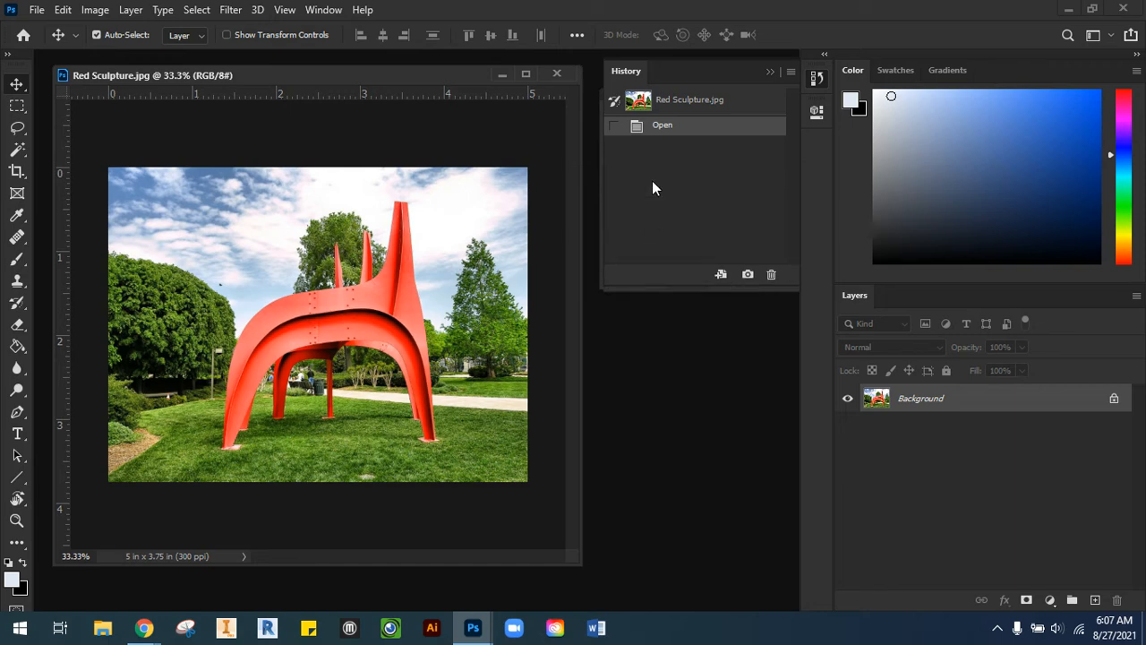
drag(631, 68, 631, 301)
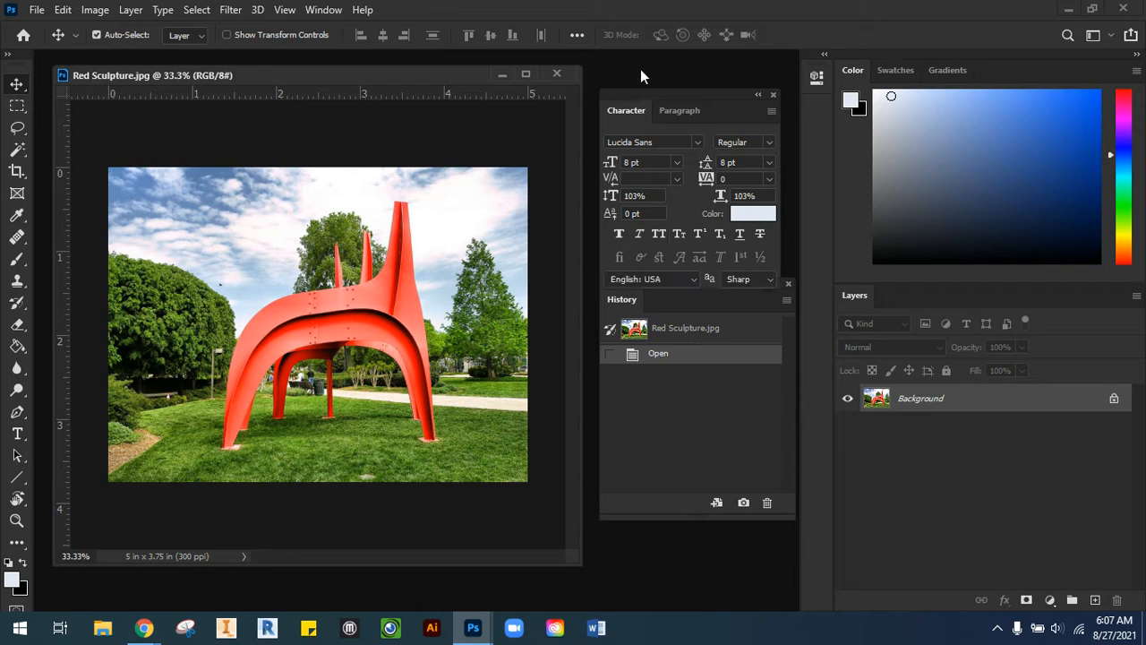
drag(644, 89, 656, 65)
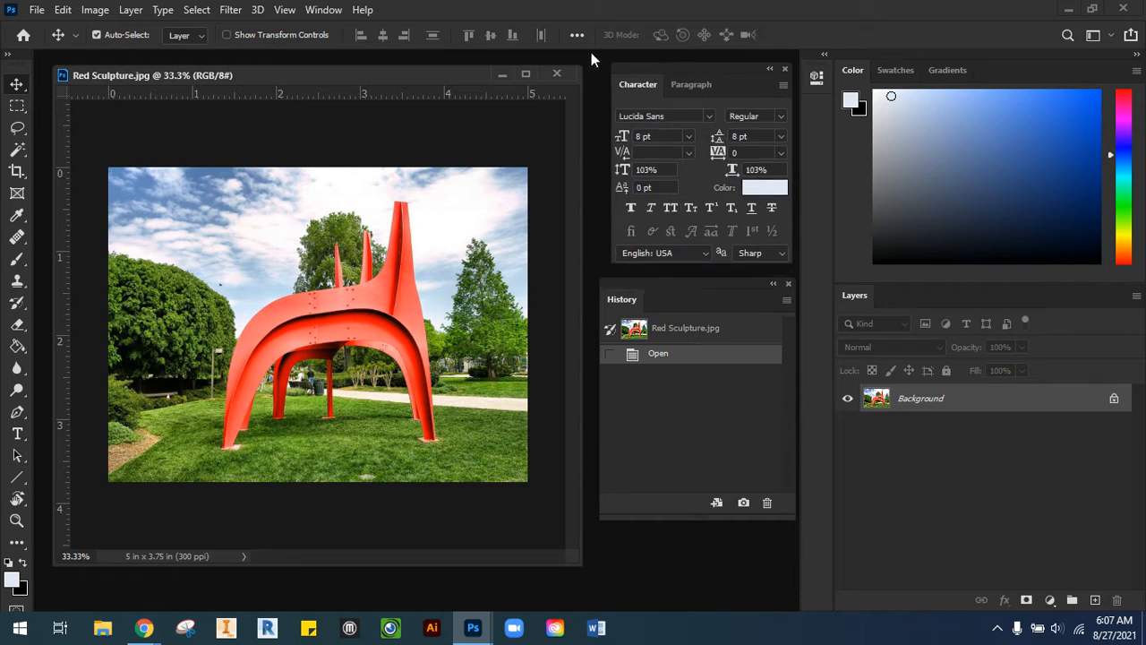
Show the Navigator panel, float it over the document window and collapse the leftover Histogram panel
click(324, 9)
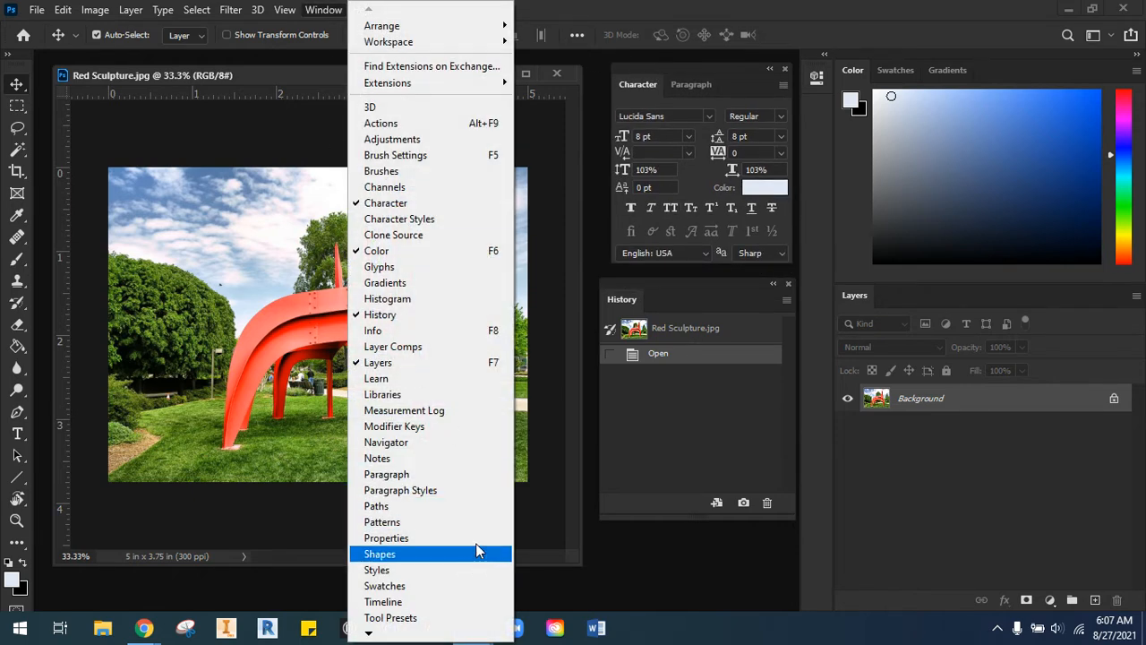
click(472, 446)
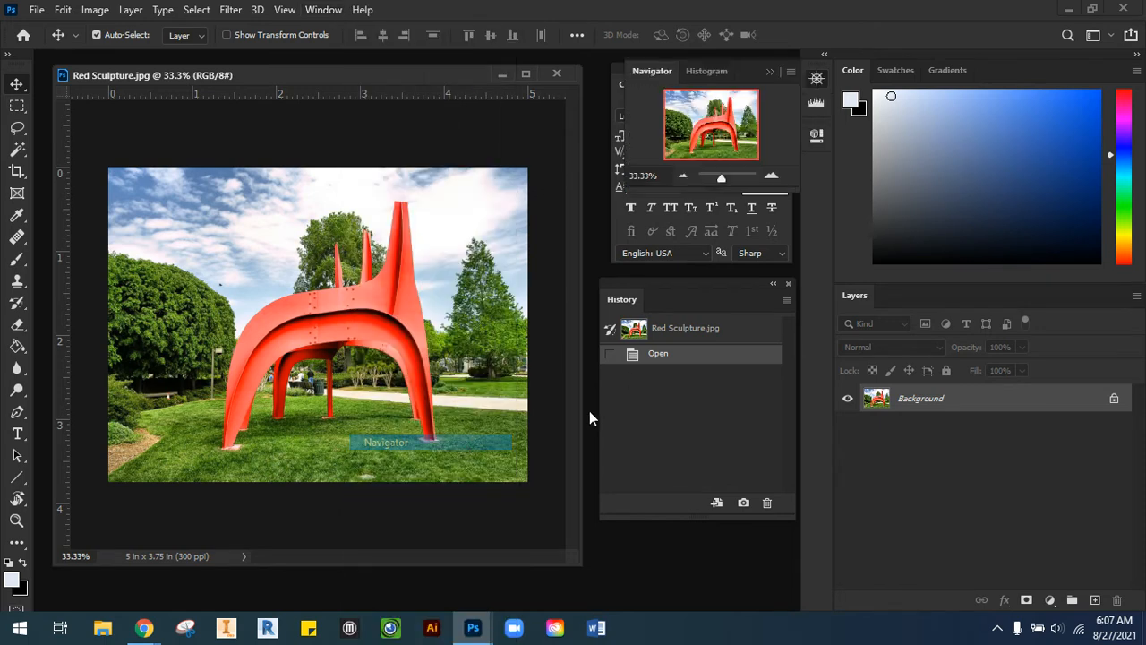
drag(652, 67, 312, 112)
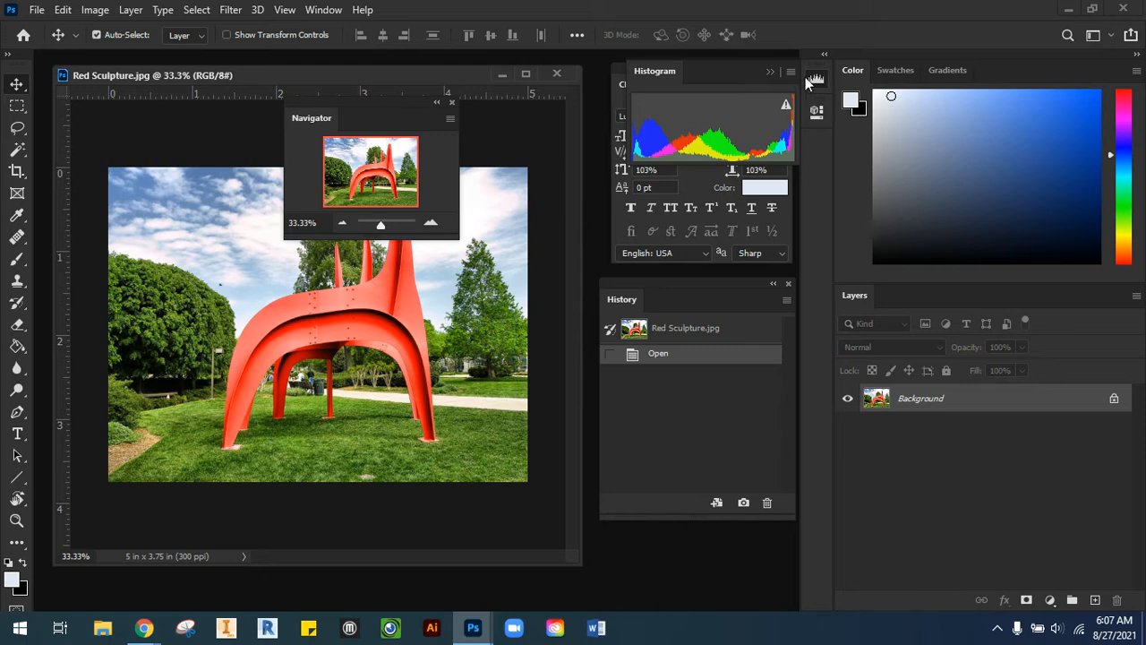
click(769, 72)
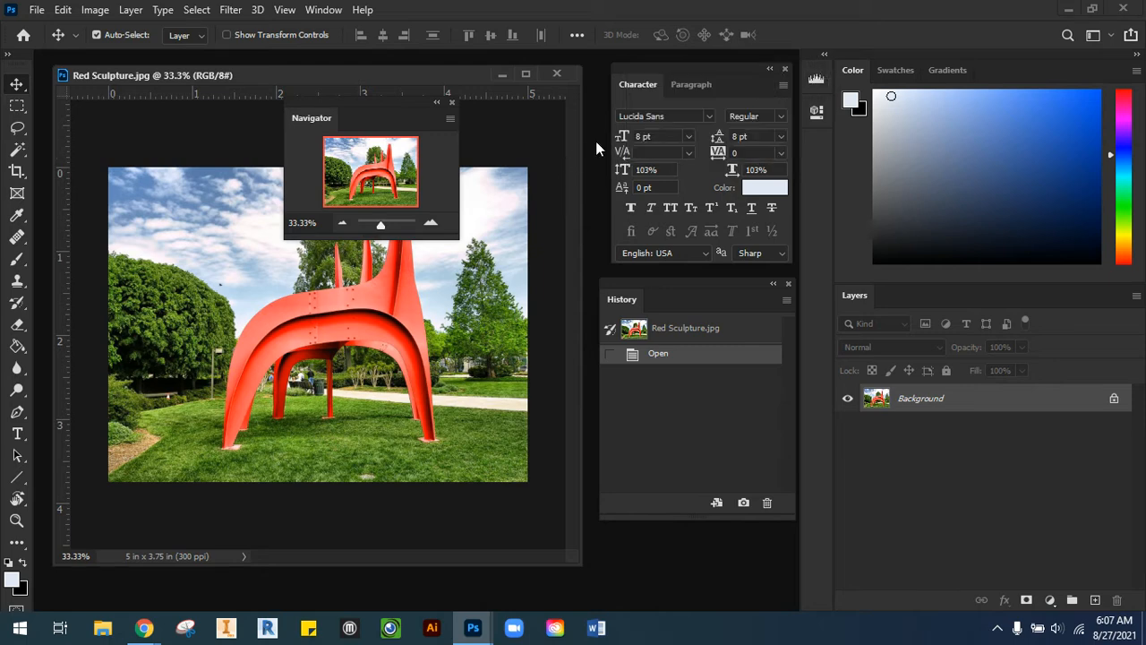
Stack the Navigator panel beneath the Character panel and attach the History panel below it
drag(658, 278, 662, 365)
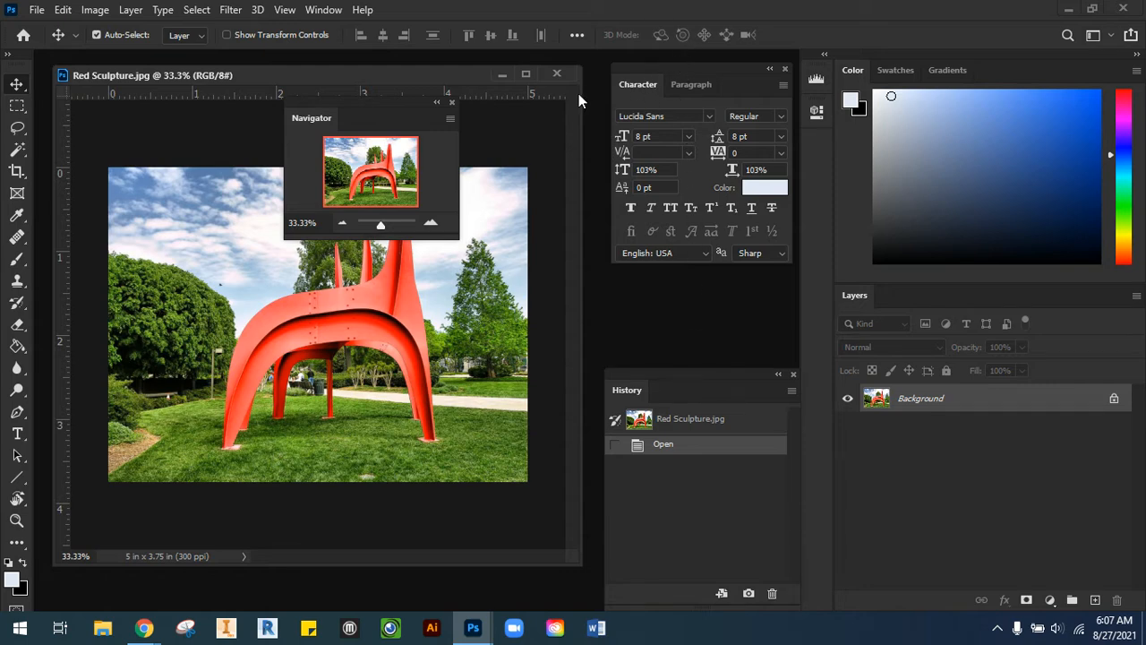
drag(356, 105, 685, 265)
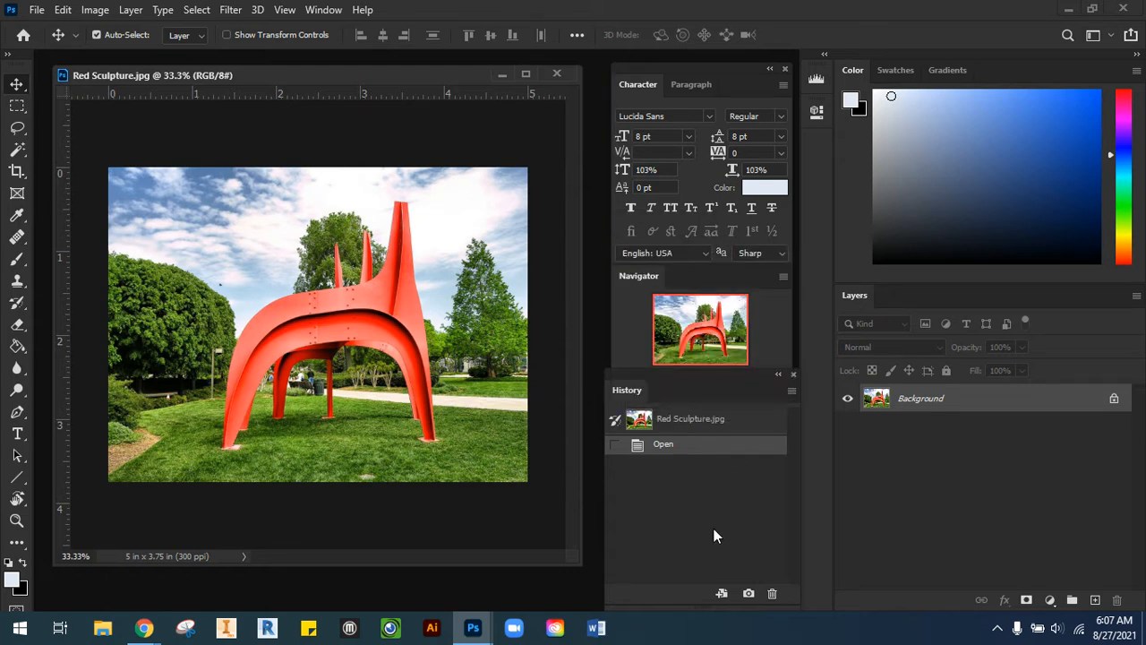
drag(656, 379, 663, 388)
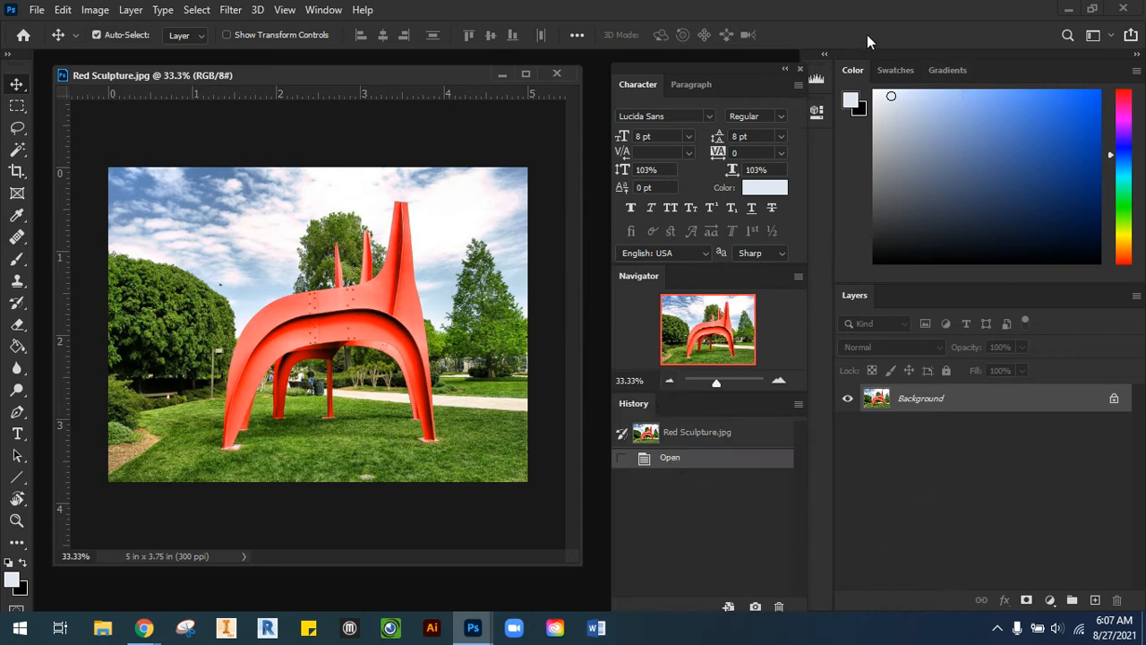
Narrow the Color and Layers dock, and expand, detach and close the leftover Histogram and Properties panels
drag(834, 140, 969, 137)
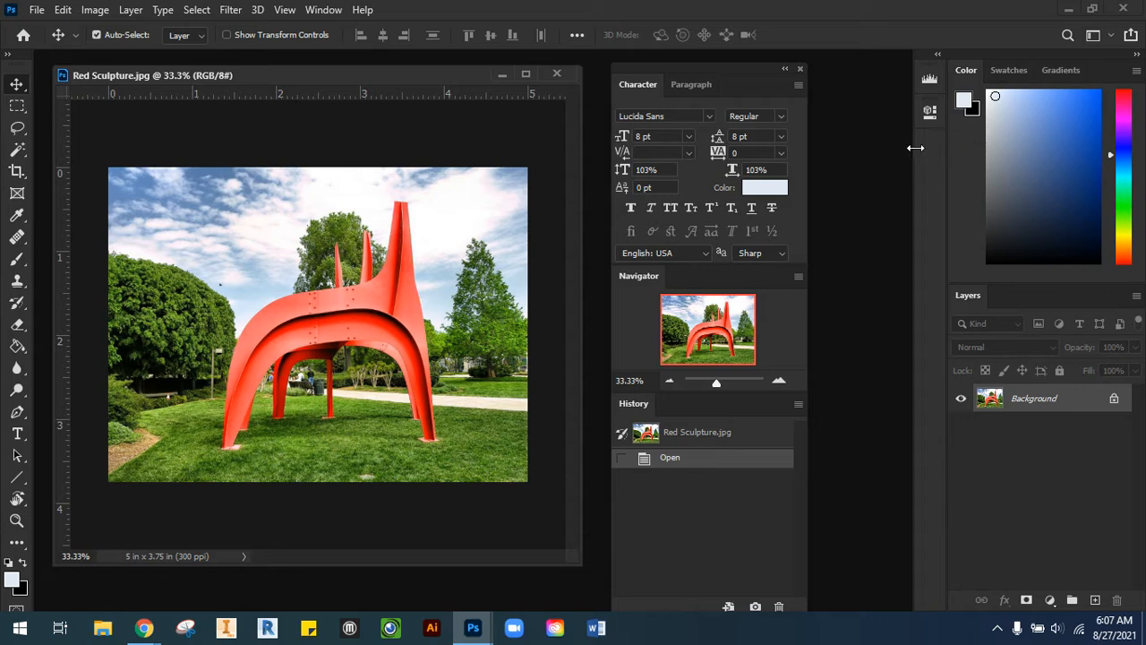
click(938, 57)
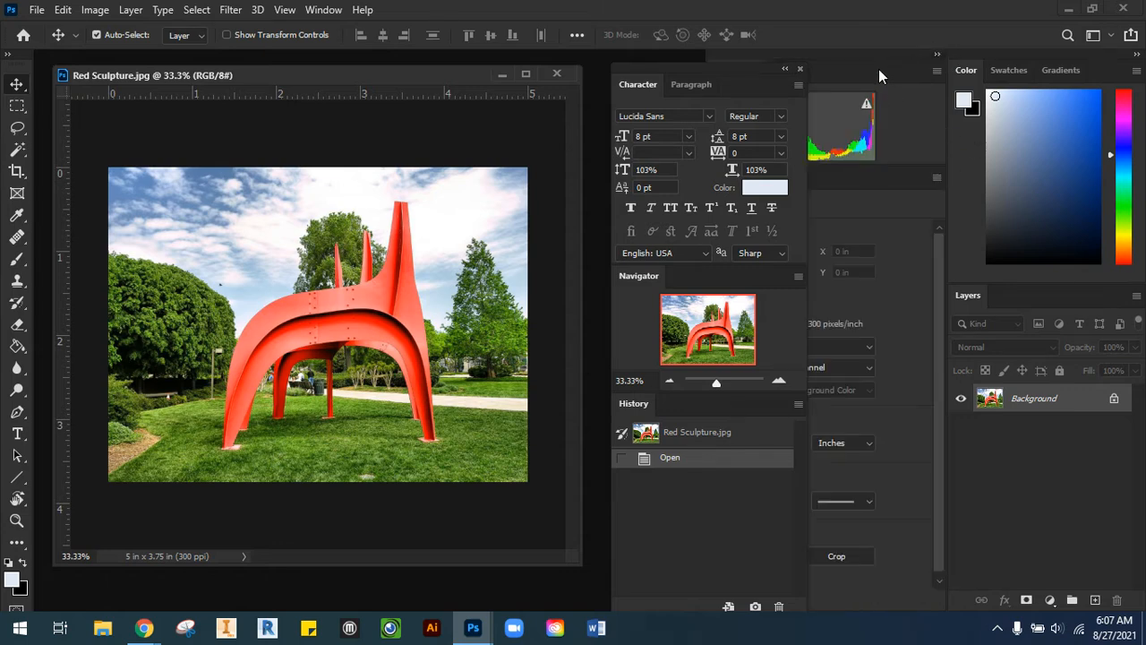
drag(741, 75, 589, 55)
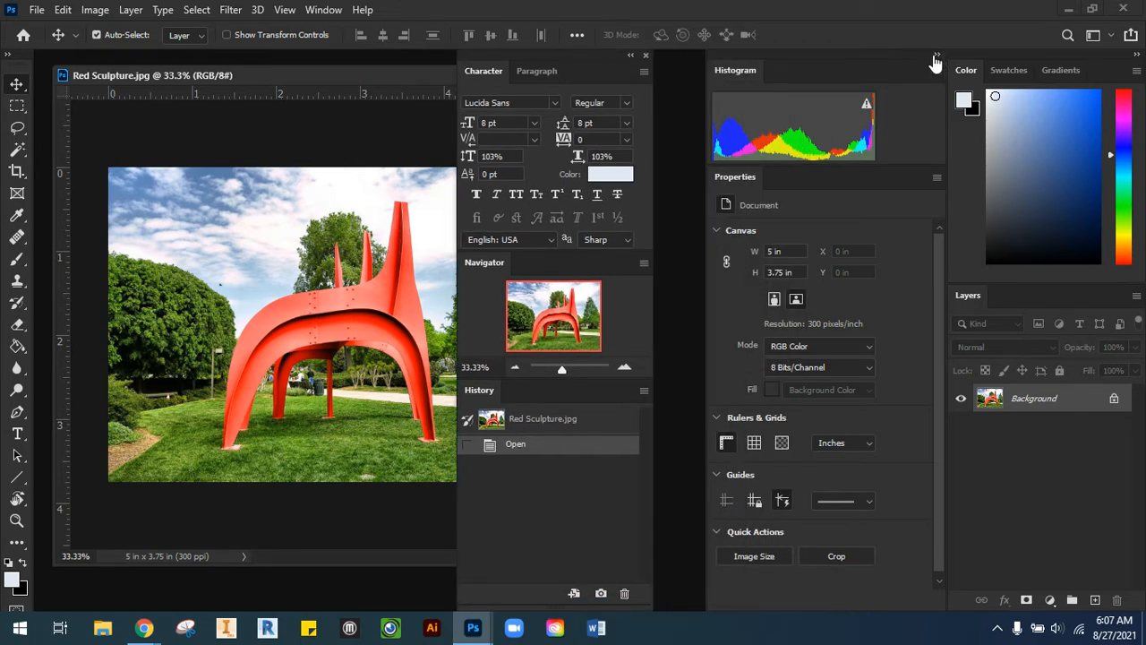
drag(750, 69, 600, 158)
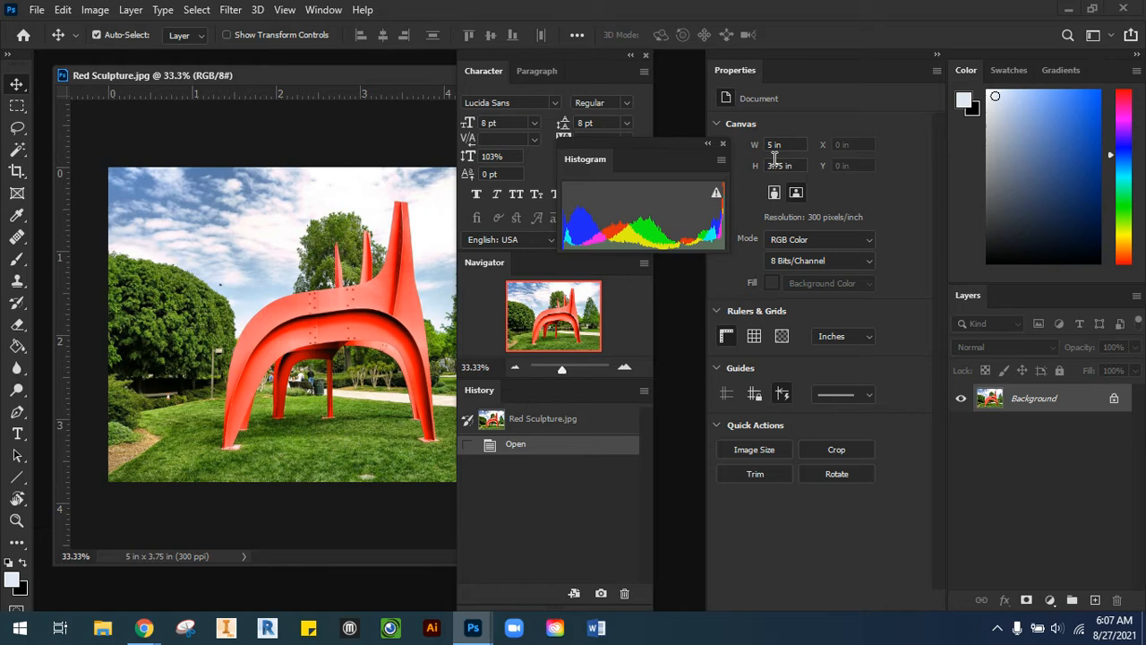
click(707, 144)
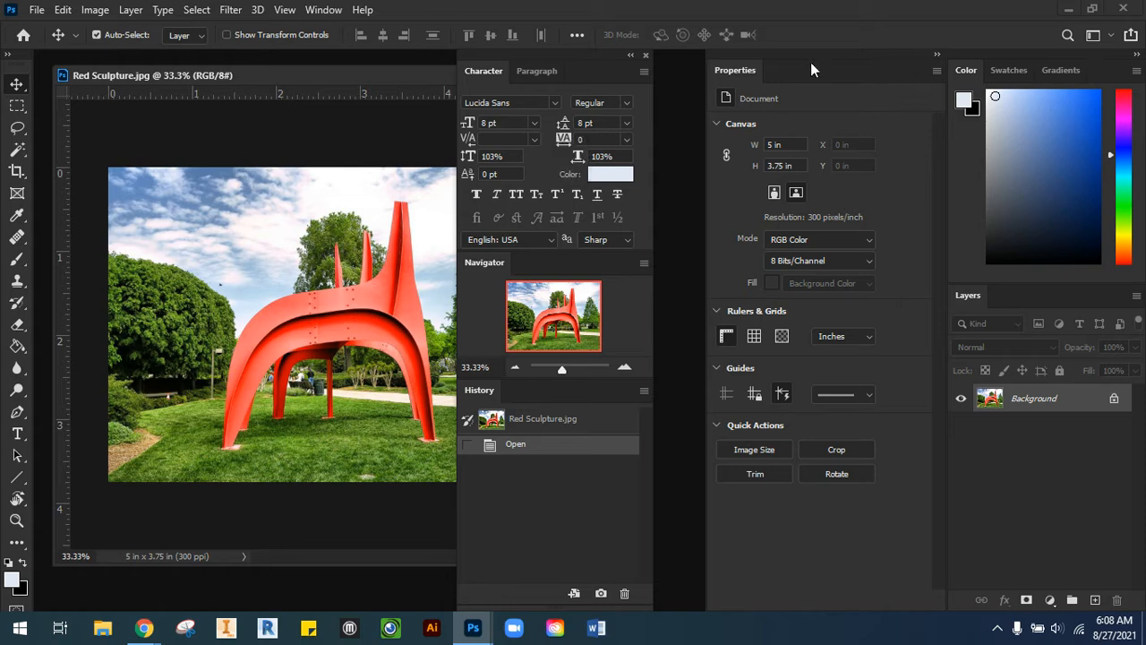
drag(739, 71, 510, 173)
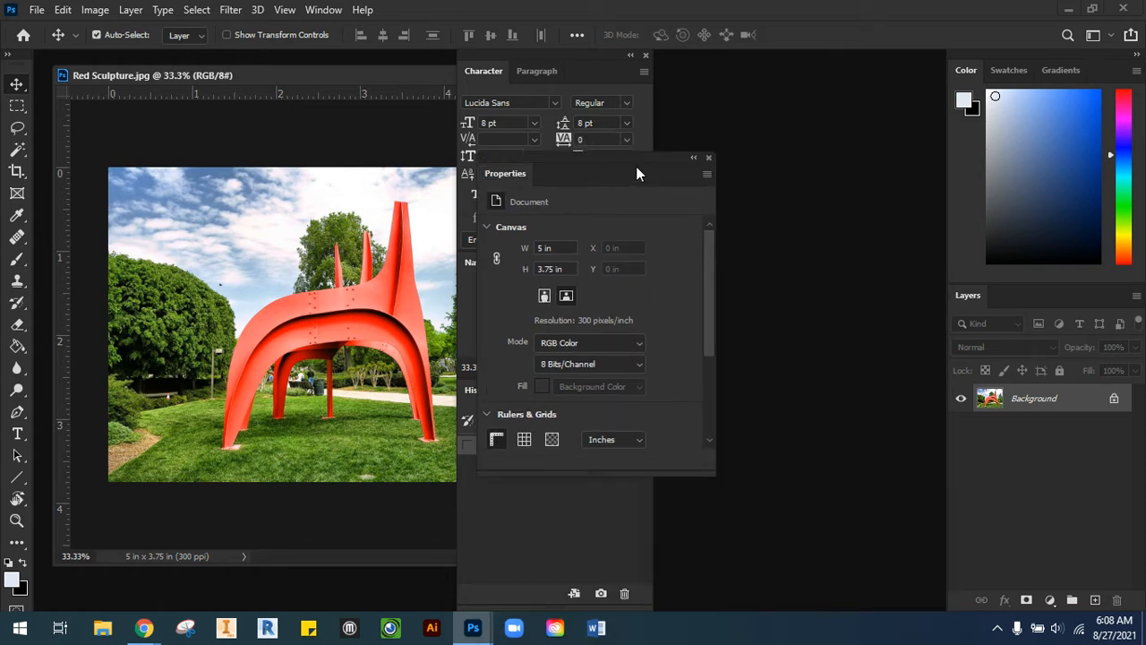
click(708, 159)
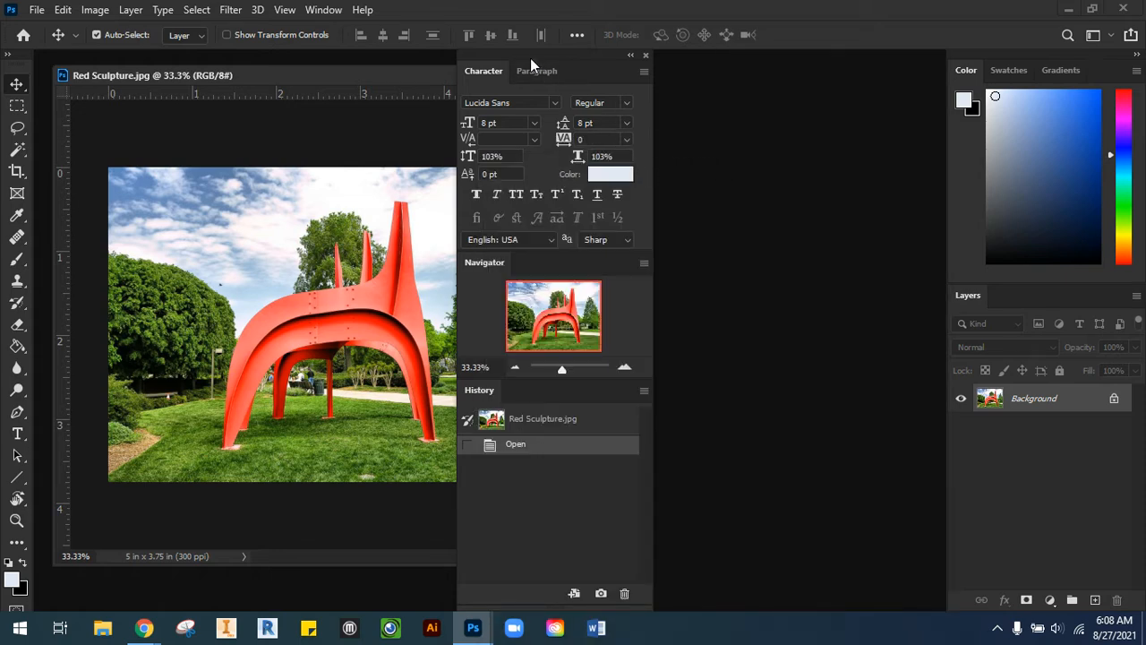
Place the stacked Character, Navigator and History panels beside the Layers dock with Character collapsed, and shorten the Color panel
drag(530, 58, 824, 57)
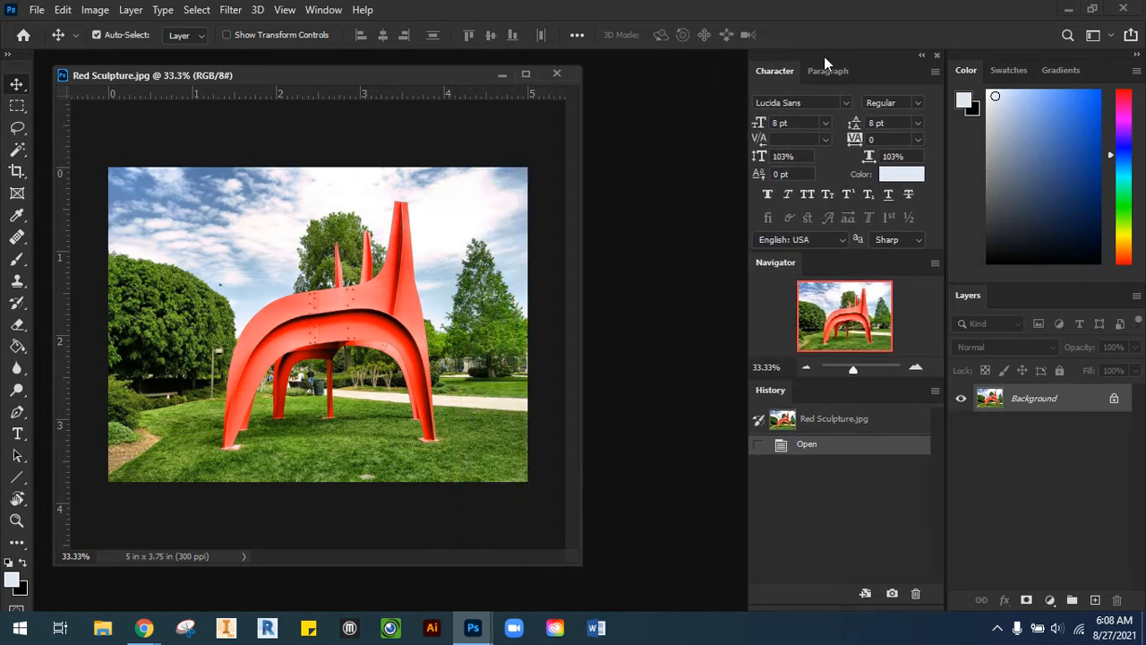
double_click(775, 72)
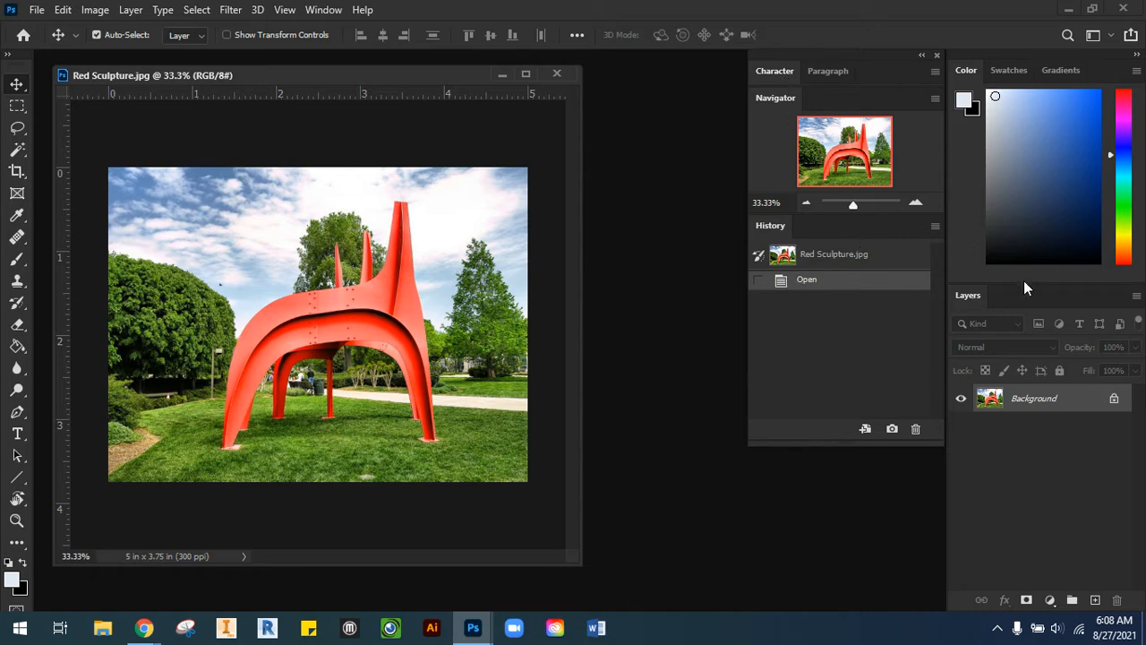
drag(1025, 283, 1026, 154)
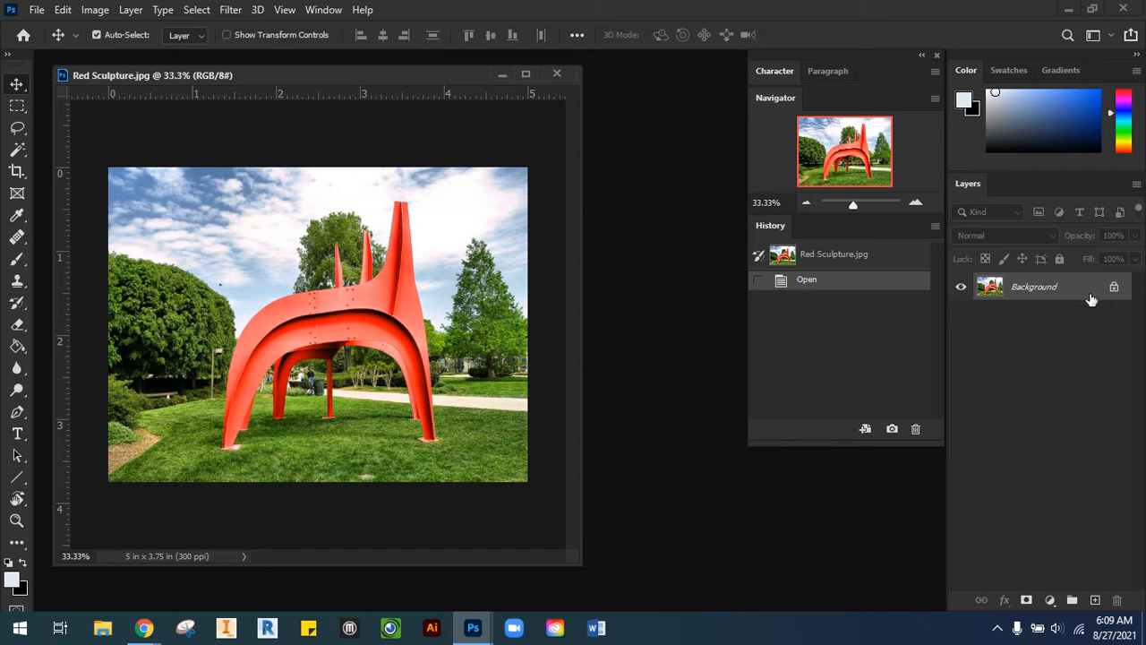
Start a Save As to the computer instead of cloud documents and turn off future display of that storage choice
click(38, 13)
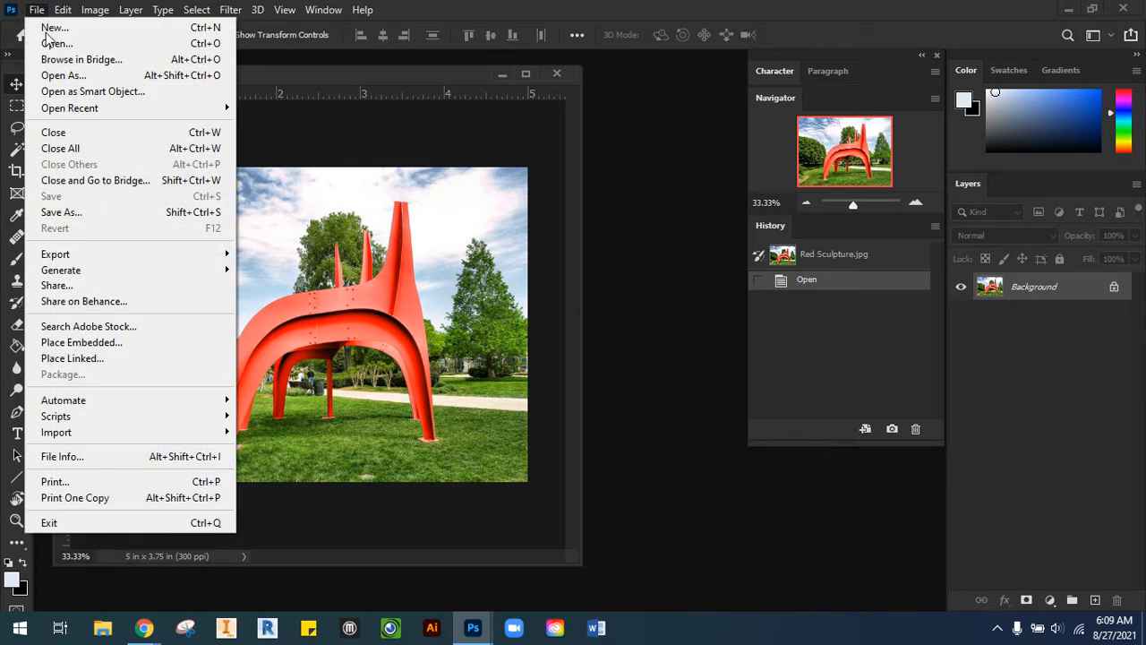
click(94, 216)
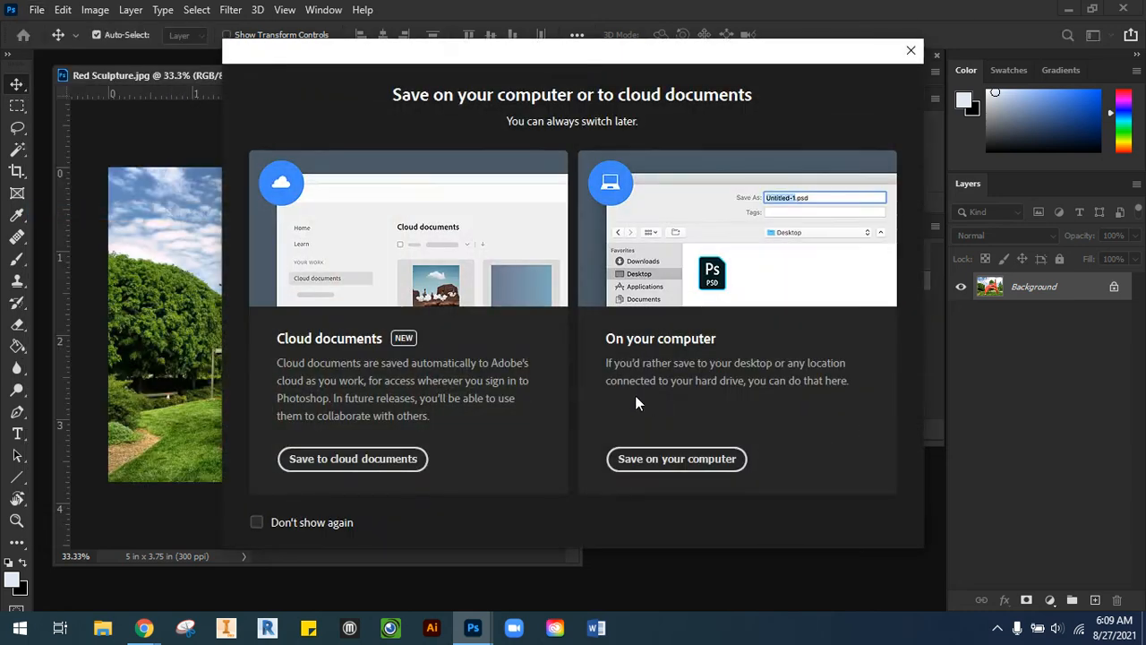
click(678, 463)
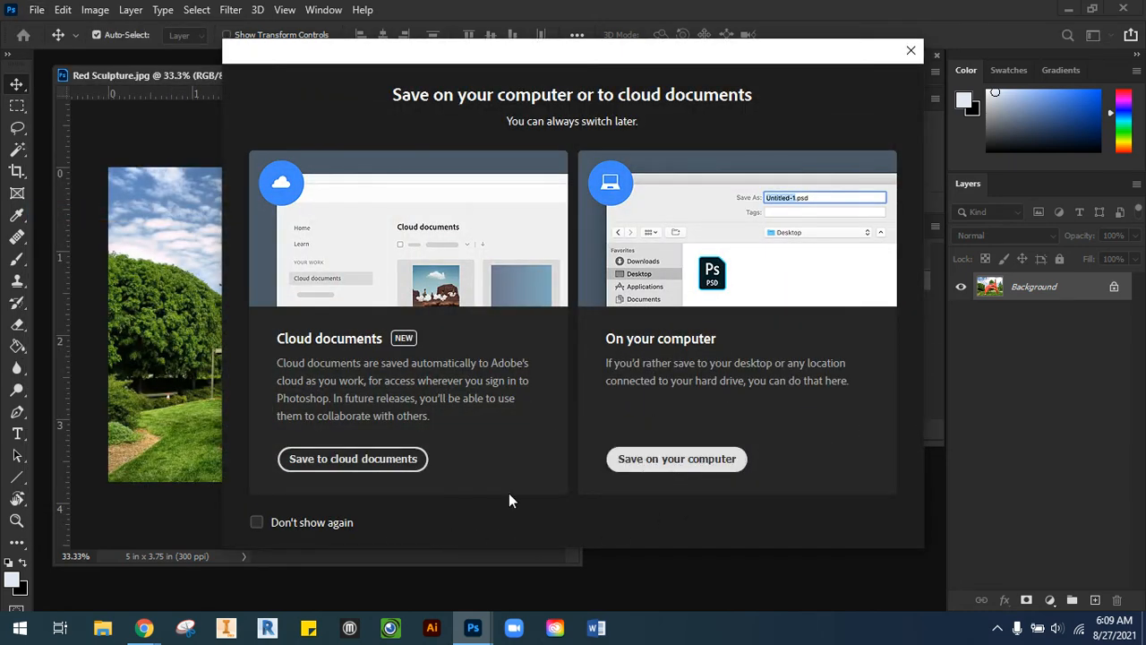
click(256, 522)
click(691, 462)
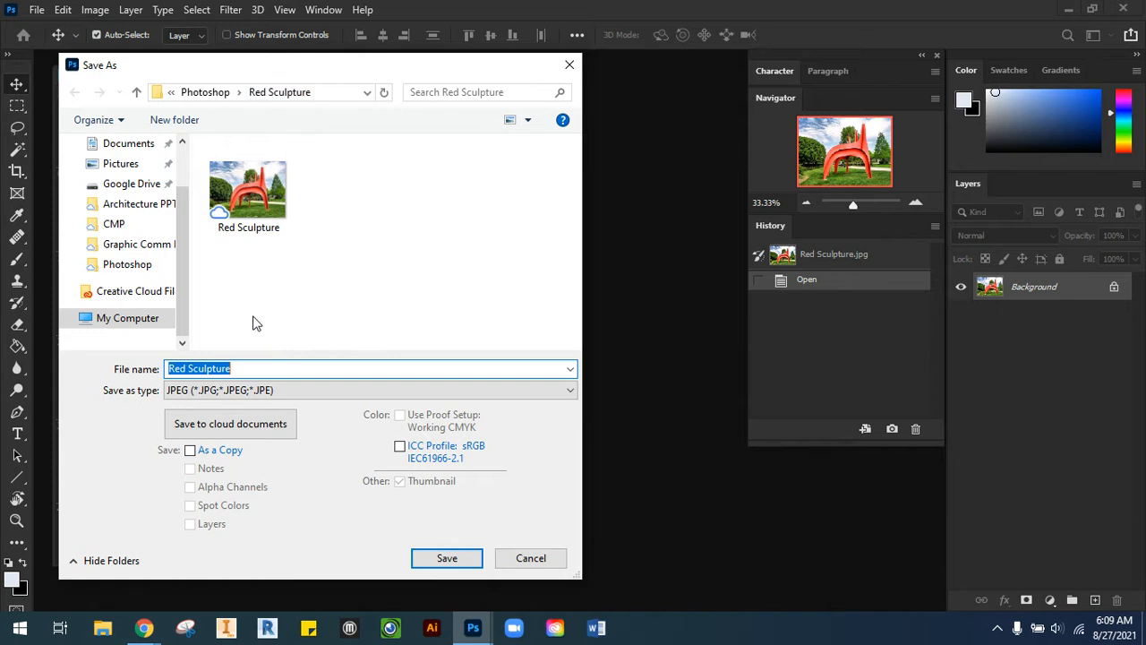
Save the photo as the JPEG Red Sculpture, replacing the existing file, with High quality 9 and the Baseline ("Standard") format
click(254, 367)
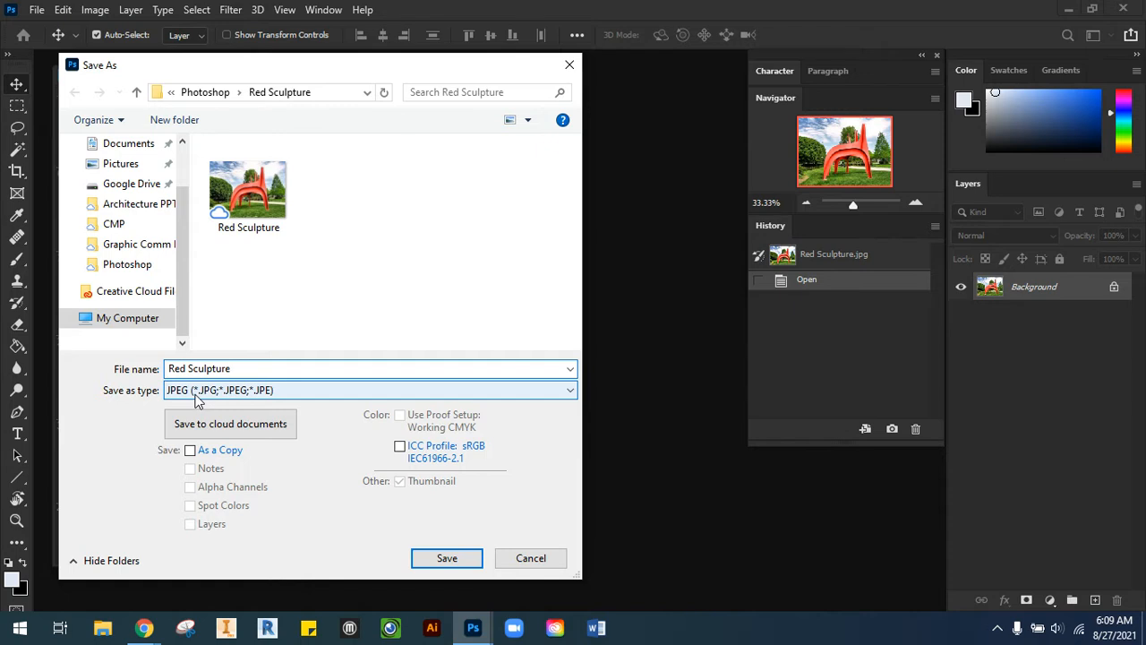
click(454, 559)
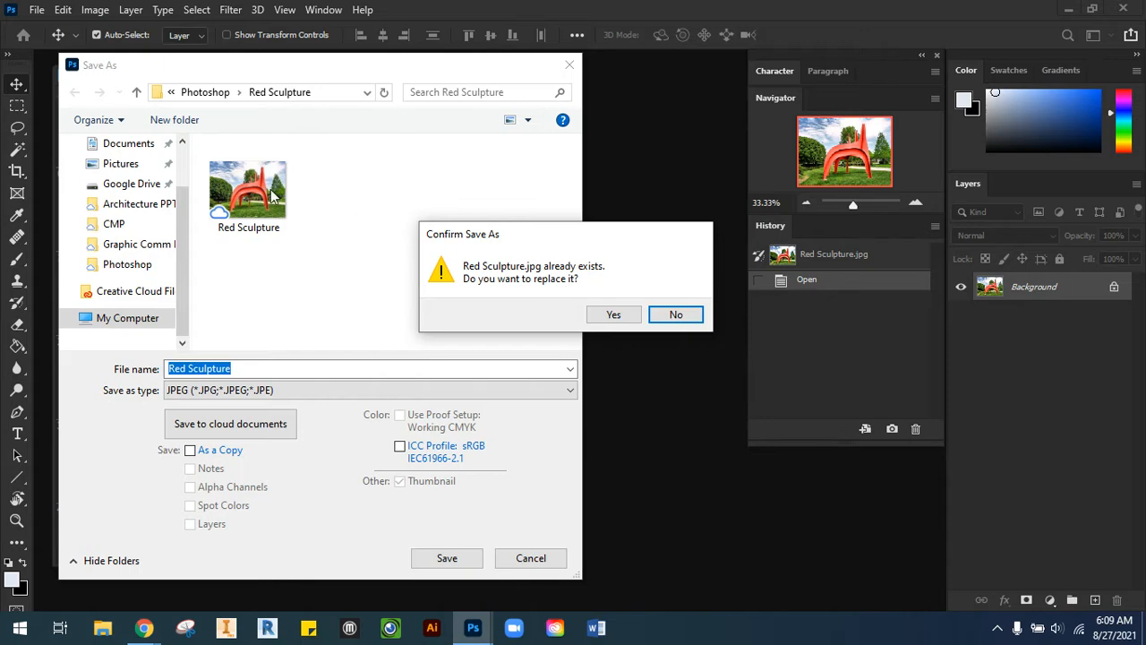
click(613, 315)
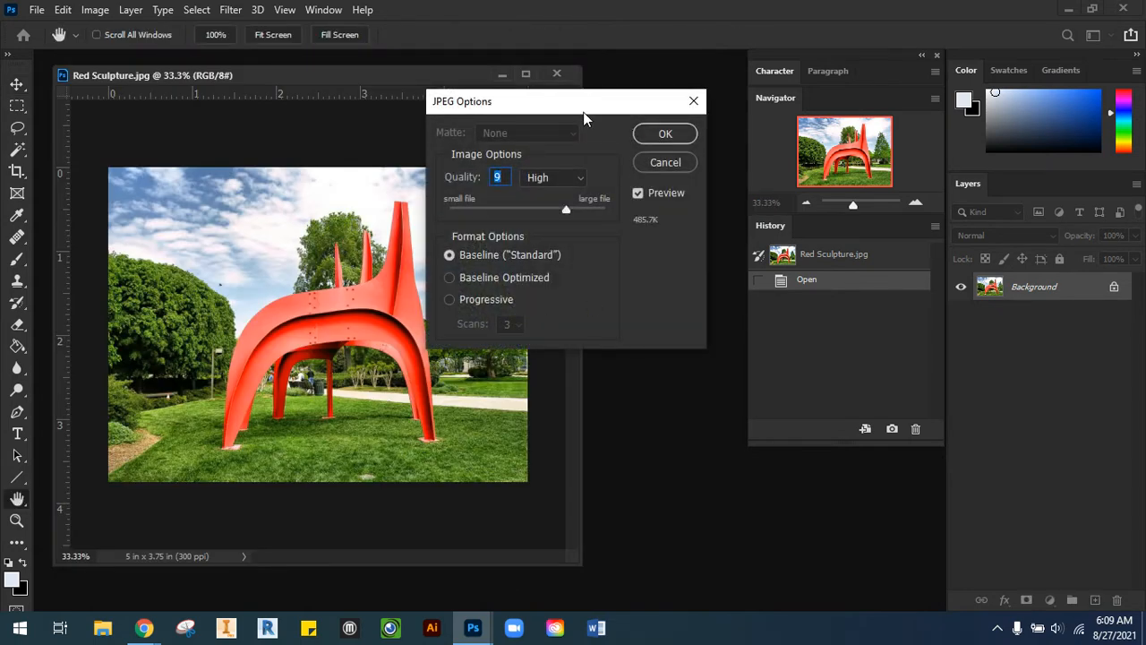
drag(577, 100, 573, 179)
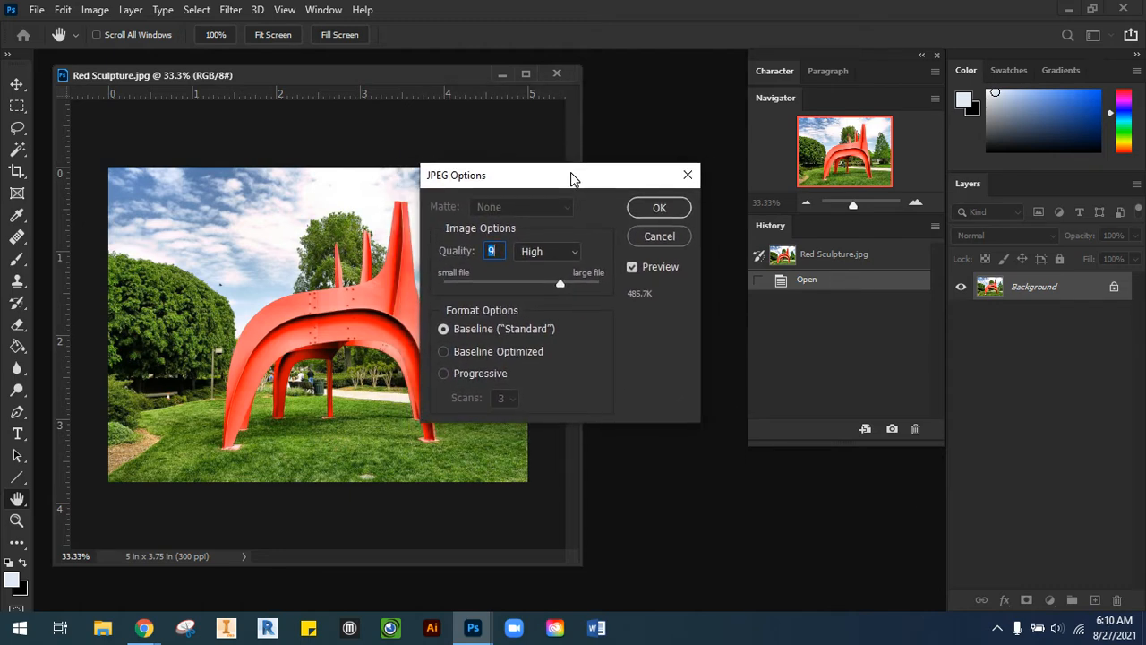
click(662, 210)
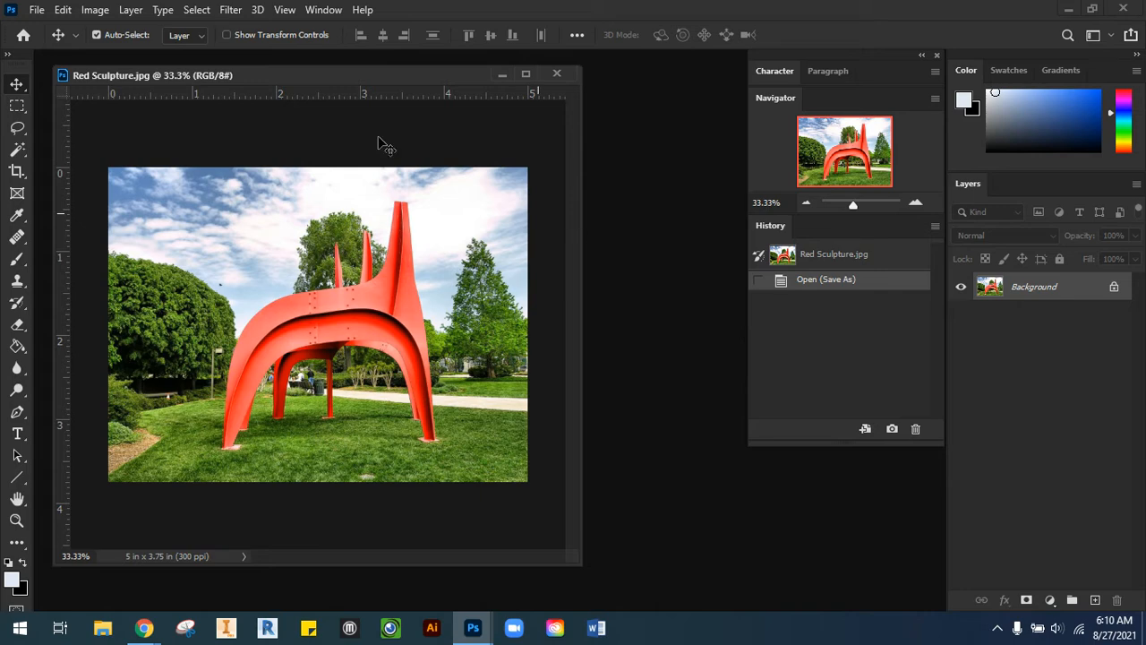
Add a Hue/Saturation adjustment layer above the Background with the default name, Normal mode and 100% opacity
click(136, 11)
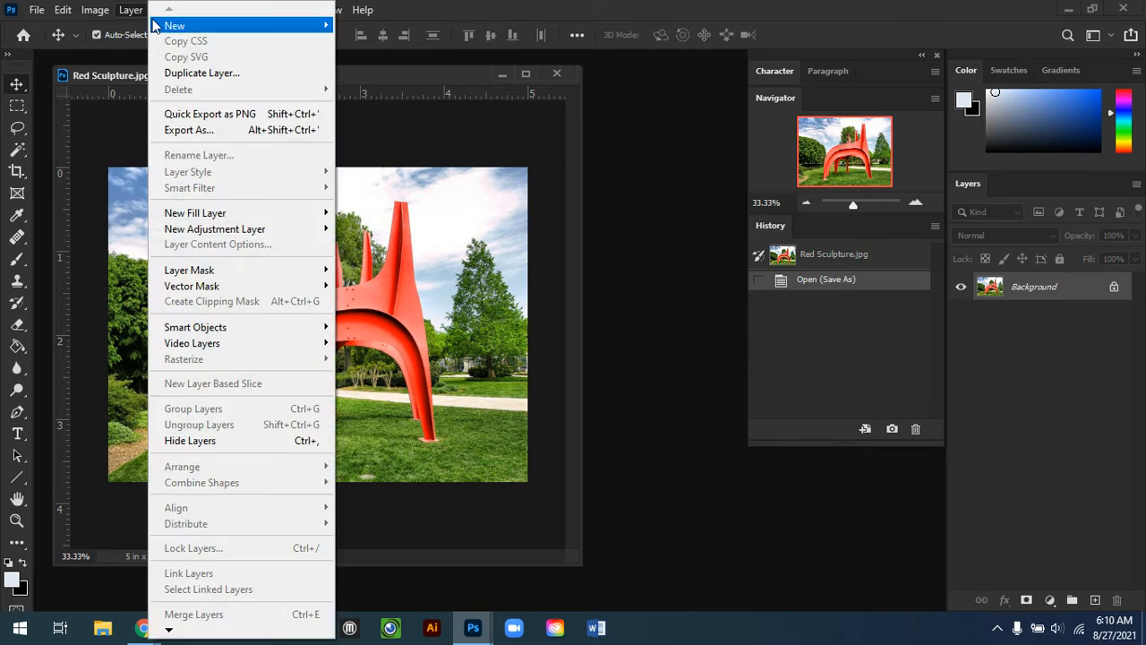
mouse_move(157, 28)
mouse_move(287, 231)
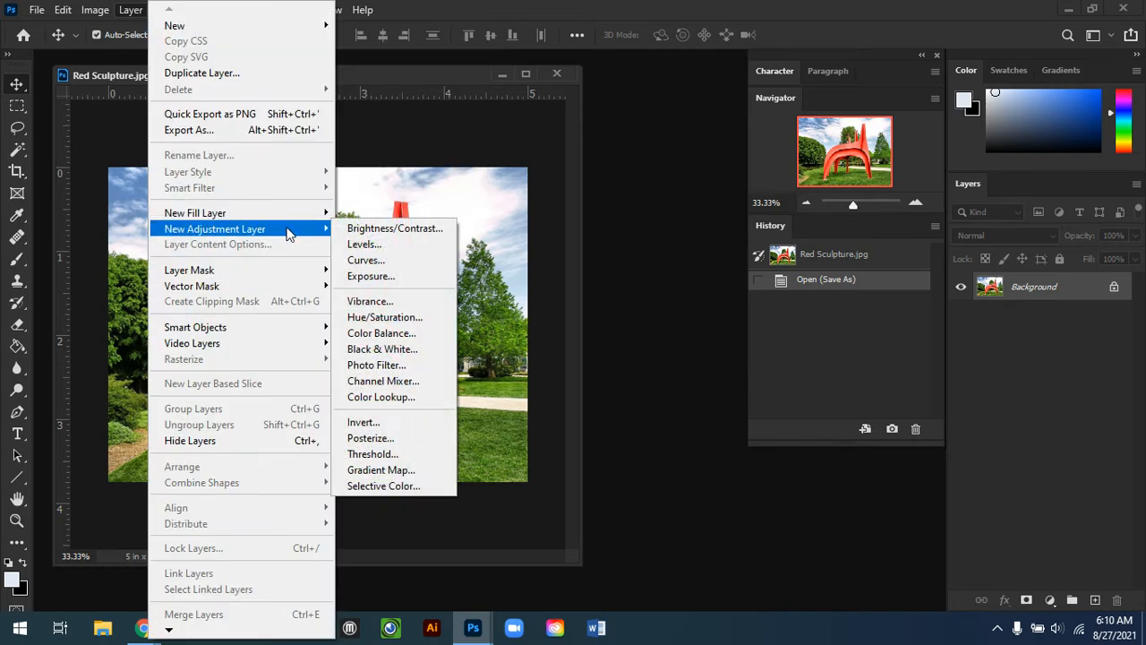
click(438, 322)
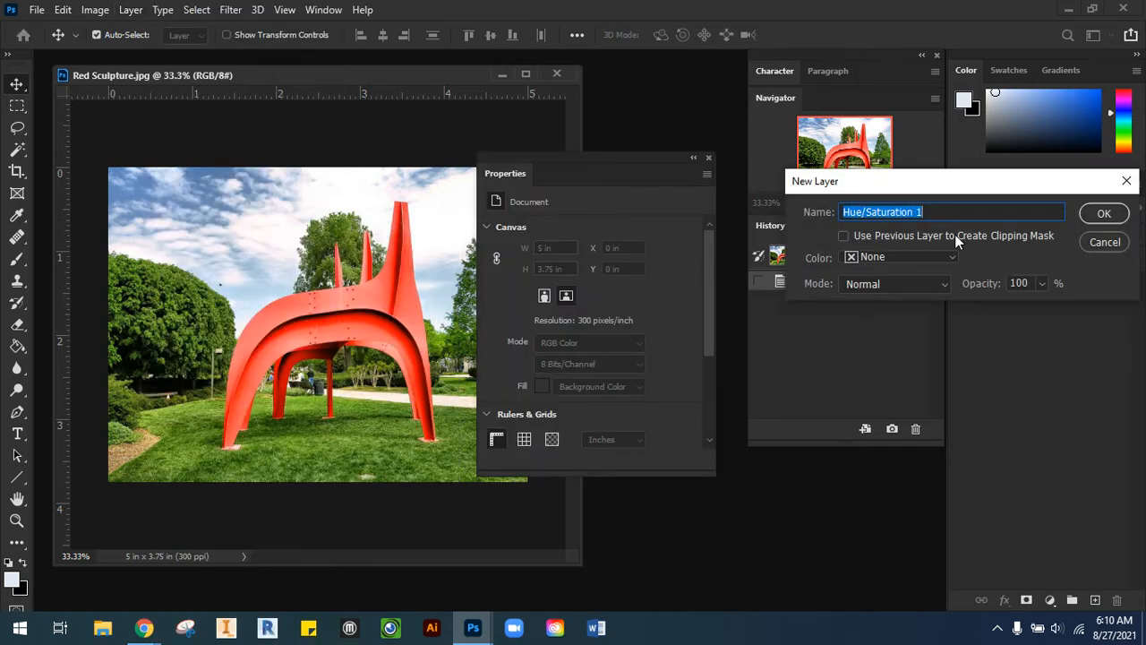
drag(988, 178, 612, 231)
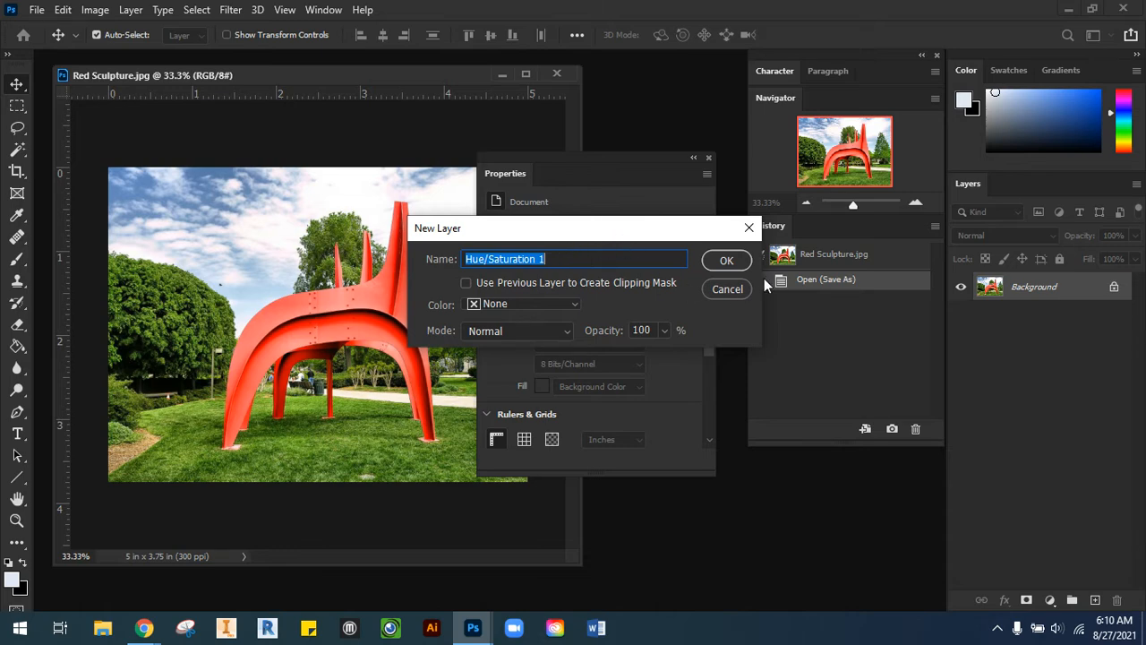
click(726, 261)
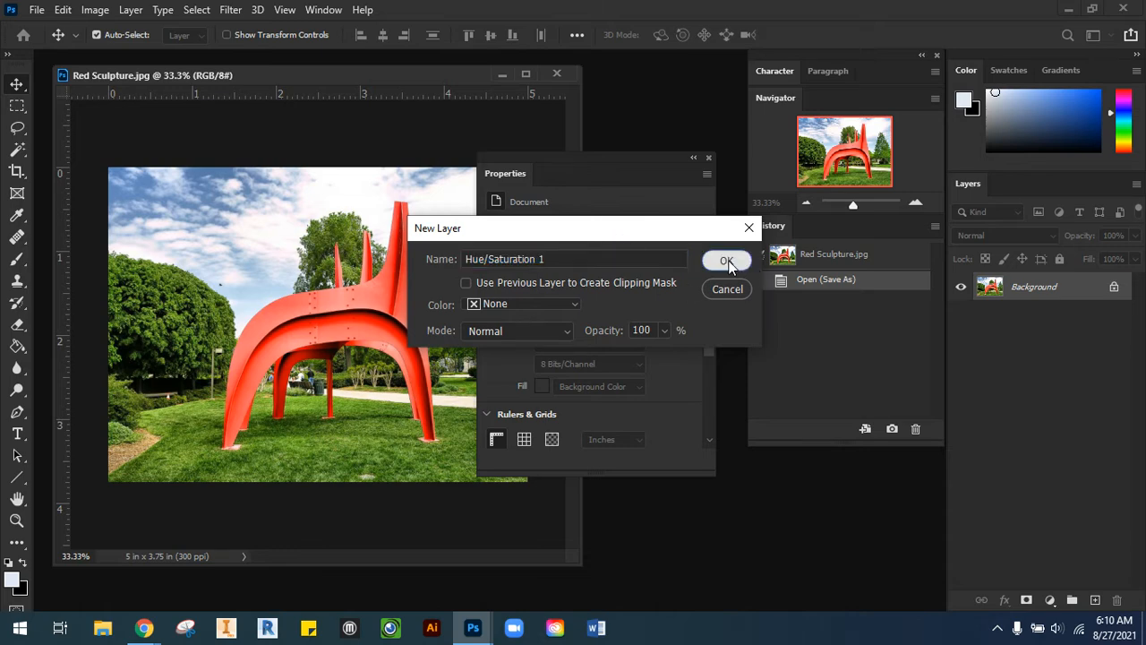
click(728, 261)
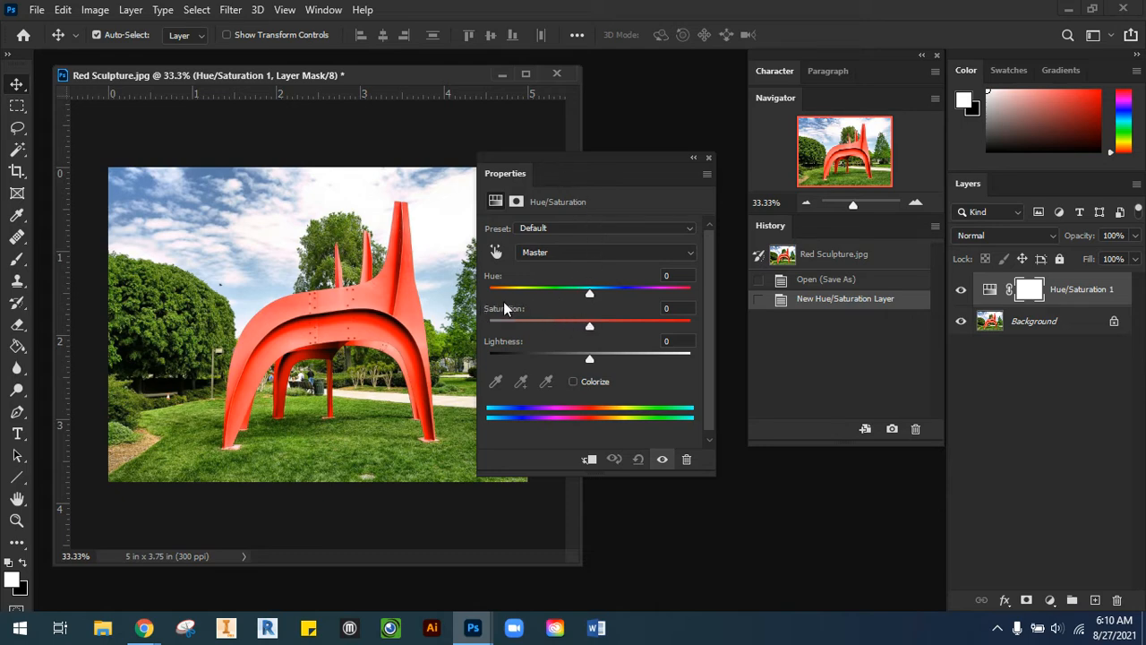
Set the Hue/Saturation adjustment's Saturation to -100 for the Master range
mouse_move(592, 327)
mouse_down()
mouse_move(445, 335)
mouse_move(589, 330)
mouse_up()
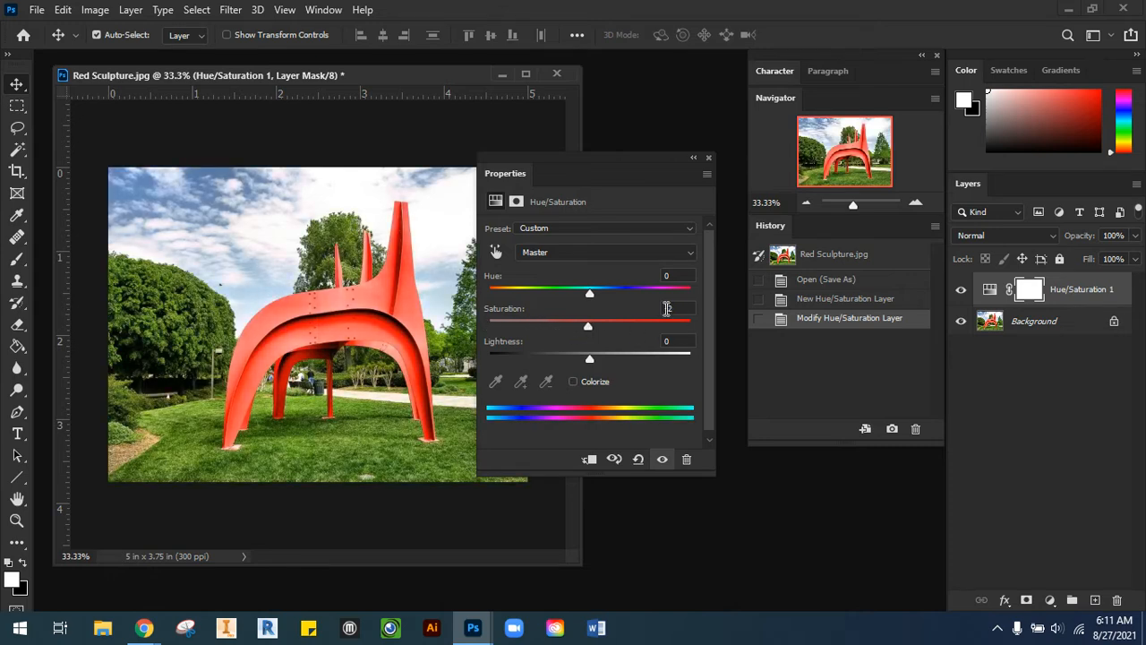
text(-100)
key(Return)
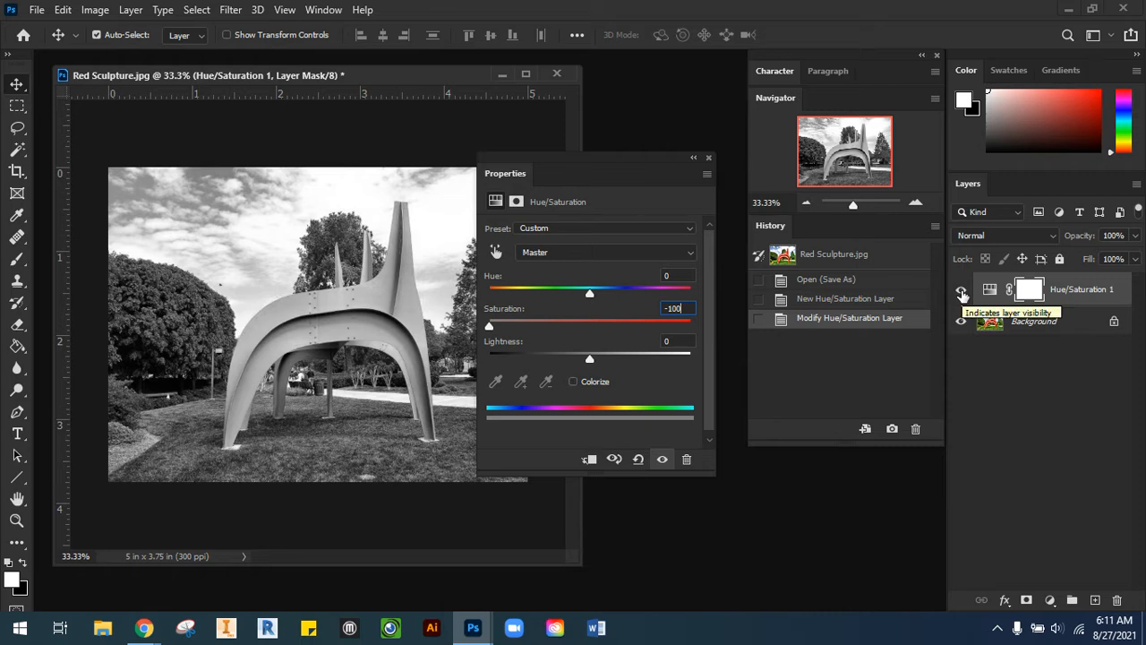
Hide and reshow the Hue/Saturation layer to compare the photo with and without it, and close the Properties panel
click(961, 291)
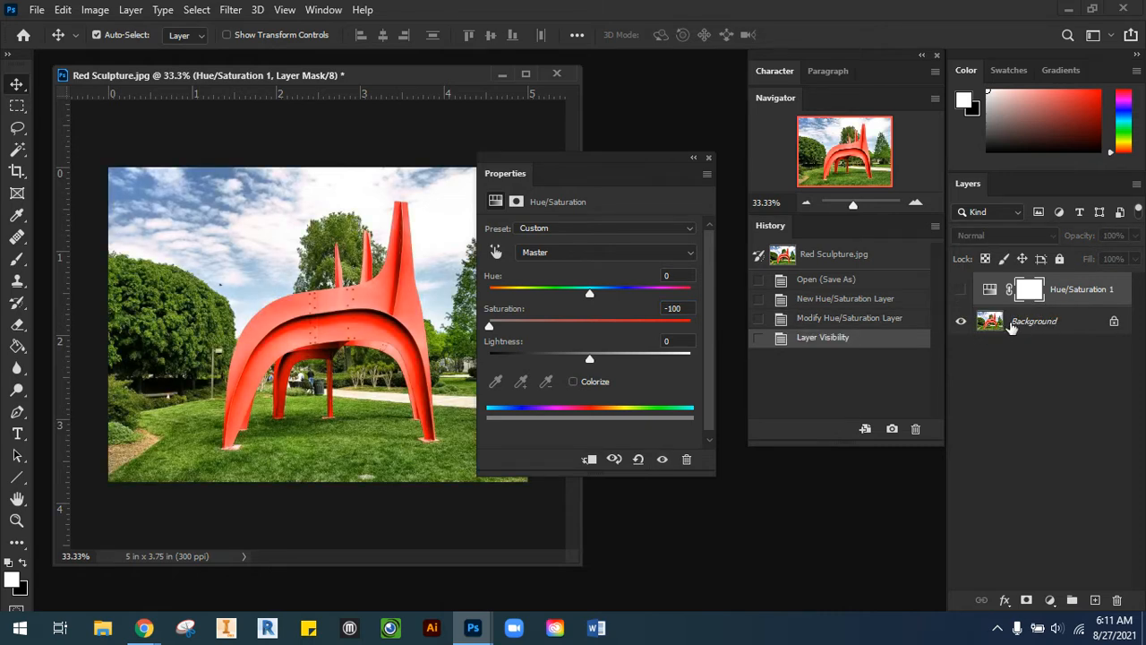
click(959, 292)
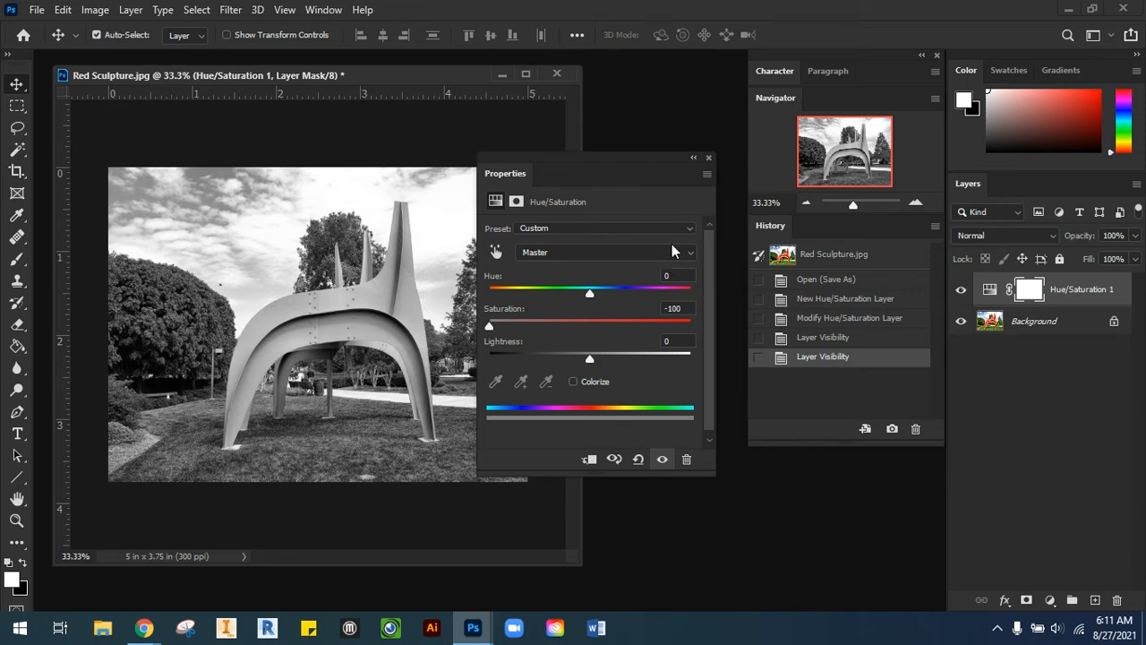
click(708, 159)
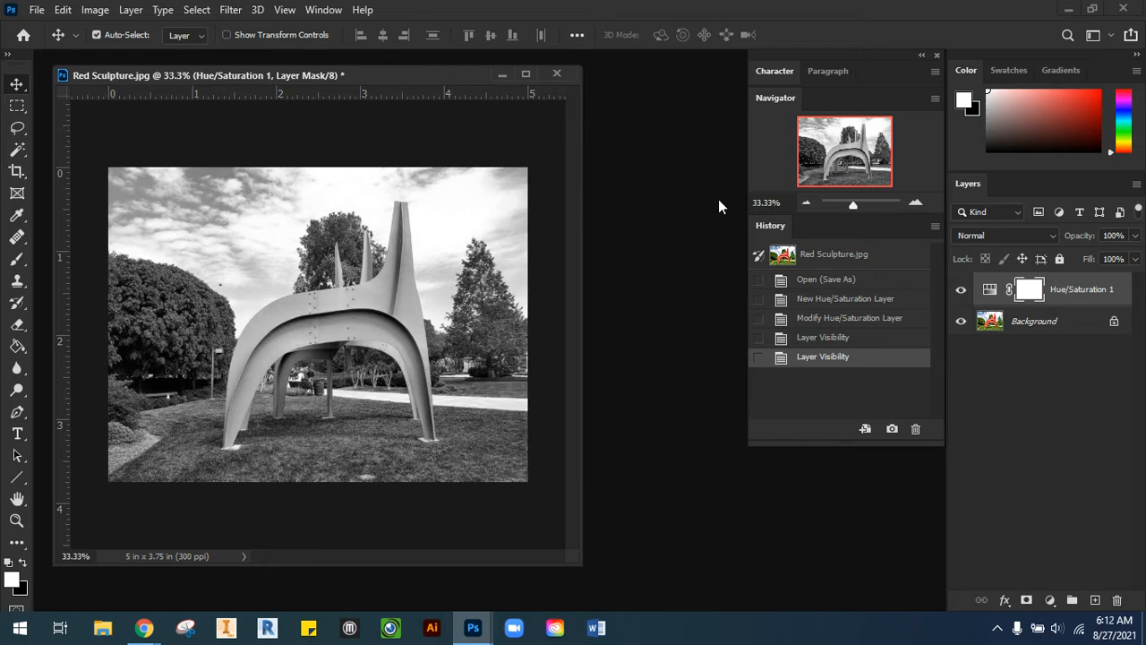
Save the document as the Photoshop file Red Sculpture mb in the Red Sculpture folder, with layers kept
click(37, 9)
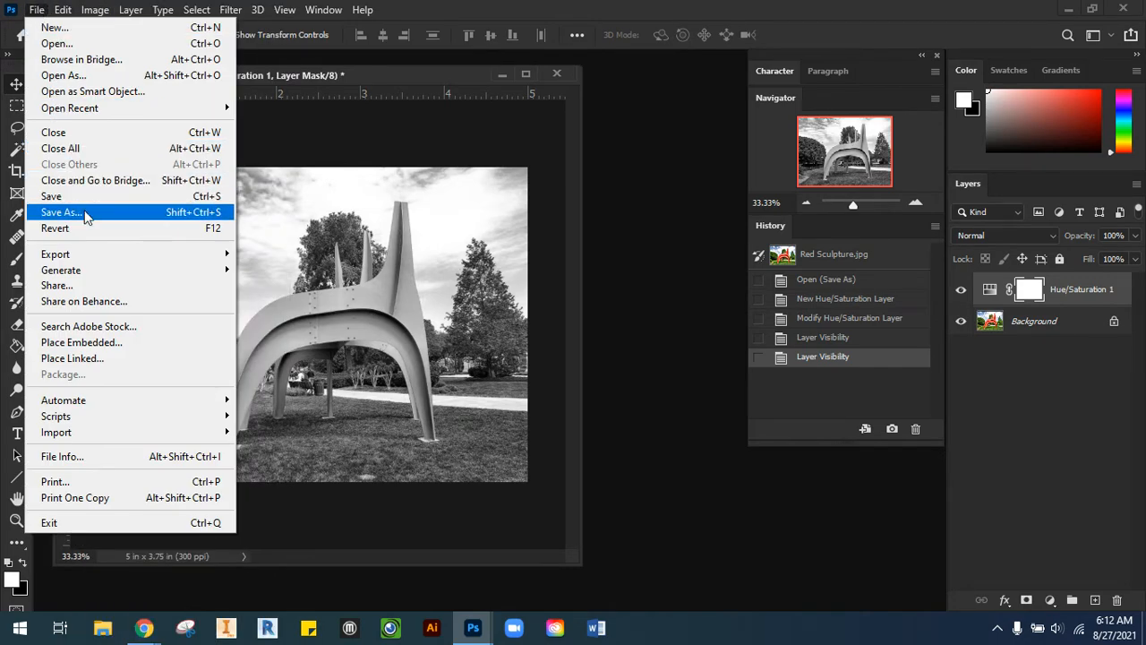
click(83, 211)
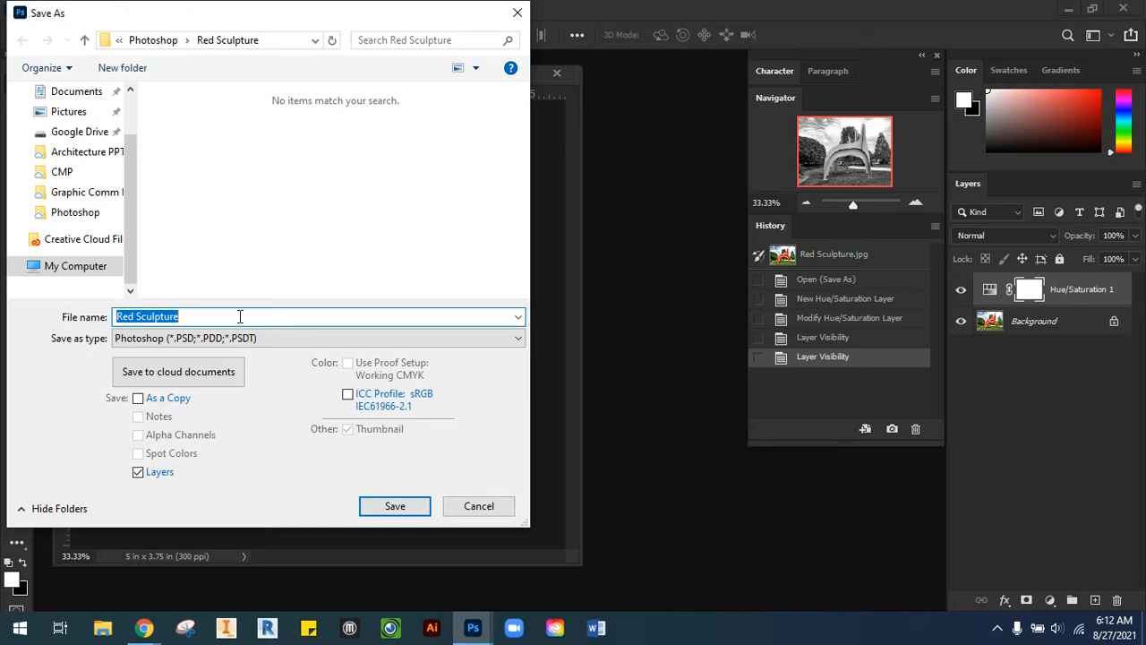
click(232, 319)
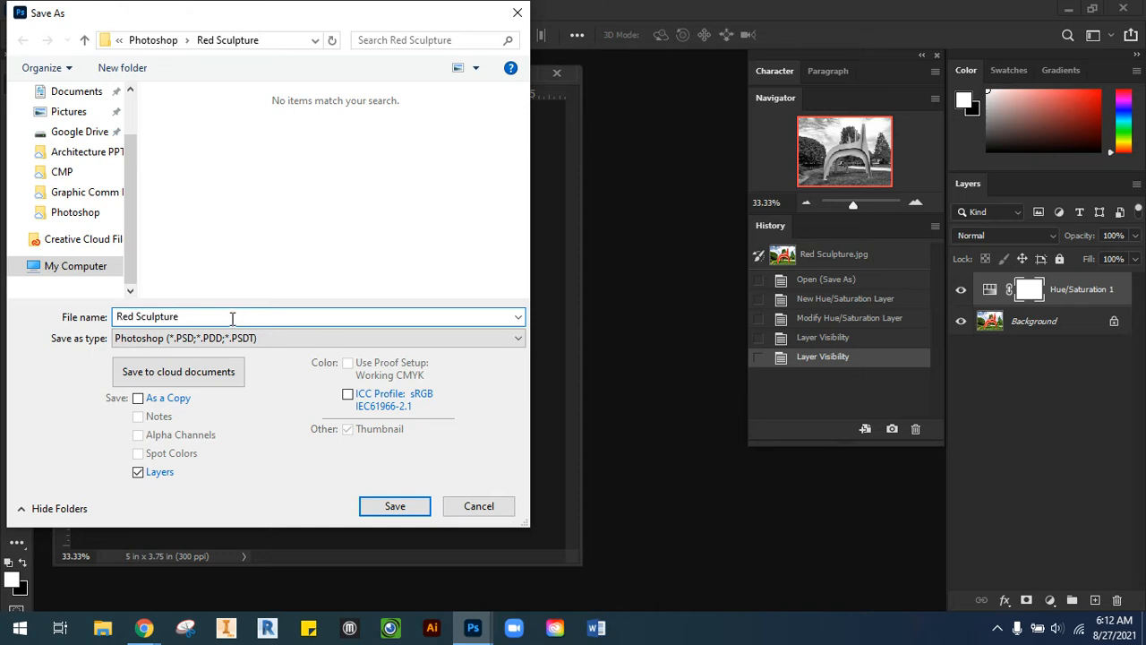
text(mb)
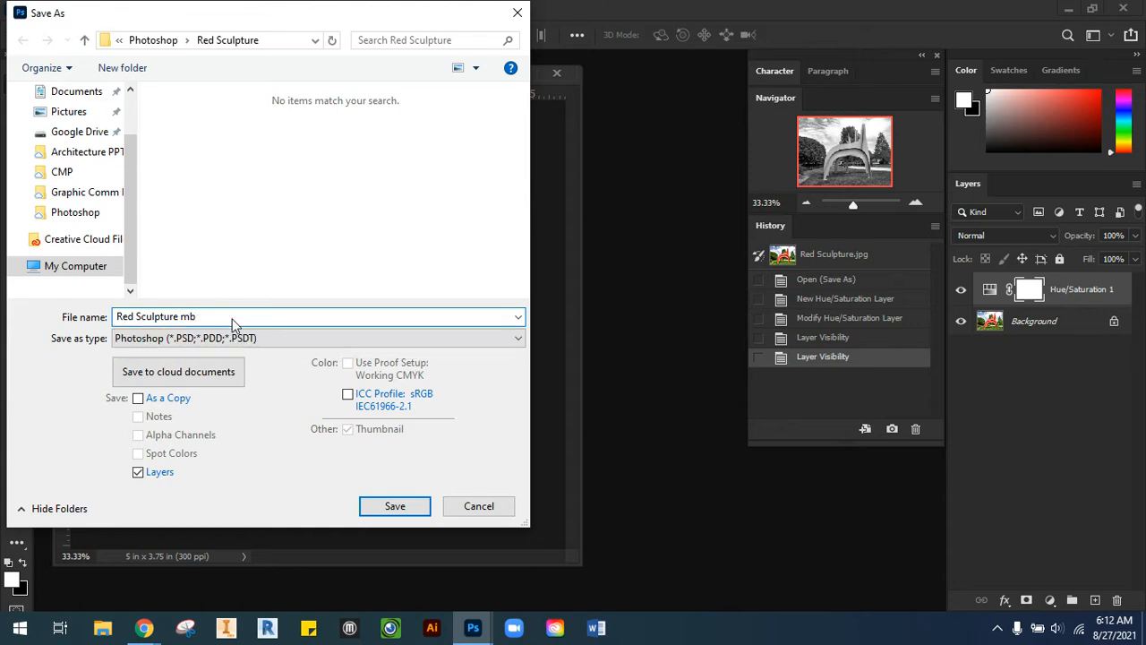
click(144, 346)
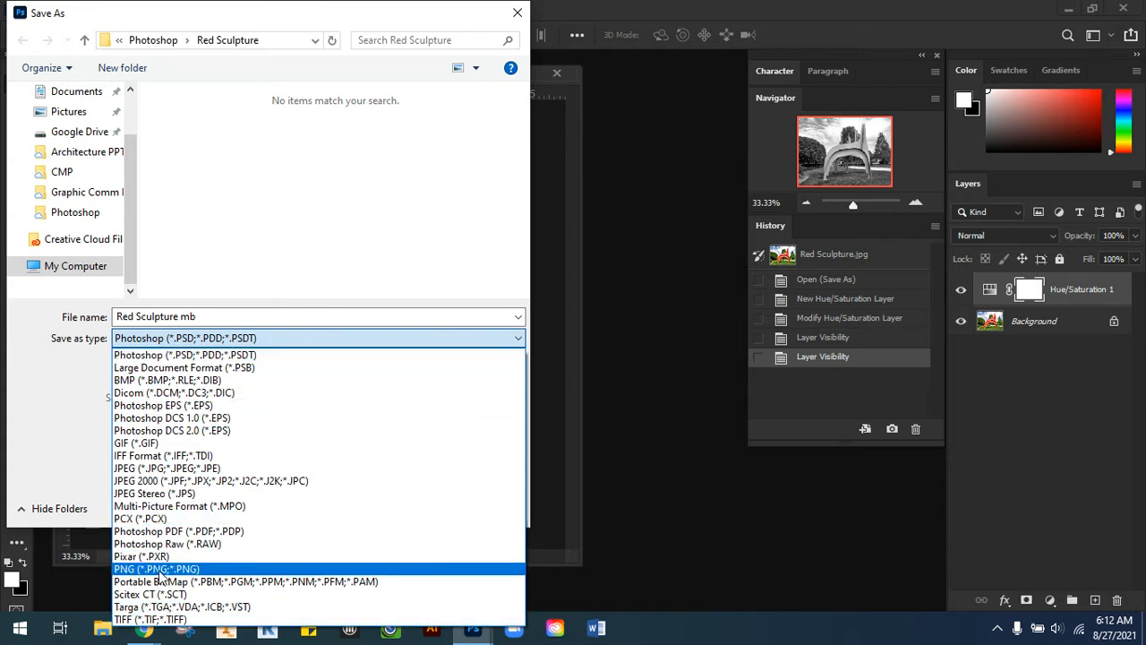
click(150, 341)
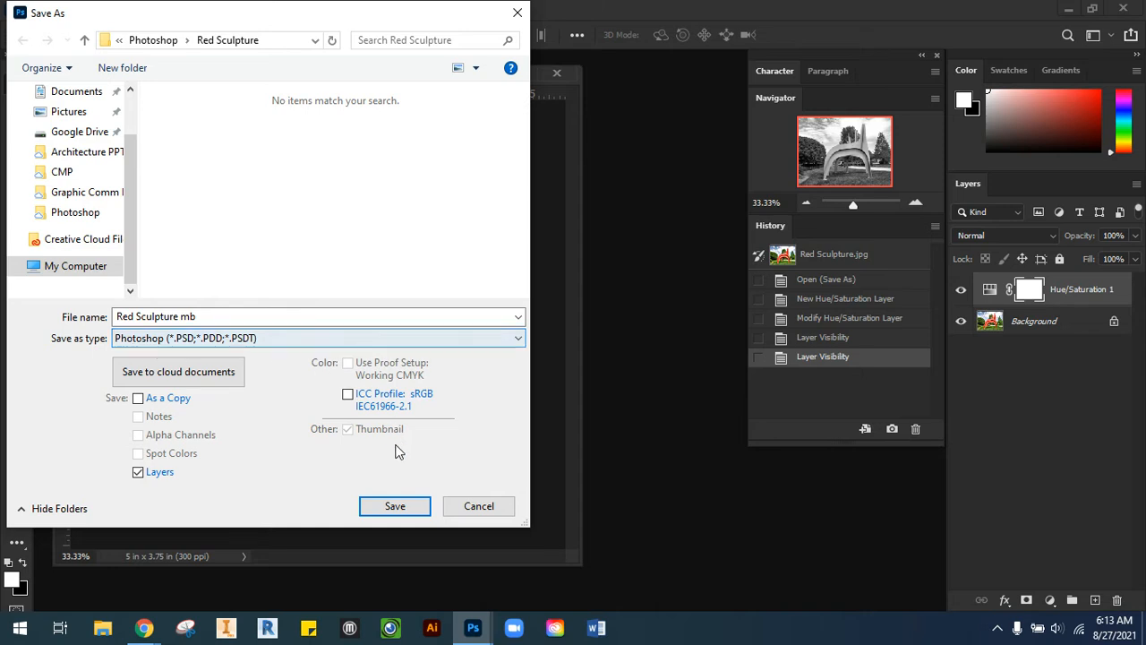
click(394, 506)
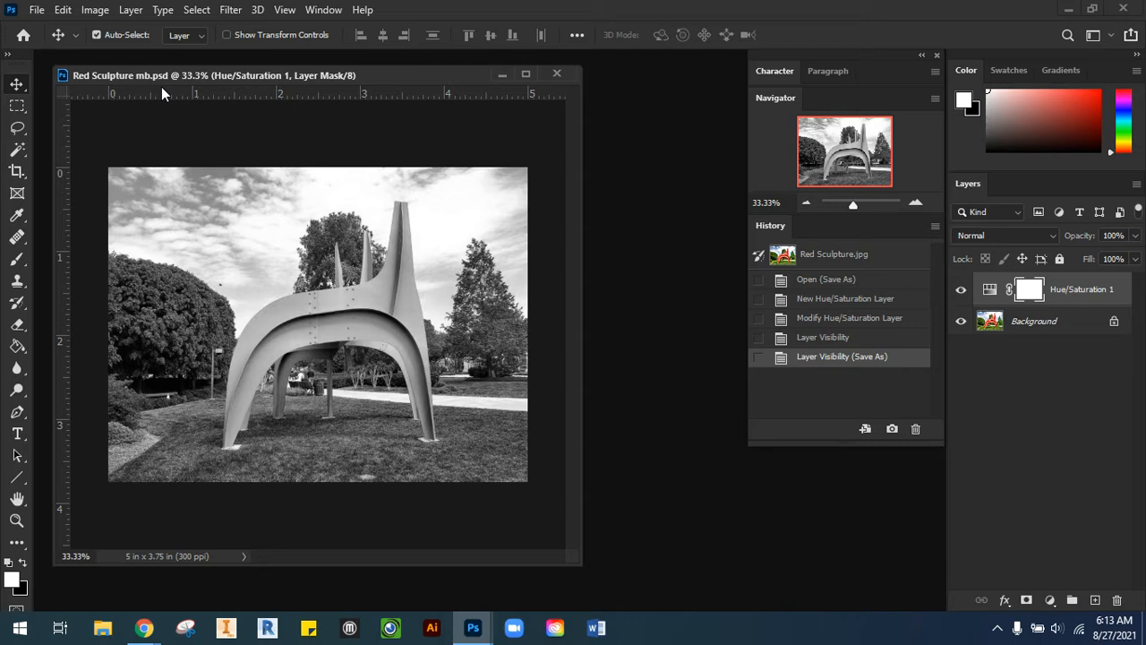
Hide and reshow the Hue/Saturation adjustment layer to compare the color and black-and-white versions of the saved photo
click(960, 289)
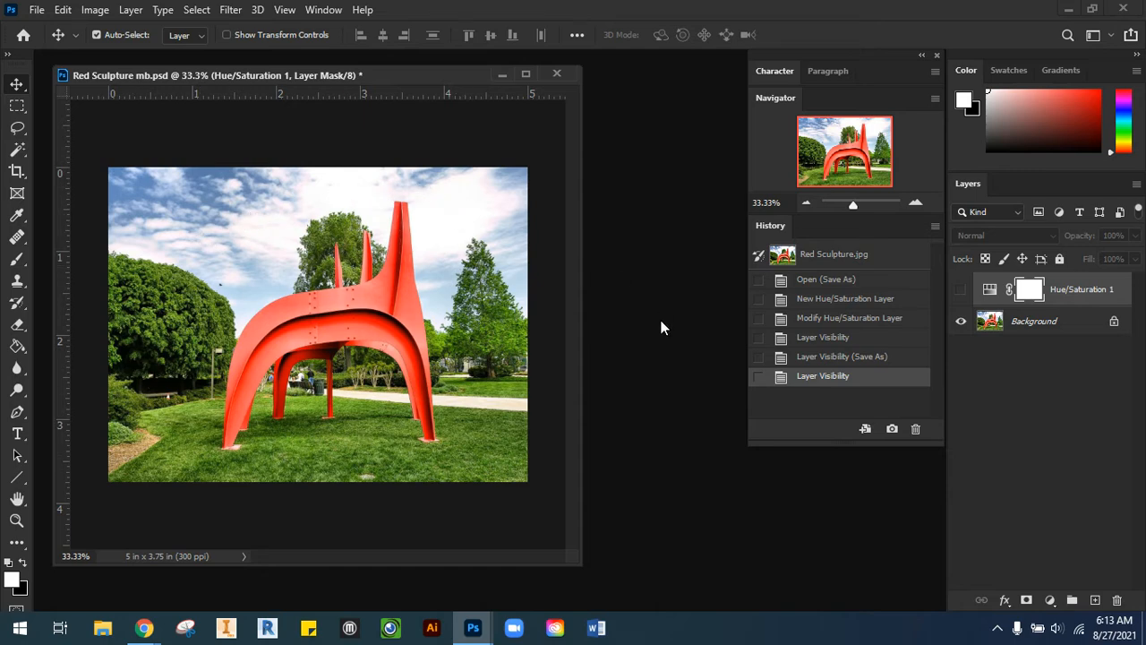
click(960, 290)
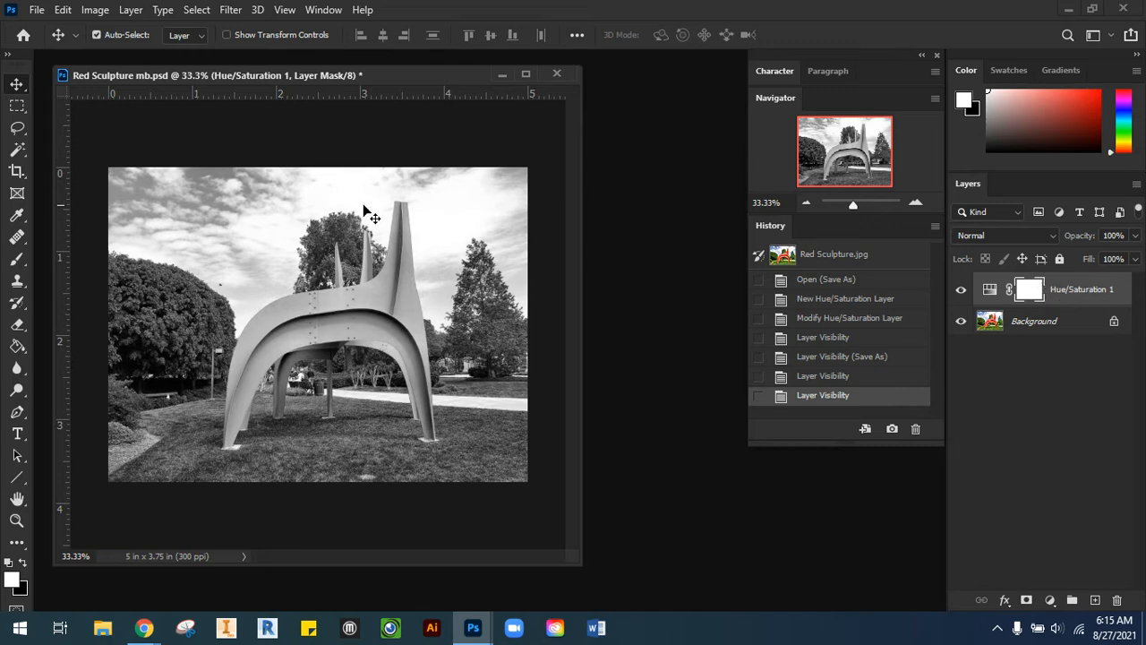
Select the upper part of the sculpture's tallest spire with the Polygonal Lasso, using 0 px feather and anti-aliasing
click(916, 204)
click(915, 204)
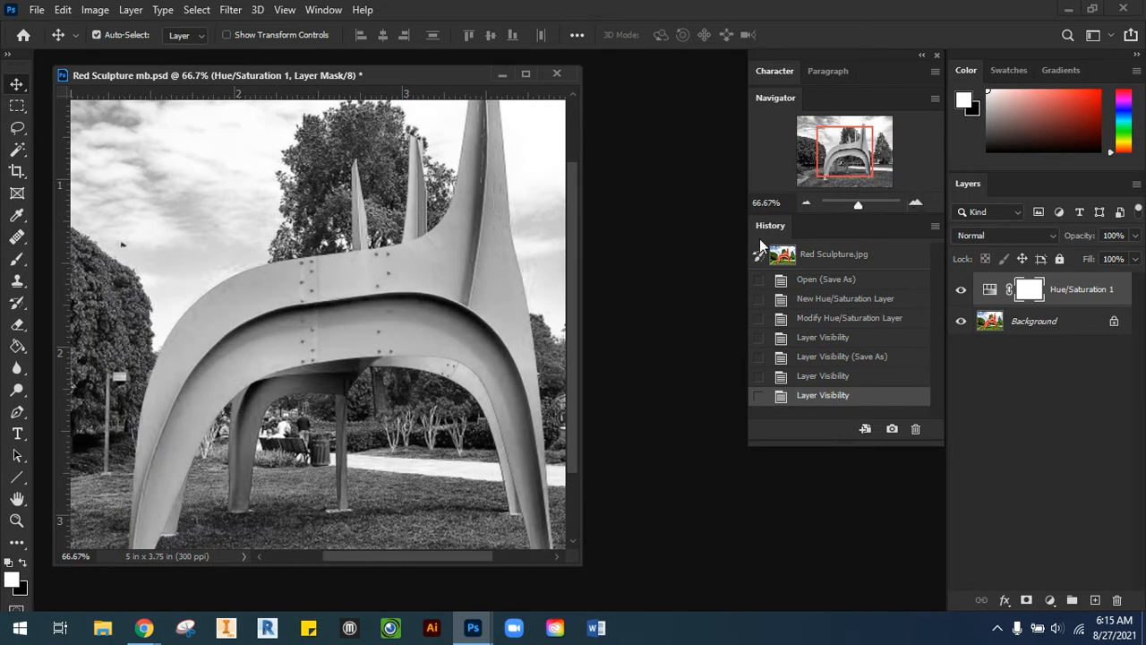
scroll(516, 192, up, 1)
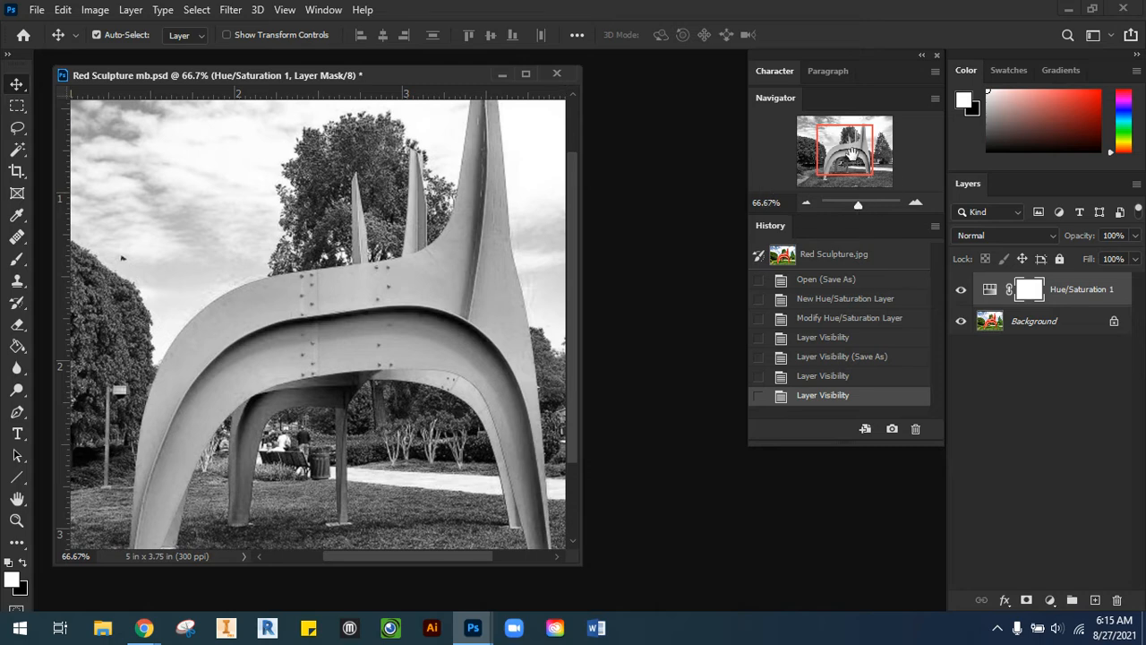
drag(852, 154, 862, 137)
click(916, 204)
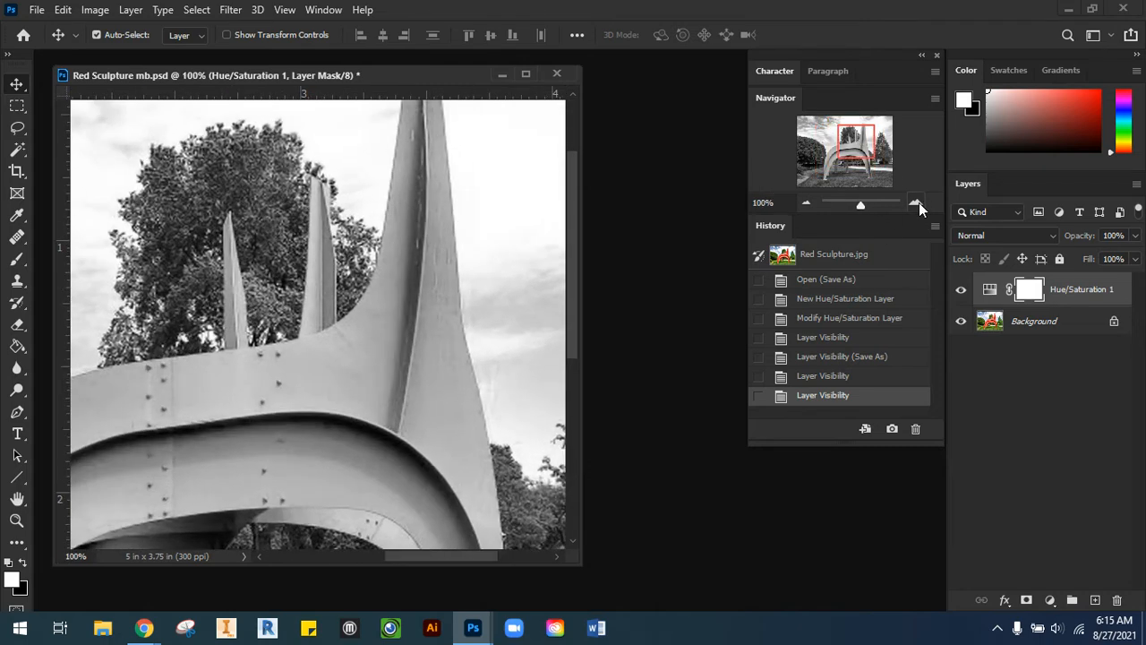
drag(434, 214, 439, 259)
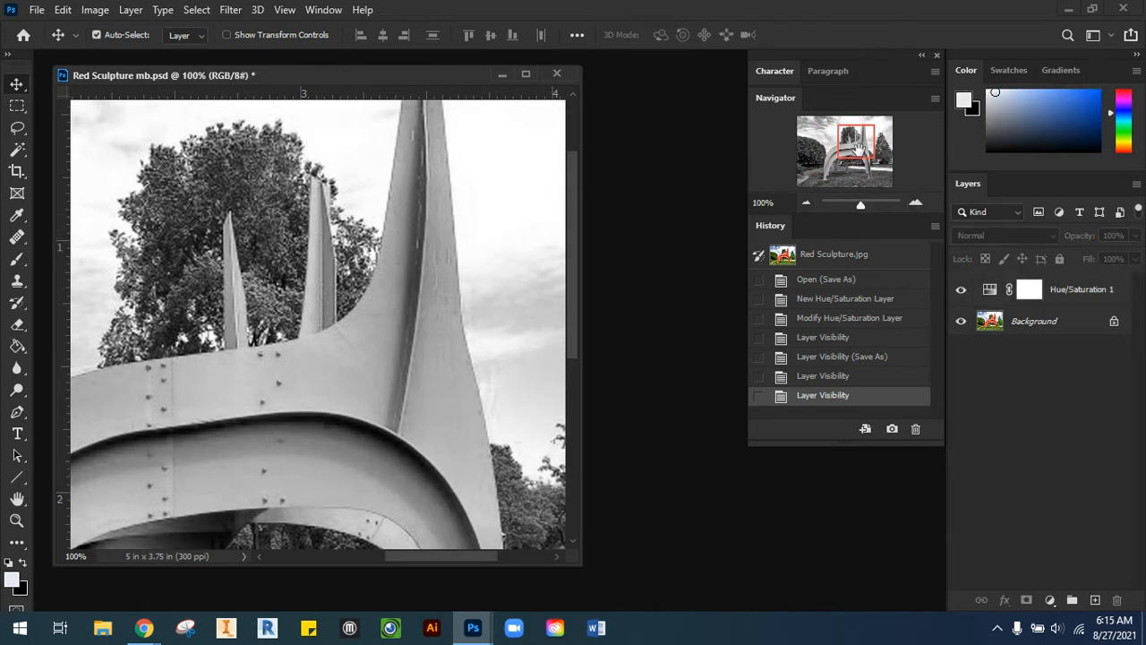
drag(857, 146, 864, 135)
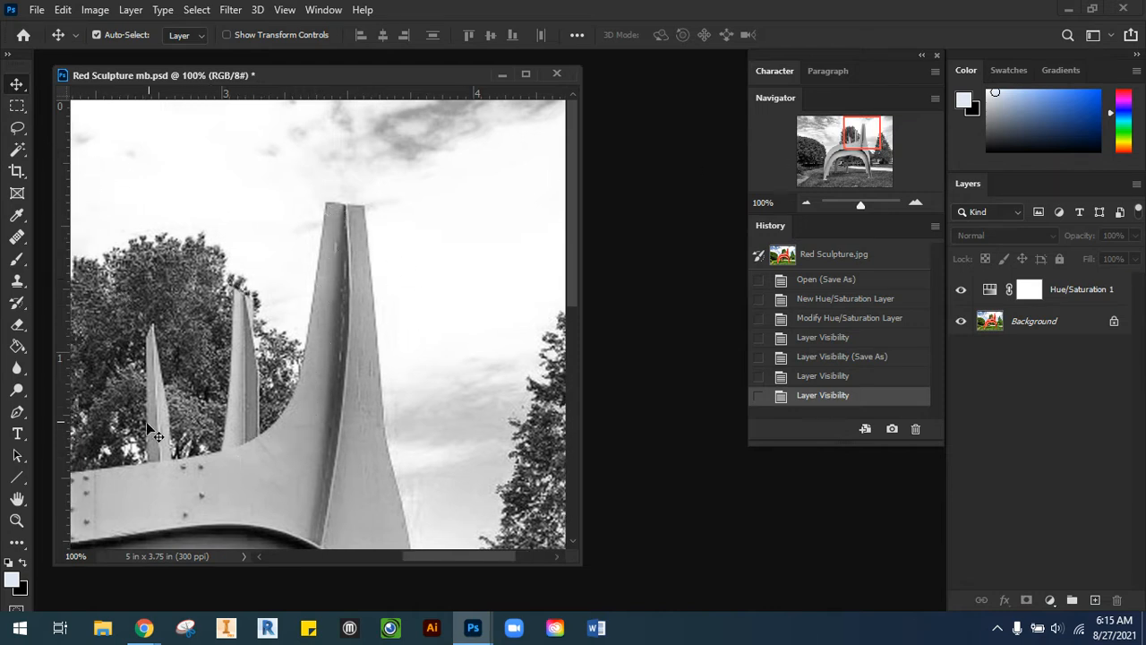
click(17, 127)
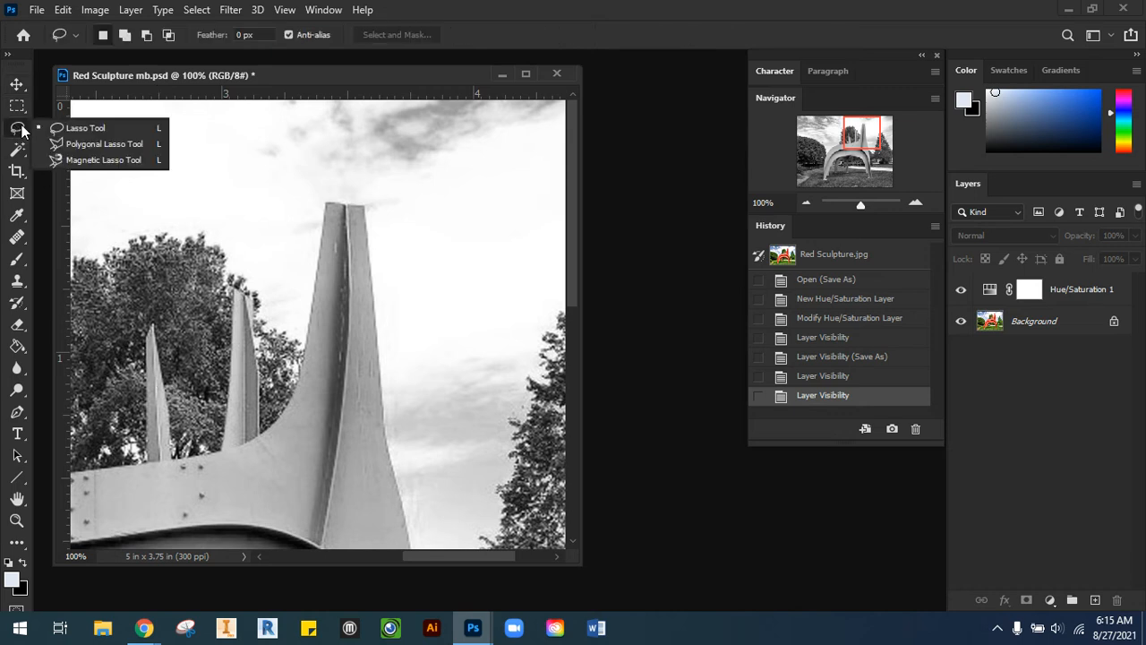
click(104, 144)
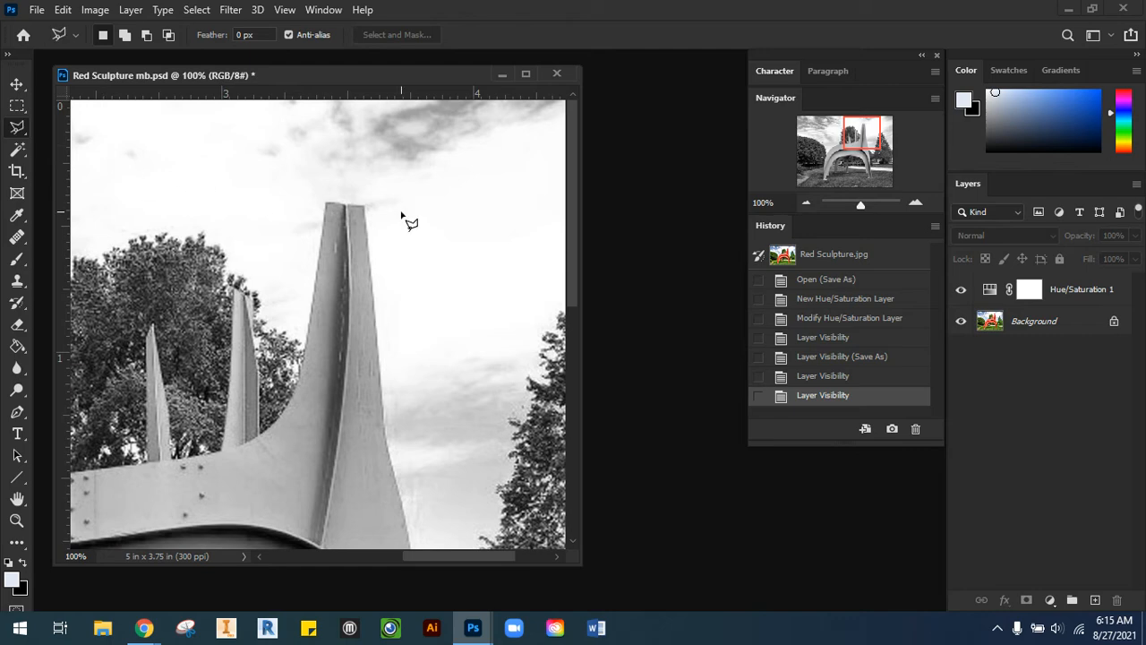
click(915, 203)
scroll(394, 208, up, 2)
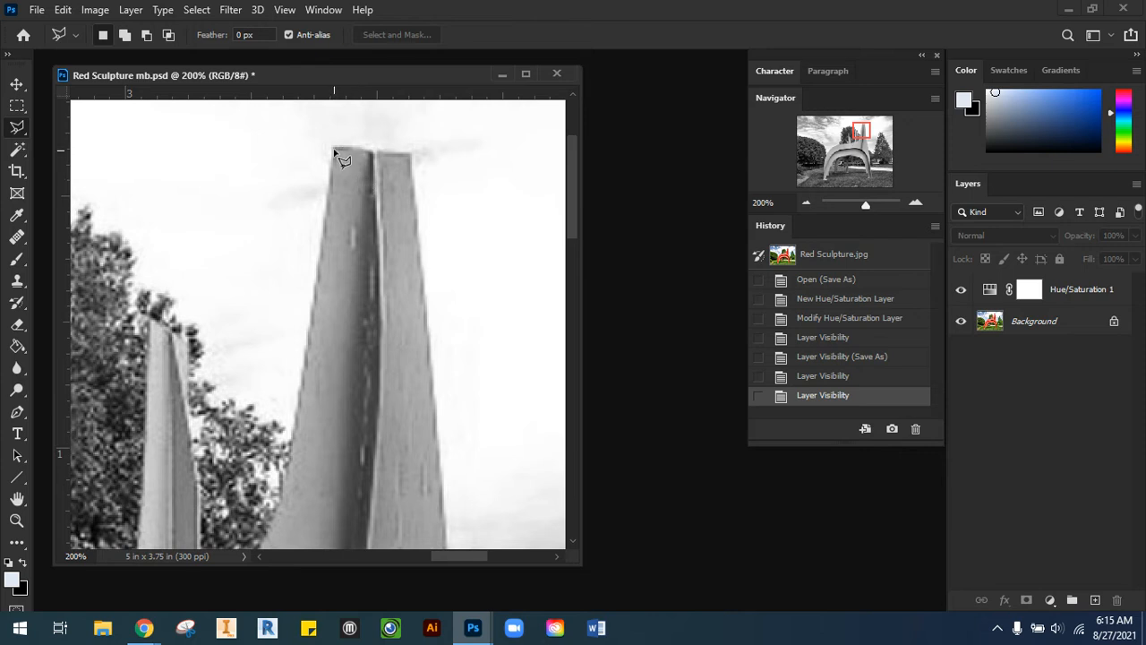
click(333, 147)
click(363, 147)
click(374, 152)
click(410, 154)
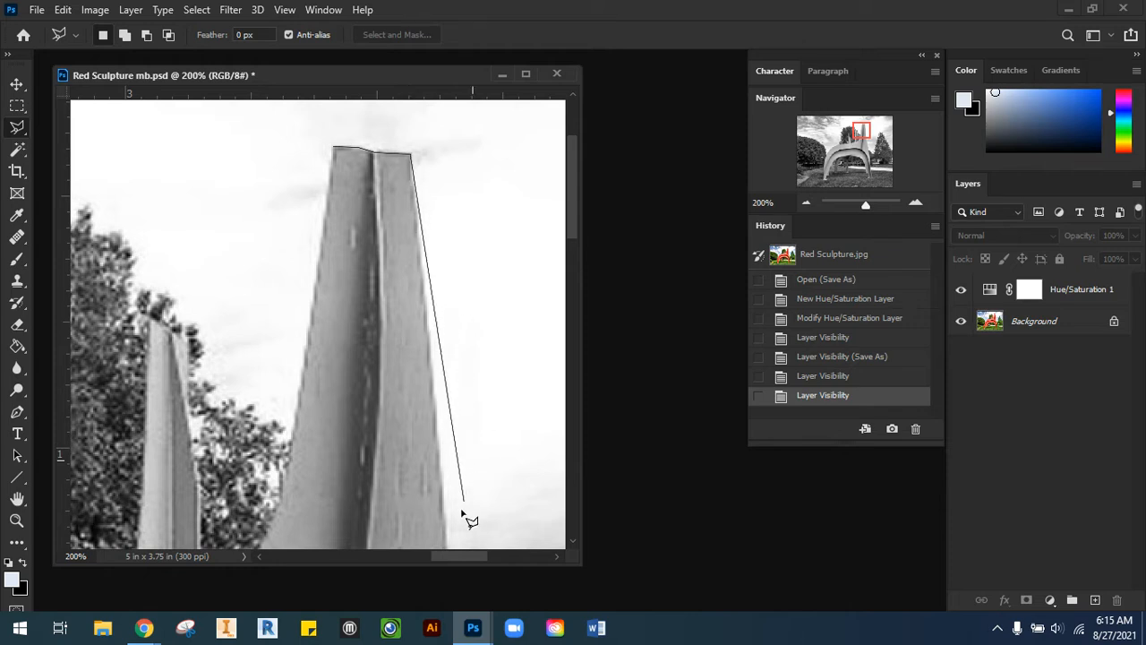
click(444, 531)
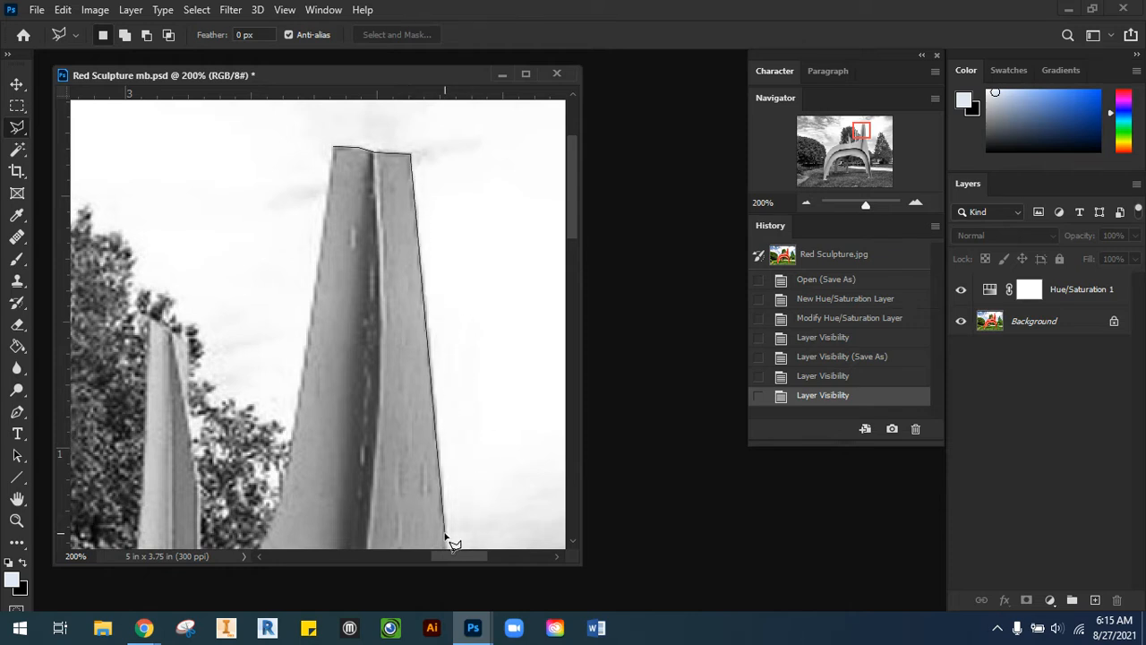
click(270, 528)
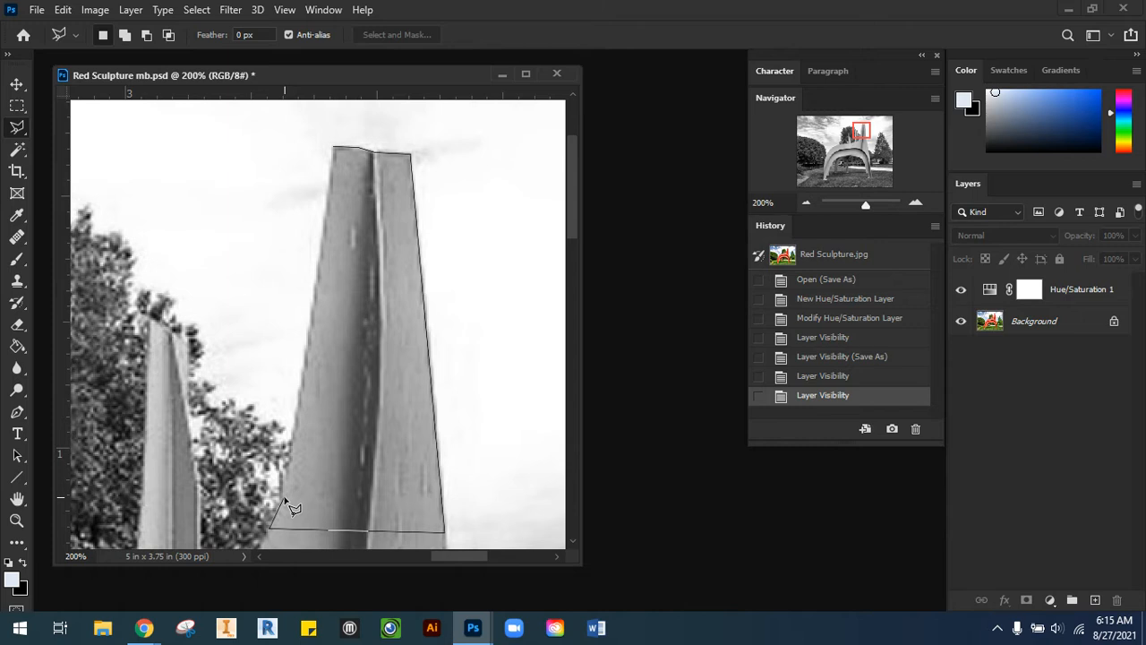
click(334, 148)
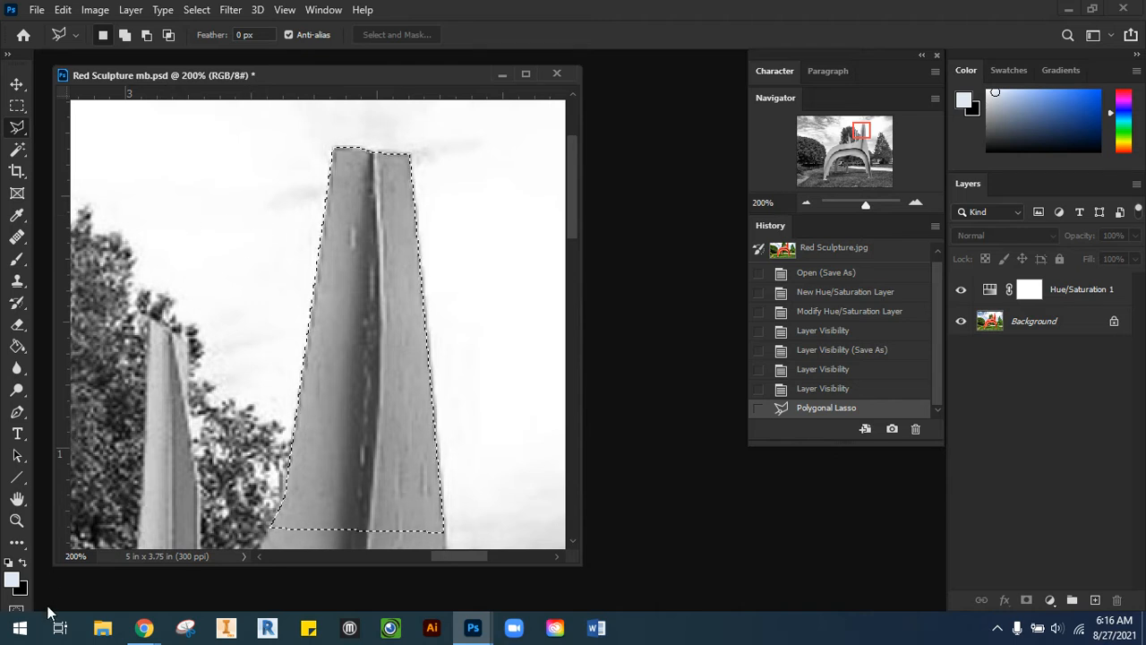
Swap the foreground and background colors and set the Brush tool to size 40 px and hardness 28%
click(24, 564)
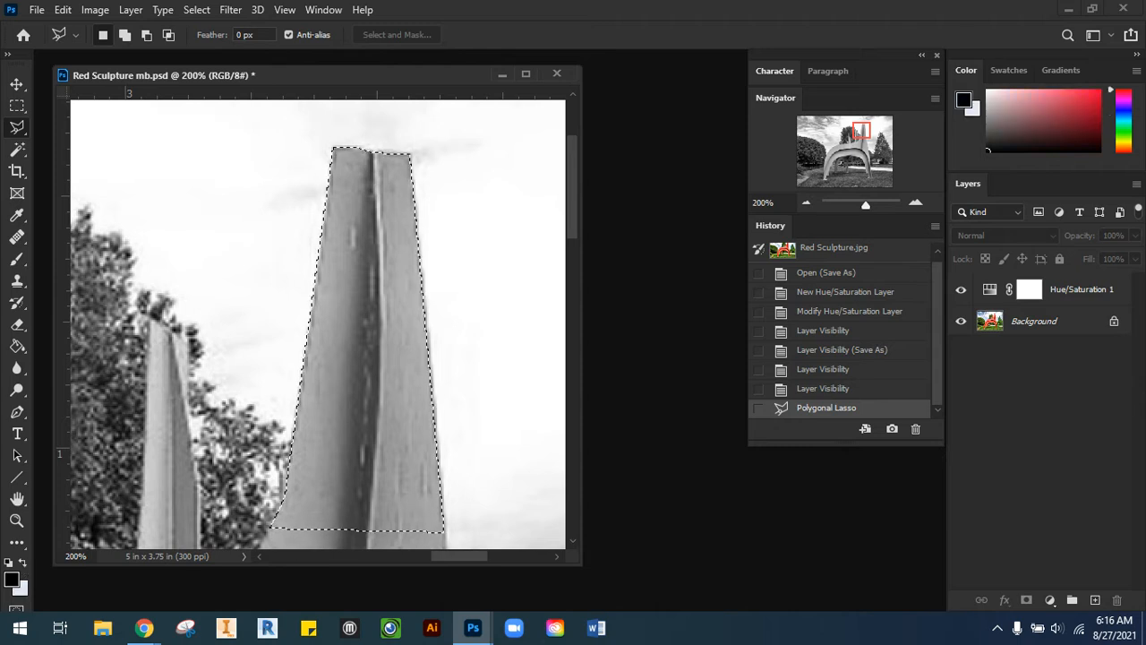
click(16, 259)
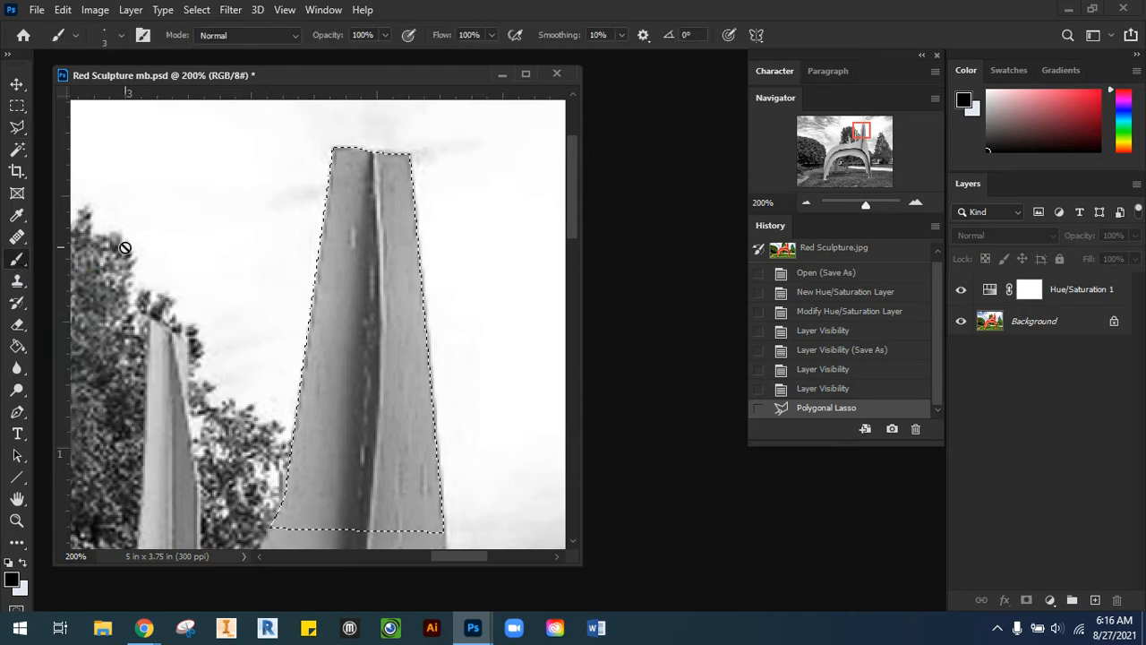
click(120, 34)
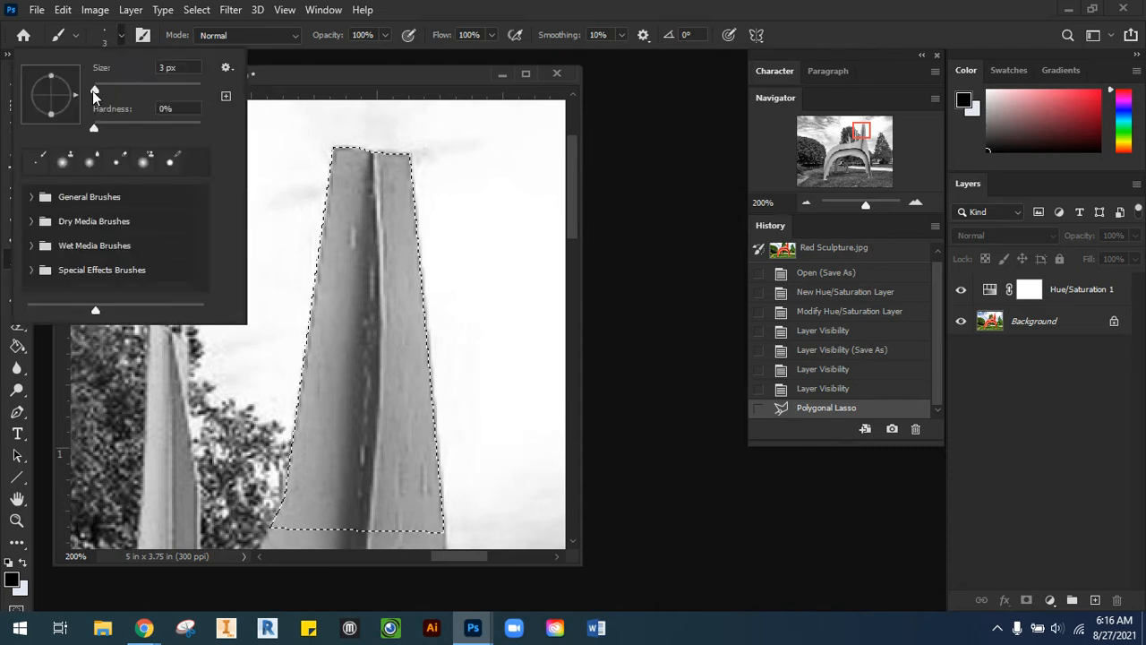
drag(94, 93, 114, 91)
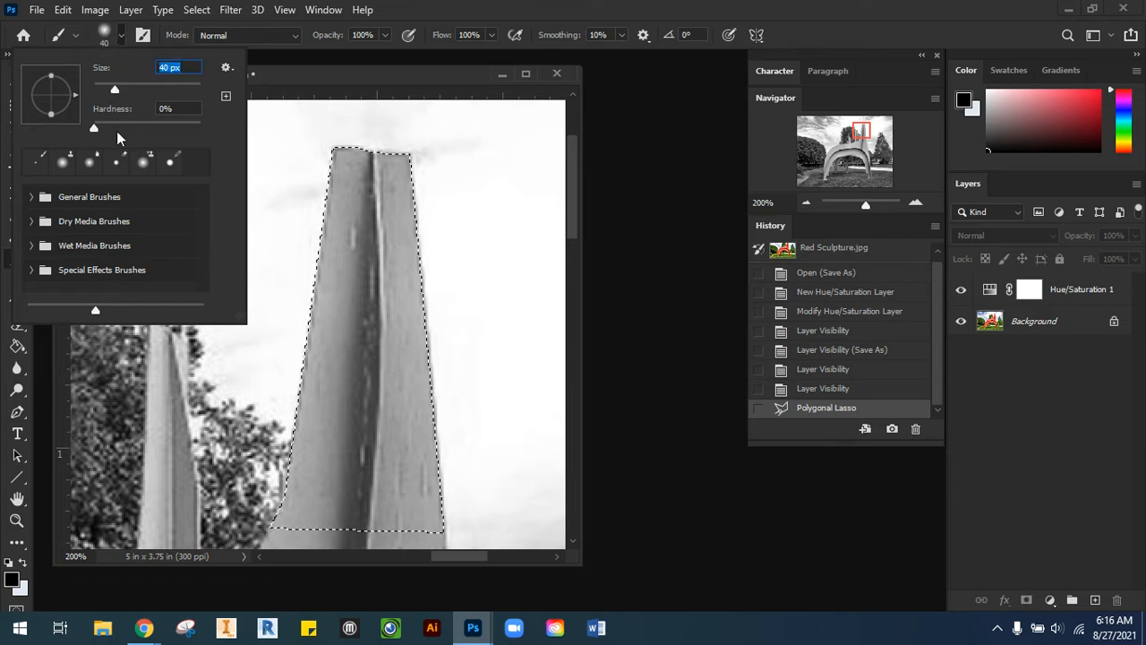
drag(94, 132, 123, 131)
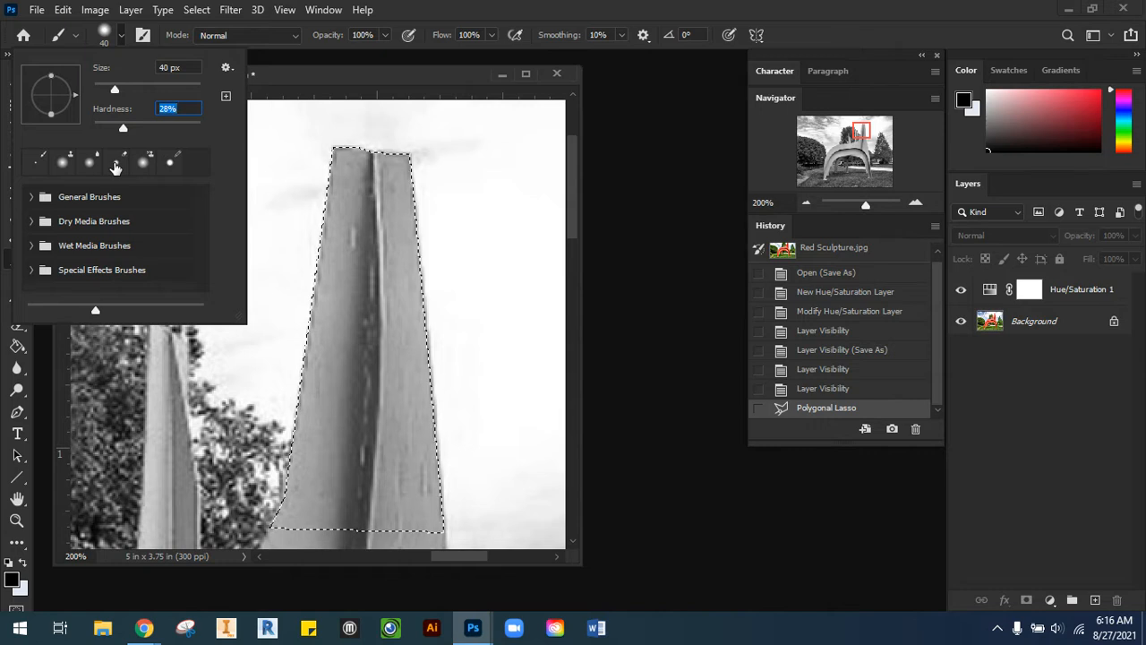
Switch to the Eraser tool in Brush mode and set its size to 56 px
key(e)
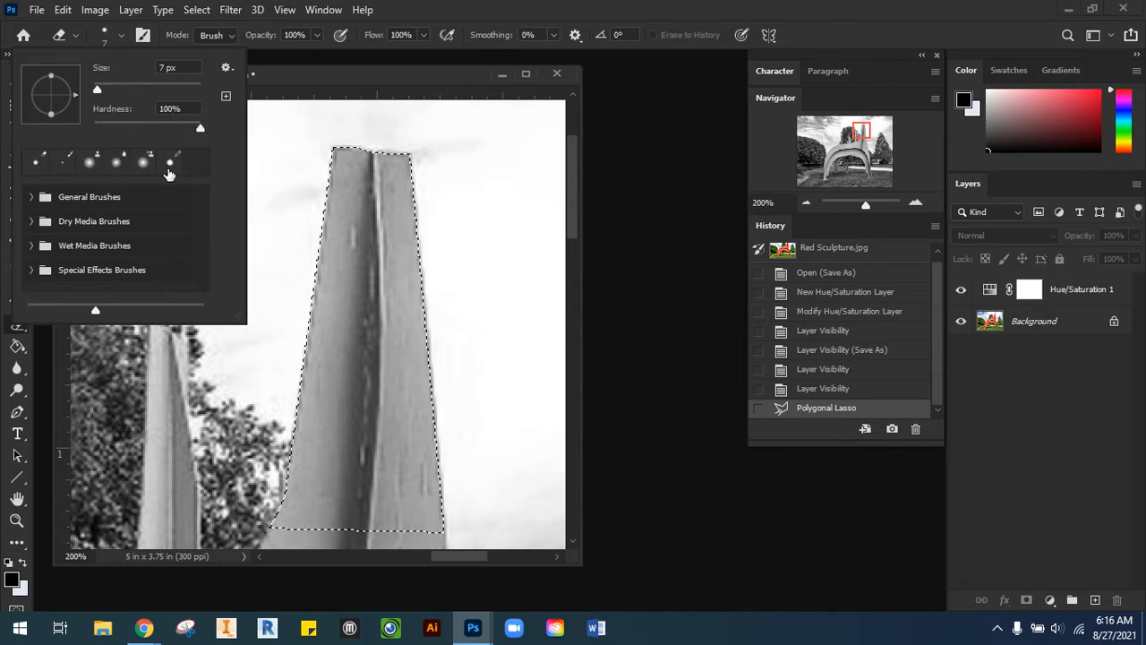
drag(97, 90, 123, 90)
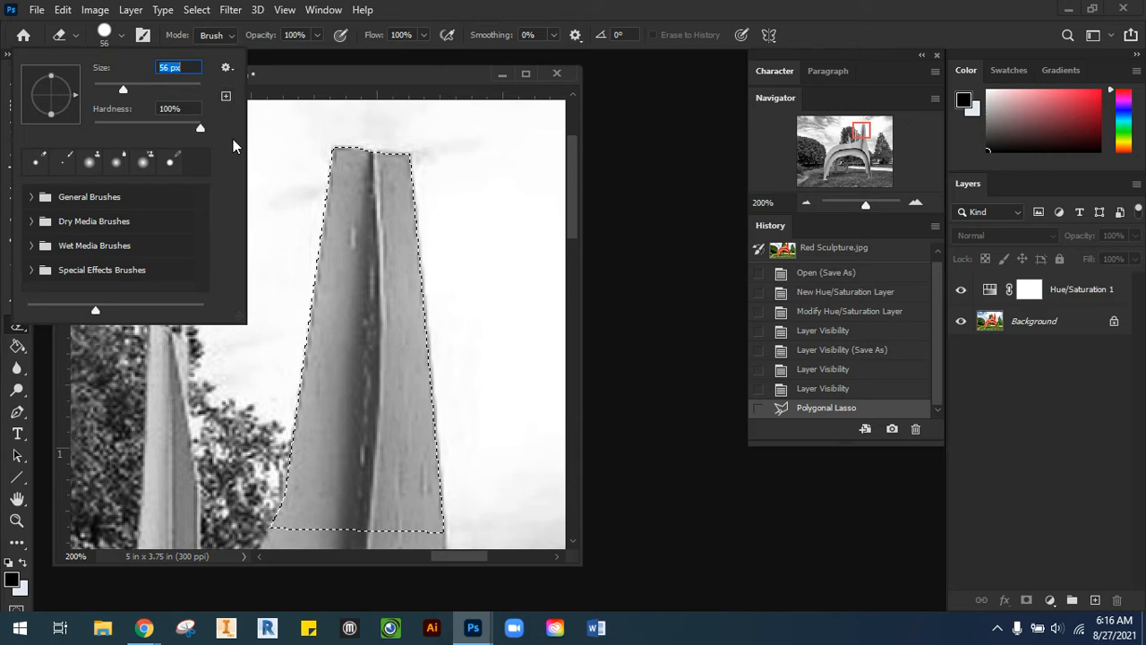
click(321, 77)
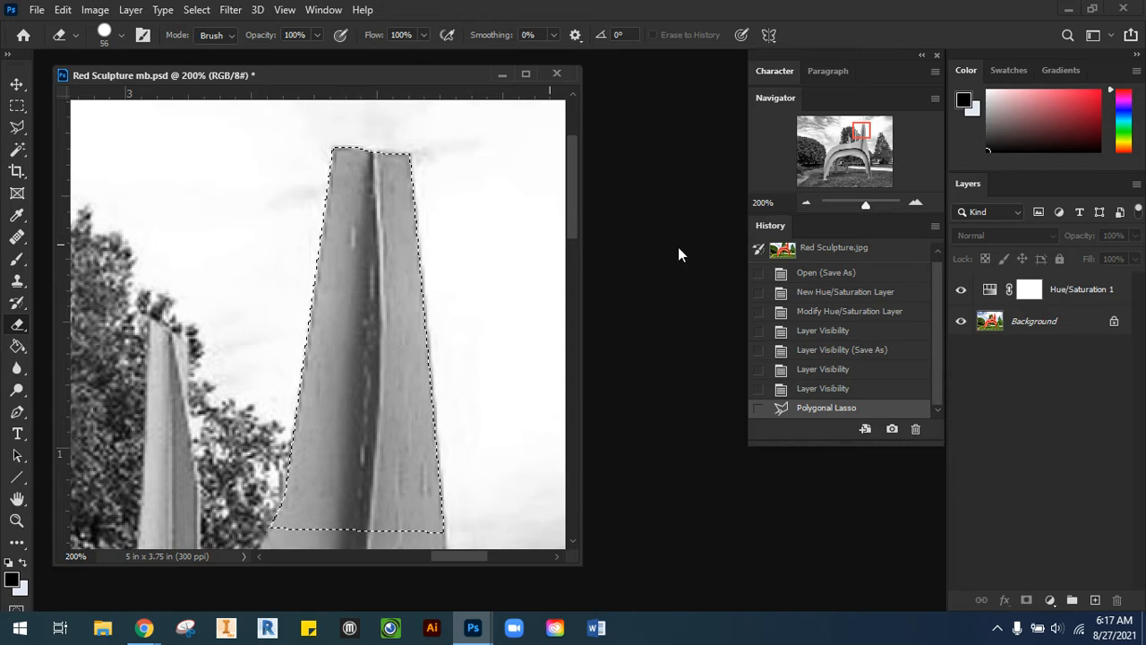
Erase the Hue/Saturation layer's mask across the whole selected part of the tallest spire to bring back its red color
click(1085, 296)
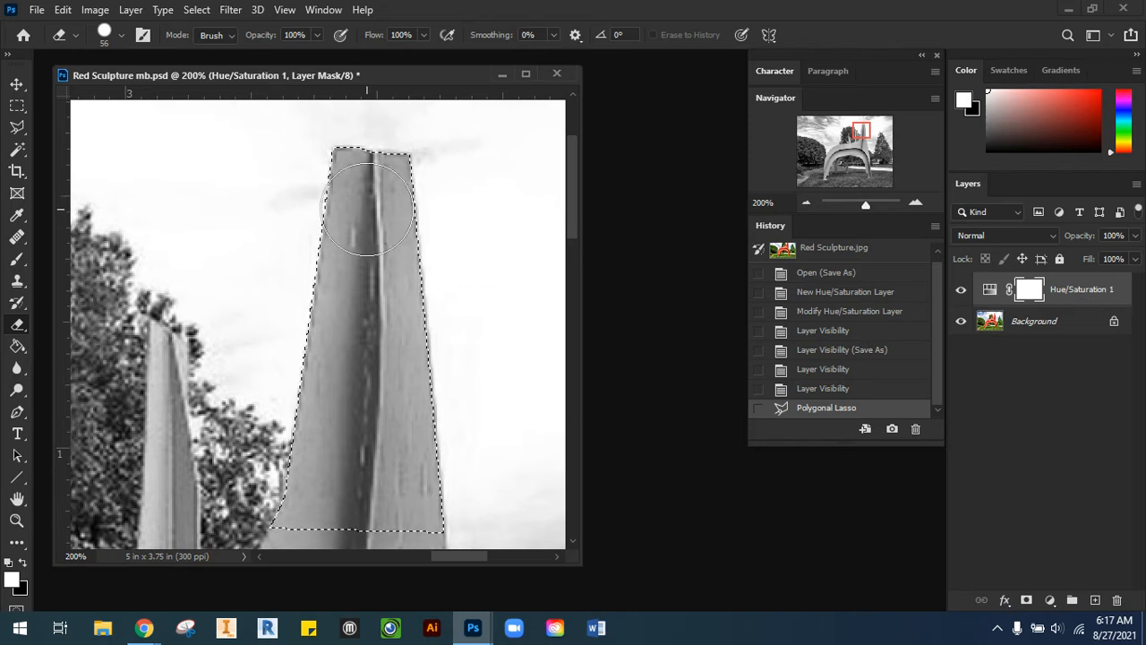
mouse_move(368, 212)
mouse_down()
mouse_move(386, 176)
mouse_move(400, 183)
mouse_move(420, 244)
mouse_move(408, 295)
mouse_up()
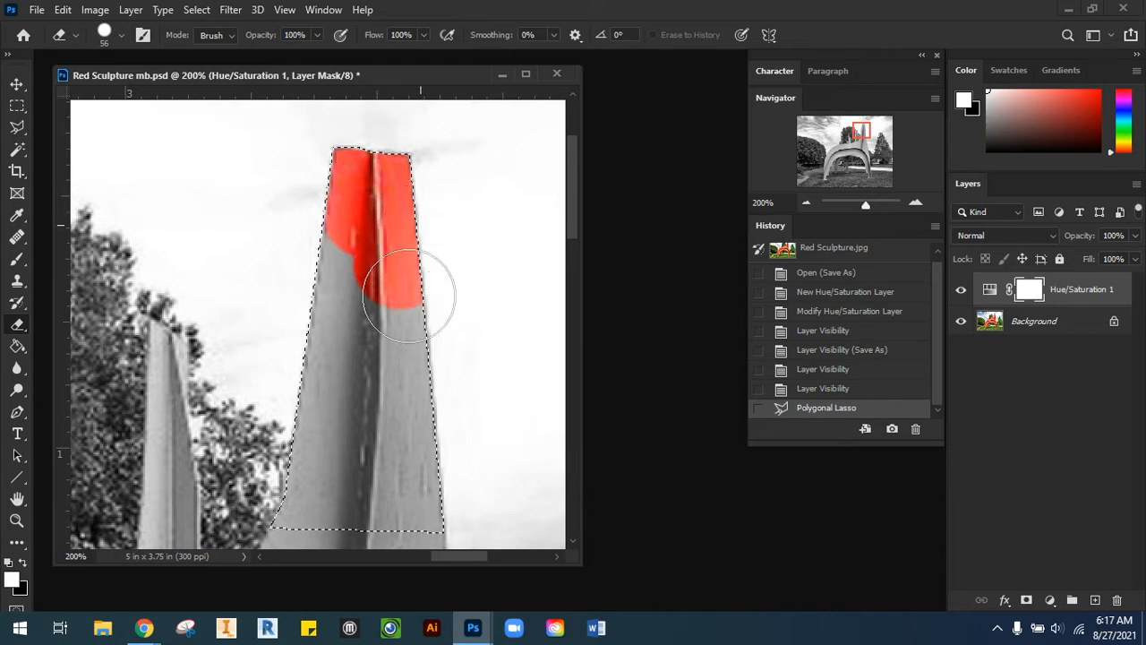
mouse_move(366, 252)
mouse_down()
mouse_move(361, 299)
mouse_move(333, 445)
mouse_up()
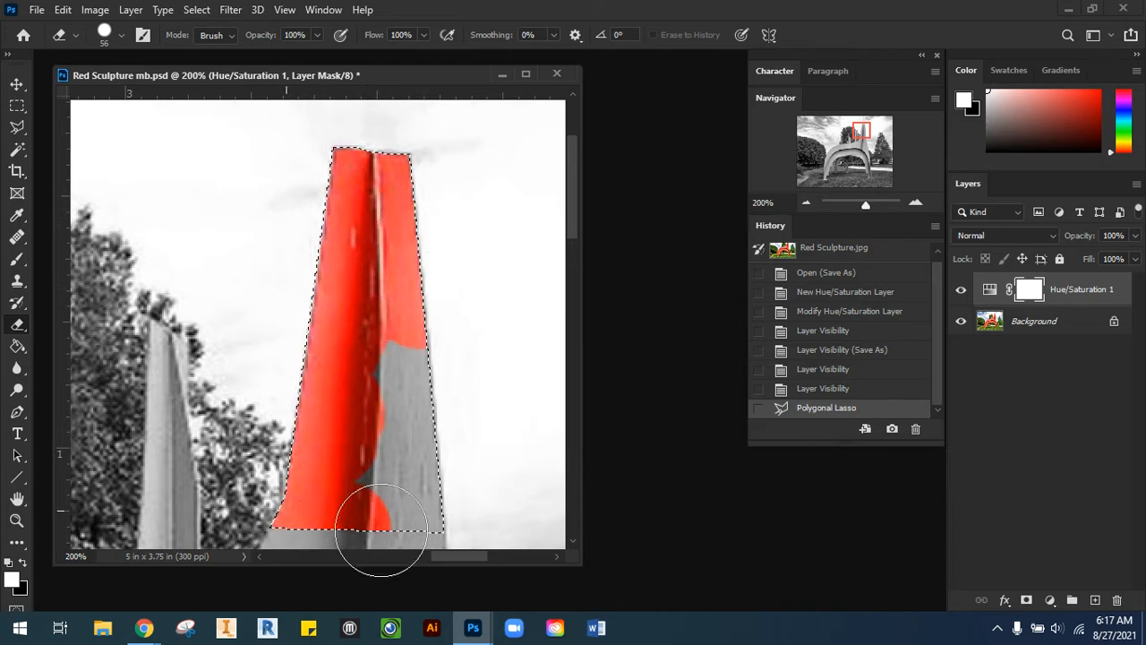
mouse_move(380, 530)
mouse_down()
mouse_move(474, 499)
mouse_move(433, 378)
mouse_move(443, 387)
mouse_move(423, 151)
mouse_move(375, 334)
mouse_move(343, 109)
mouse_move(392, 474)
mouse_up()
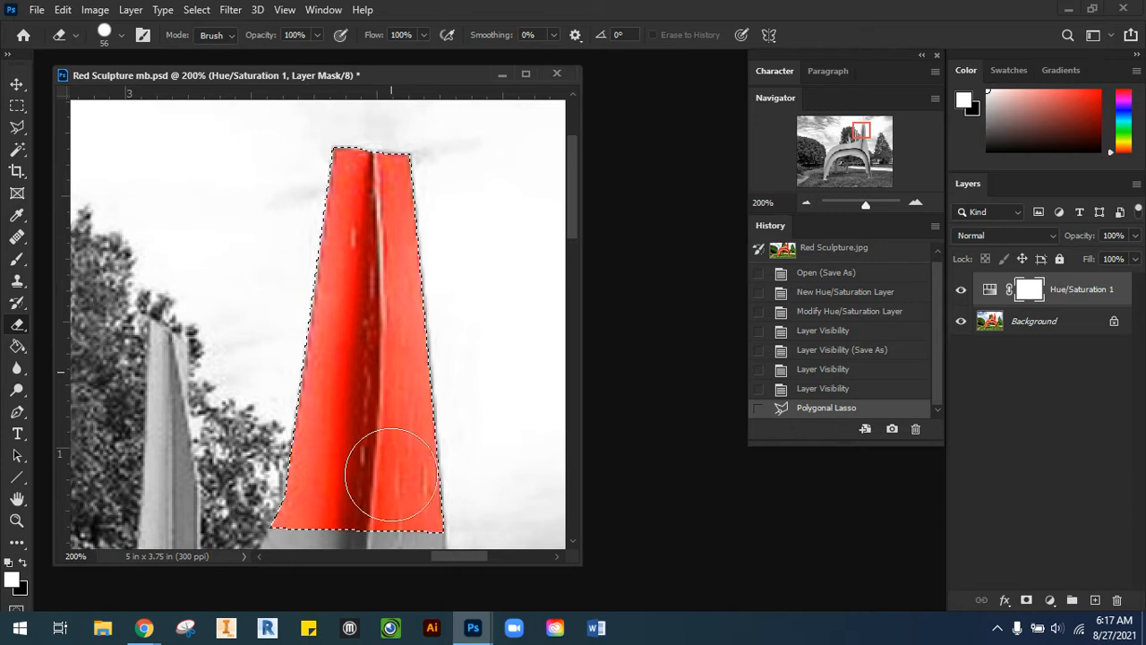
mouse_move(385, 391)
mouse_down()
mouse_move(348, 158)
mouse_move(349, 199)
mouse_up()
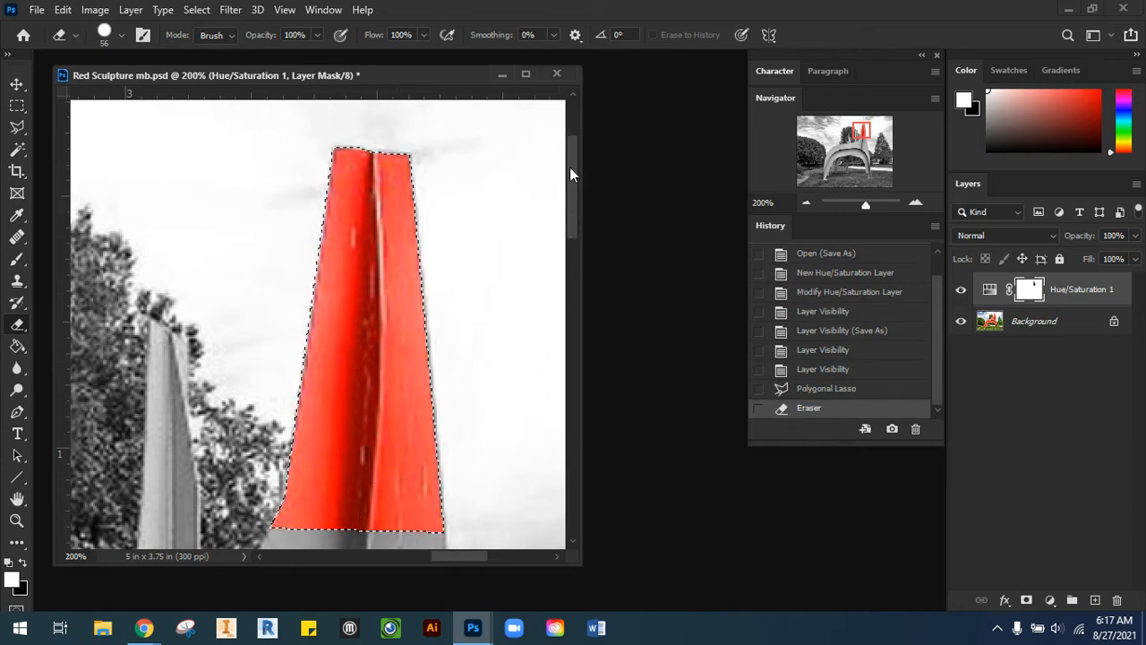
mouse_move(569, 167)
mouse_down()
mouse_move(573, 229)
mouse_move(581, 206)
mouse_up()
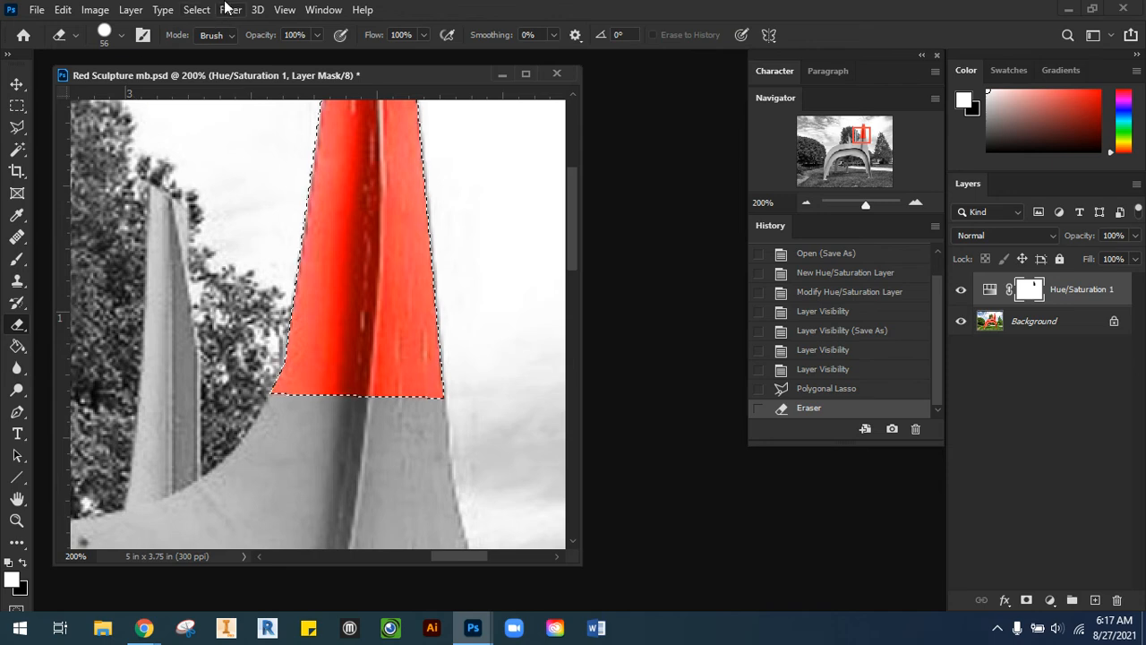
Deselect the recolored upper part of the tallest spire
click(189, 9)
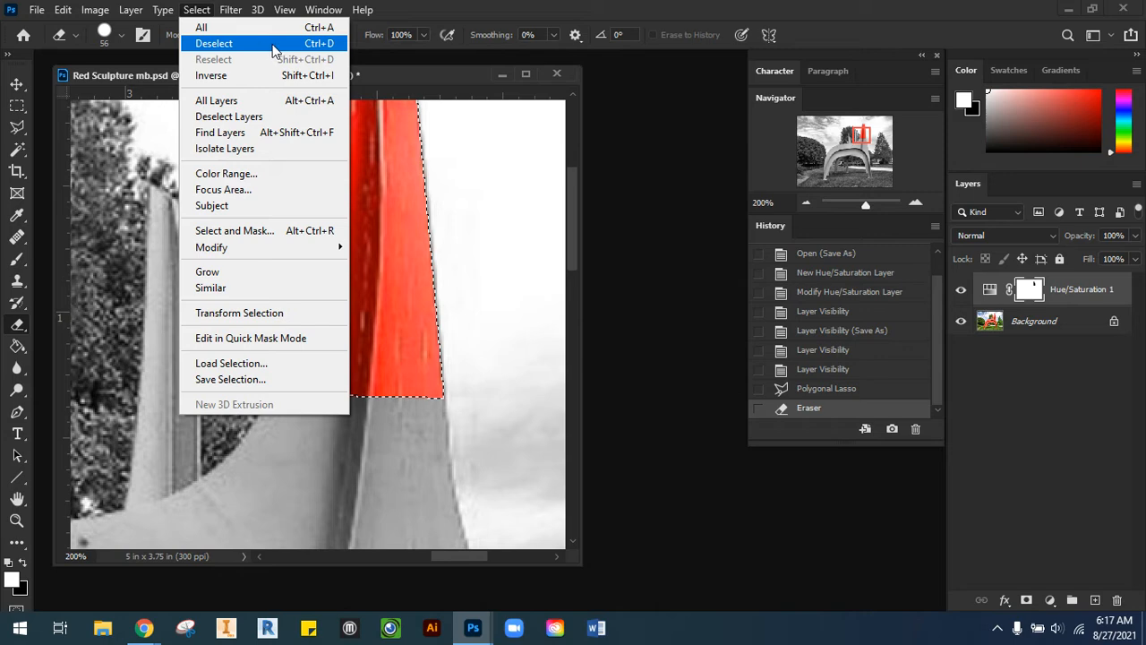
click(273, 49)
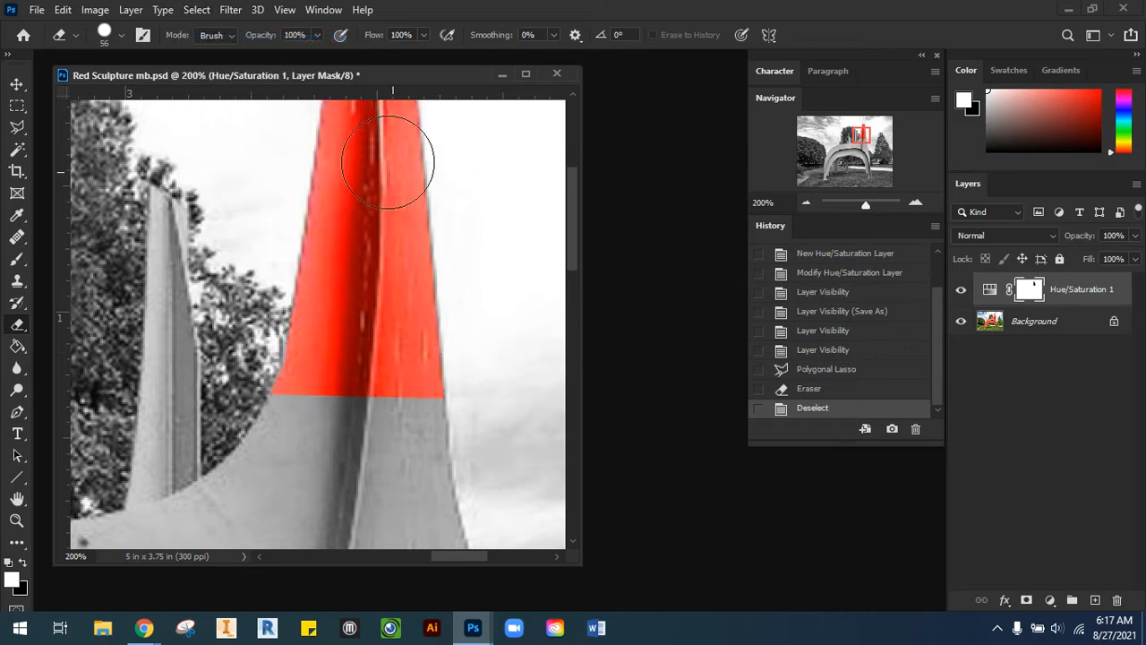
click(18, 128)
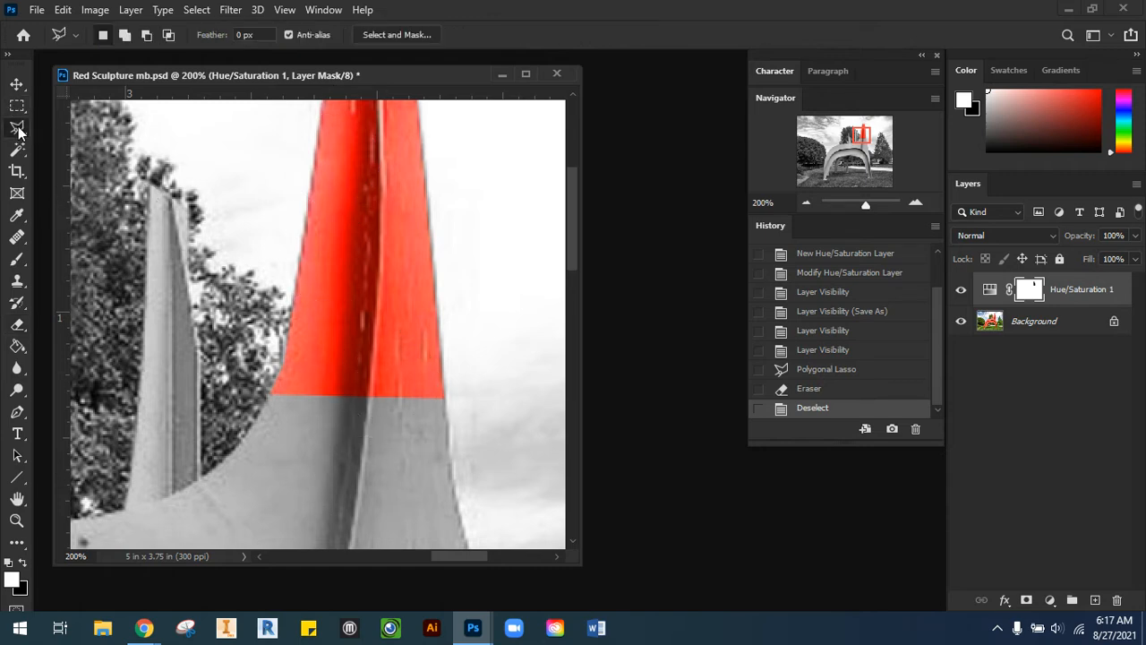
click(148, 187)
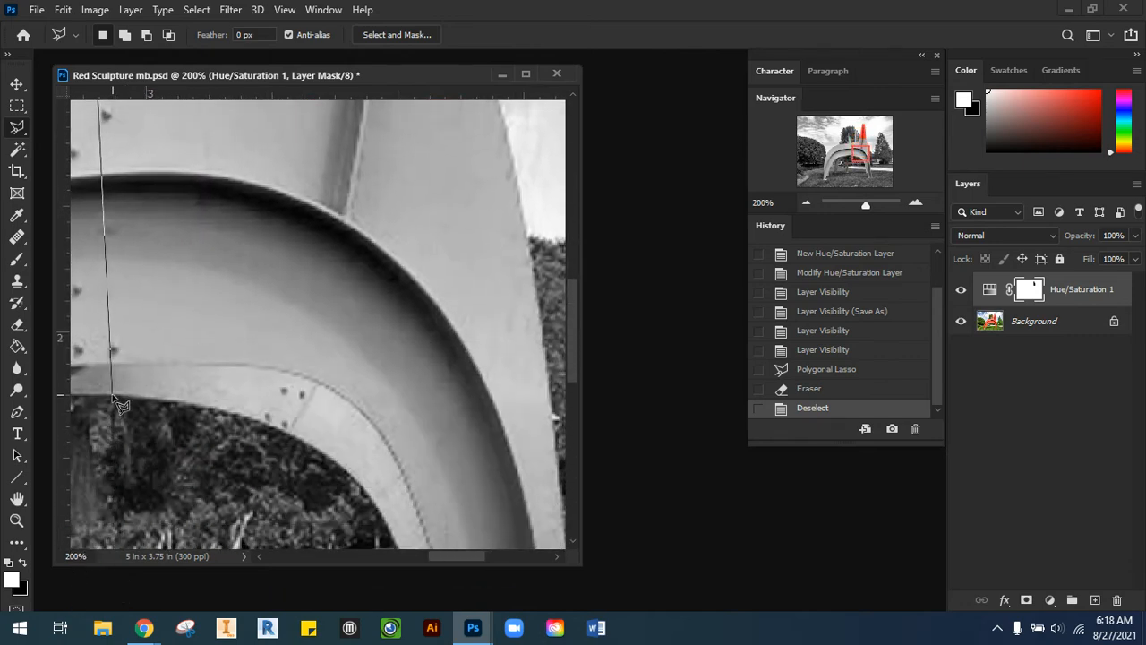
click(112, 394)
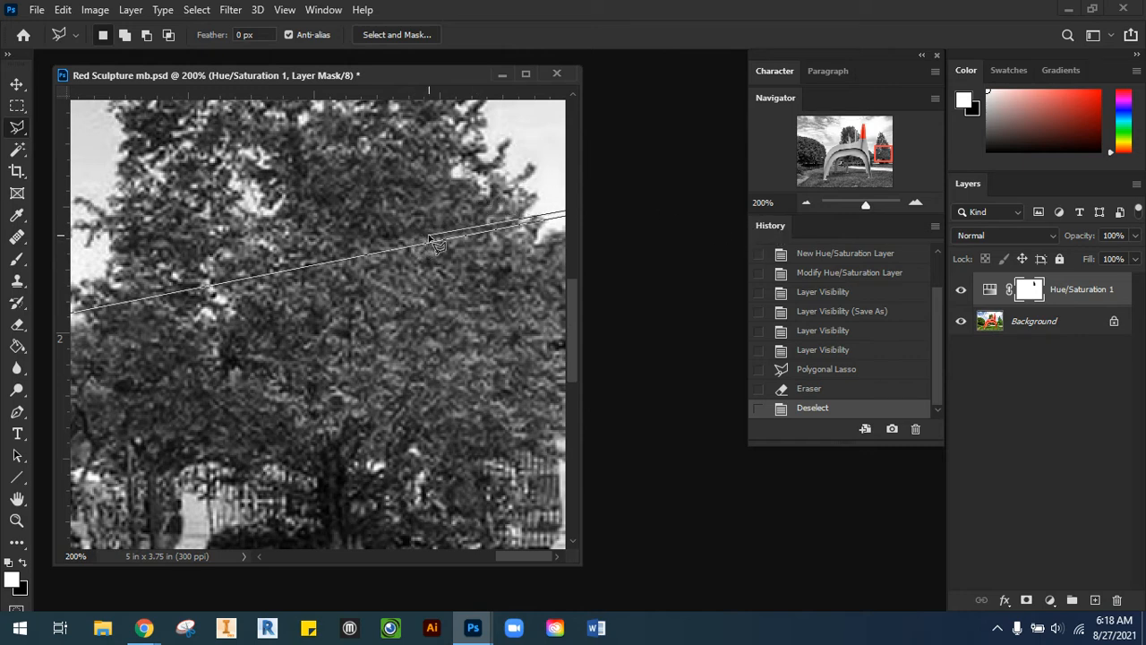
click(806, 203)
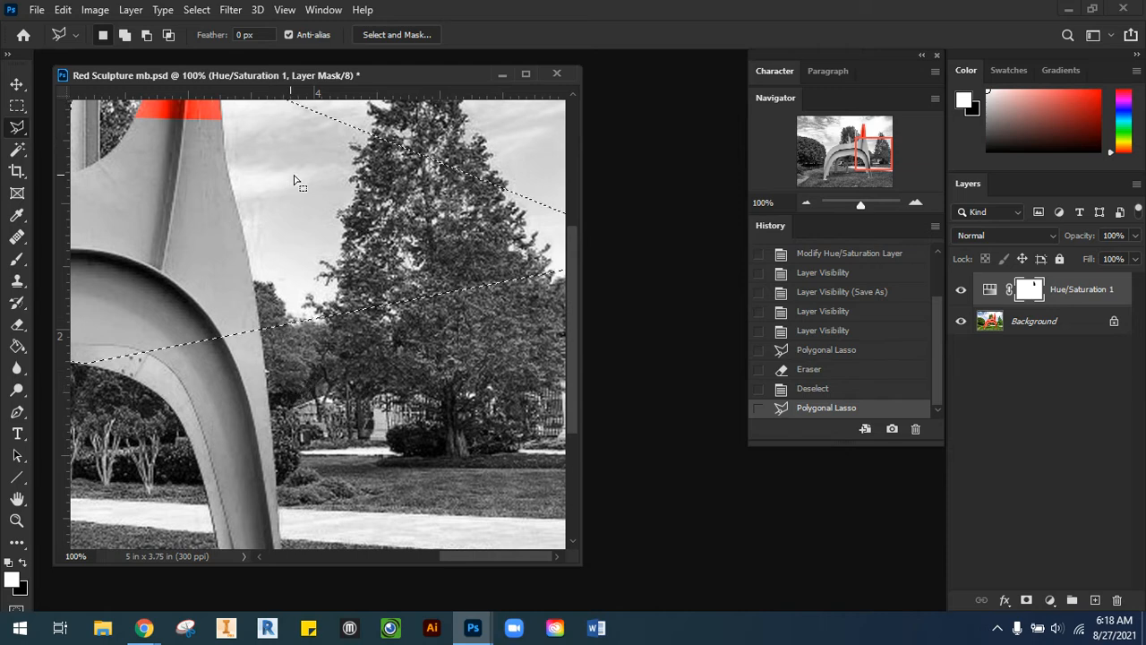
scroll(379, 227, up, 5)
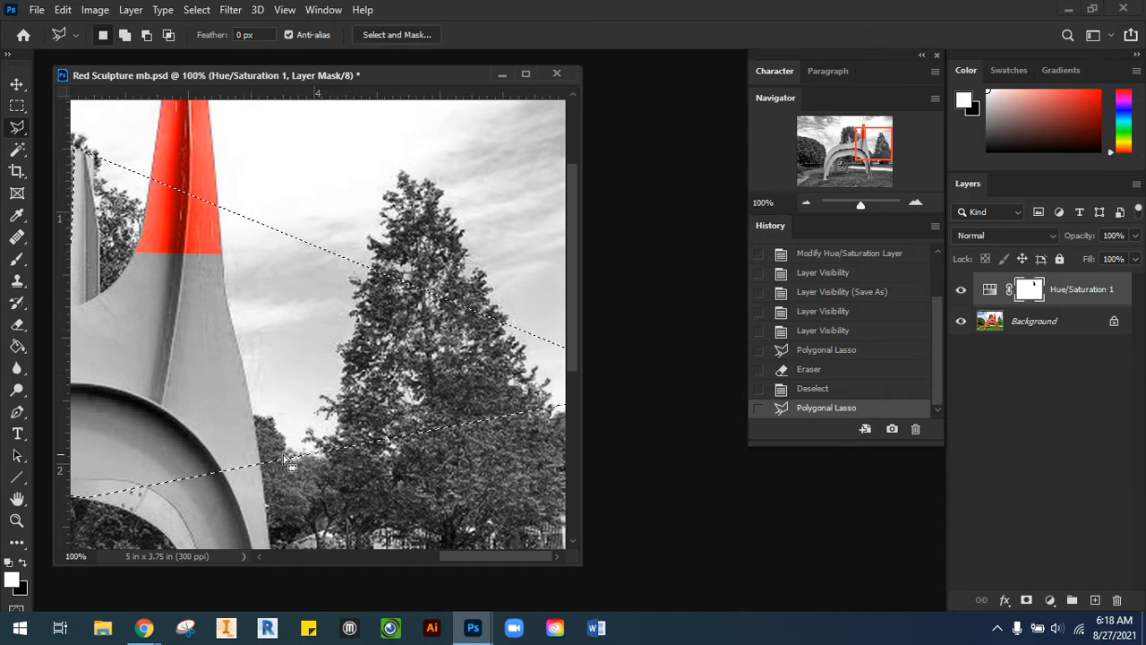
key(ctrl+d)
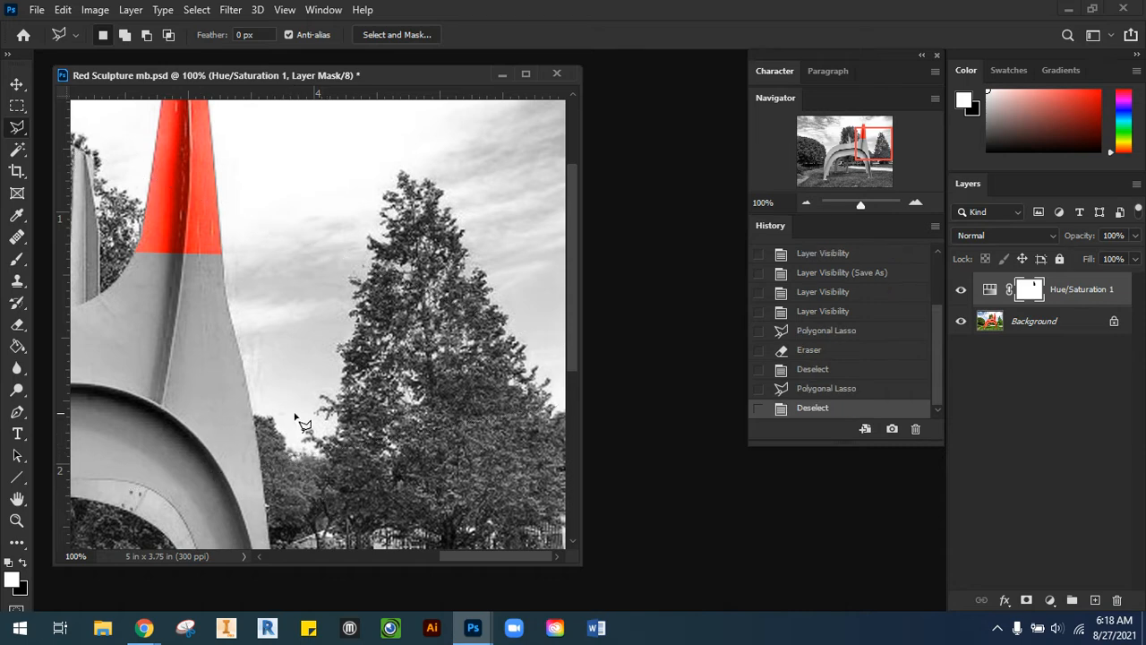
Select the two short spires, the tallest spire's gray base and the right part of the arch with the Polygonal Lasso
drag(878, 142, 863, 143)
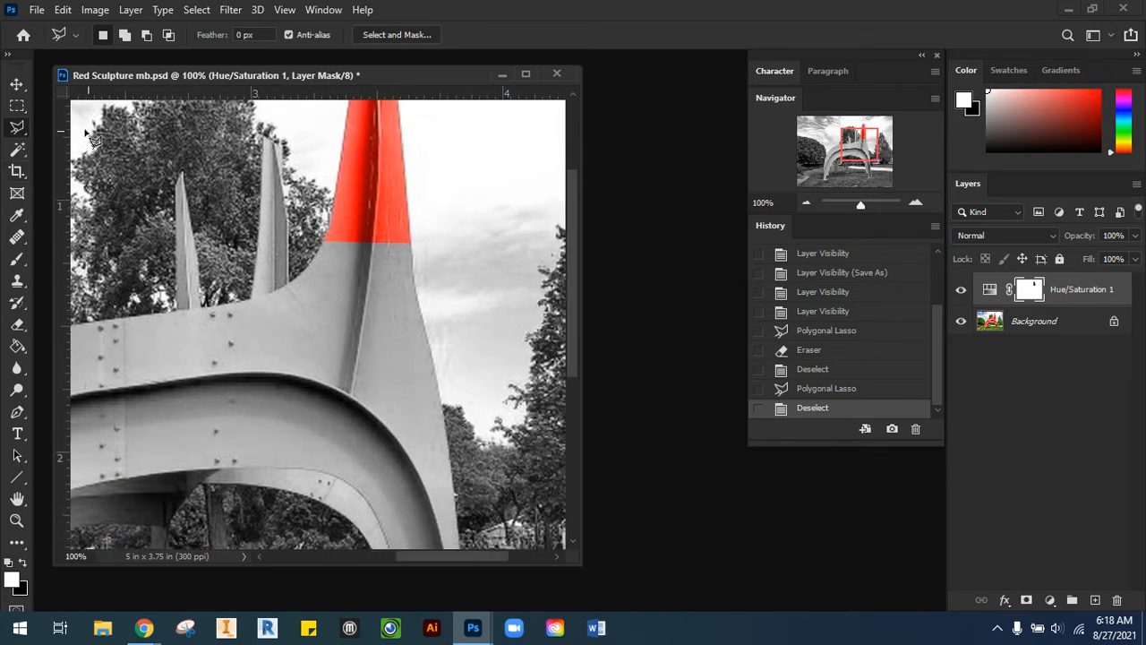
click(182, 174)
click(186, 496)
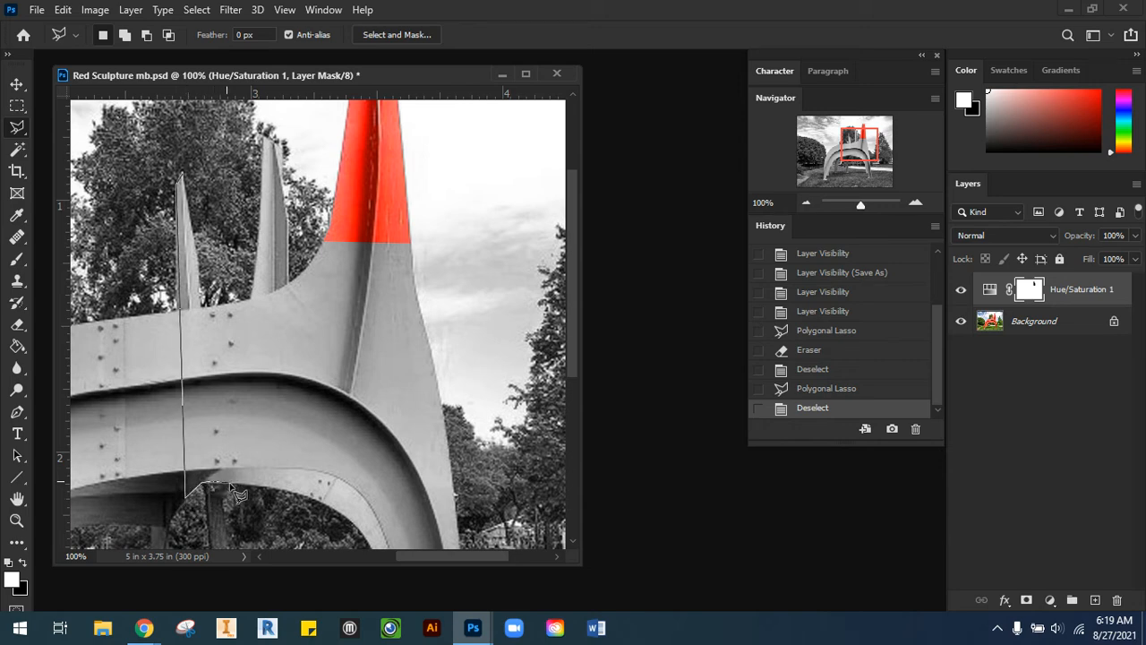
click(231, 485)
click(285, 488)
click(326, 504)
click(344, 514)
click(369, 542)
click(458, 535)
click(445, 408)
click(427, 331)
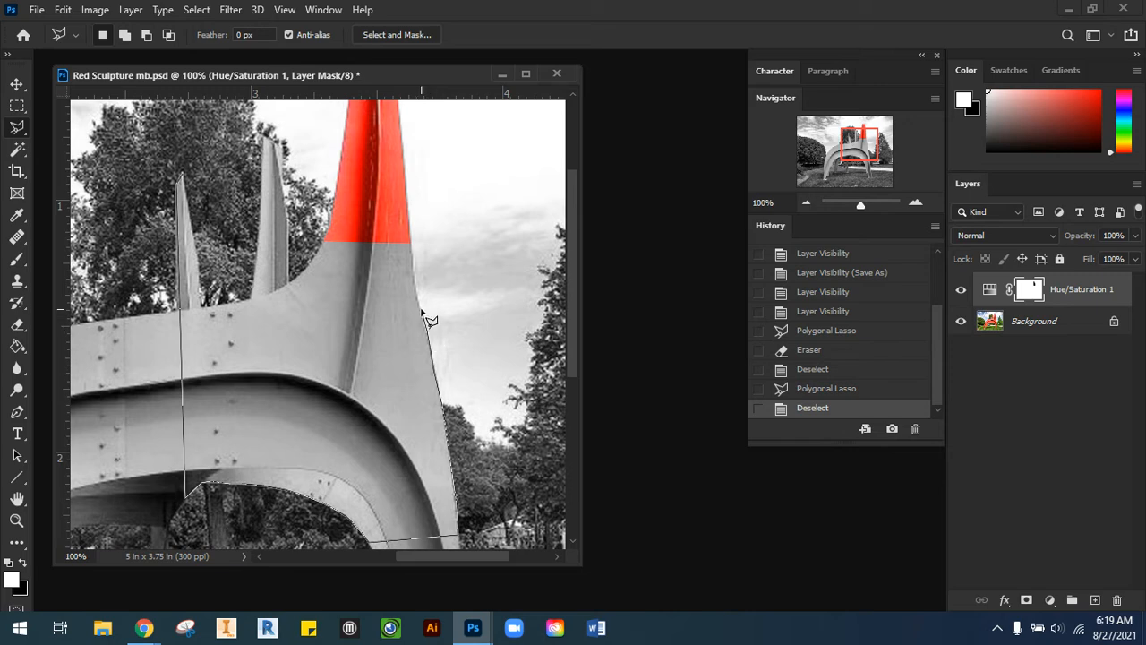
click(418, 308)
click(414, 286)
click(412, 242)
click(283, 149)
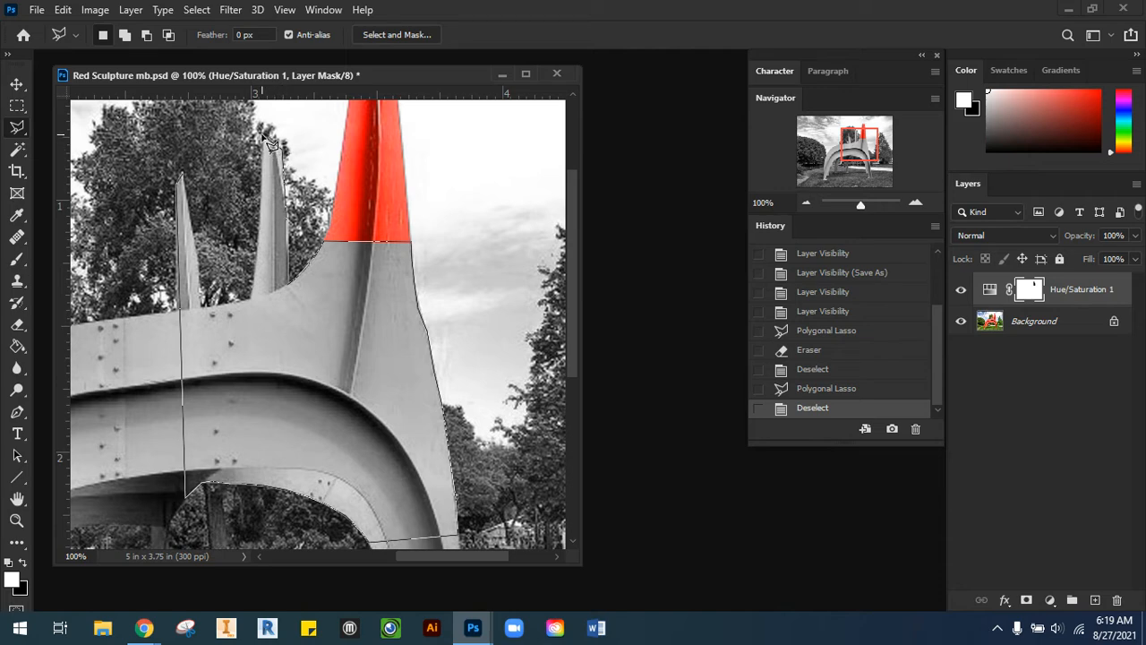
click(263, 135)
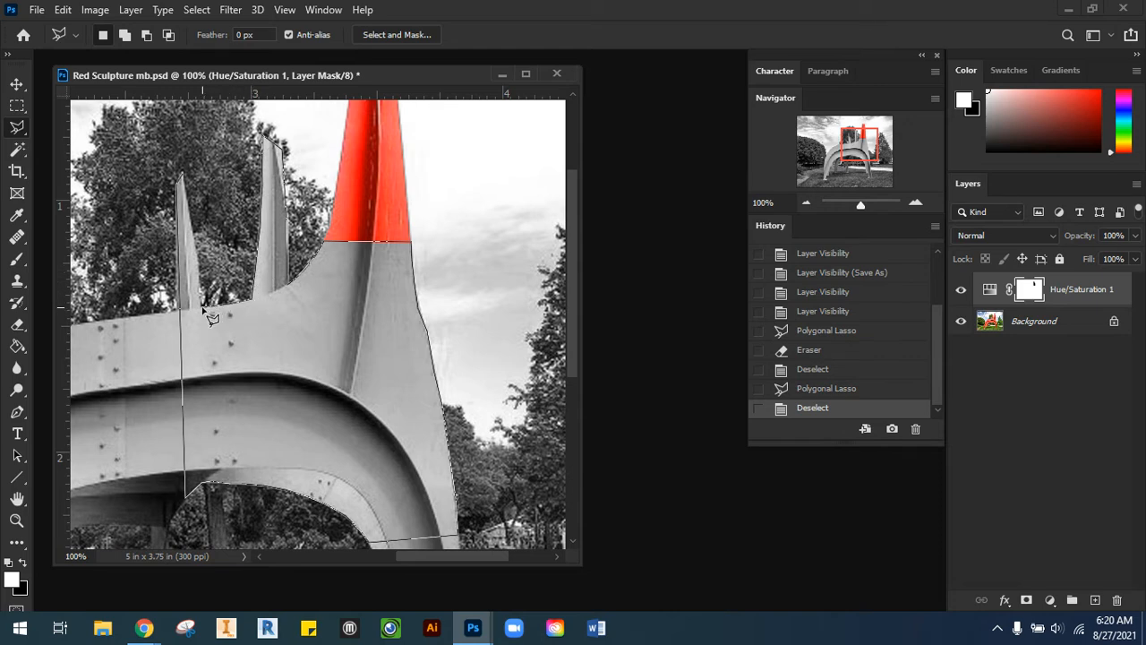
click(187, 179)
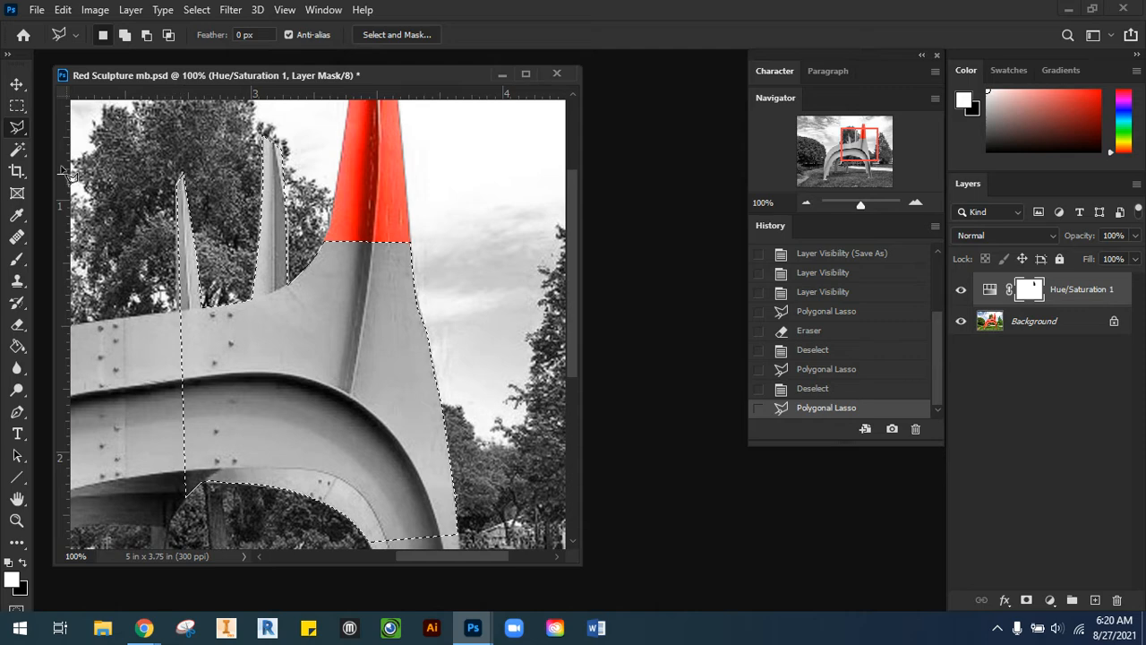
Fill the selected area of the Hue/Saturation mask with Black in Normal mode at 100% opacity, and deselect it
click(62, 9)
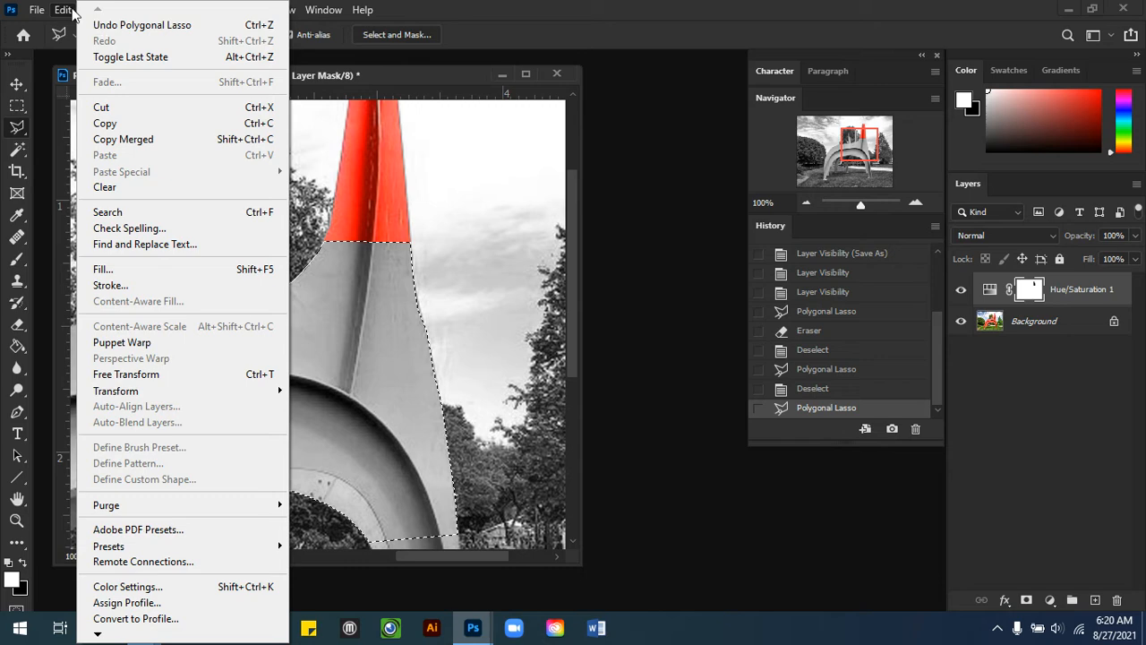
click(164, 271)
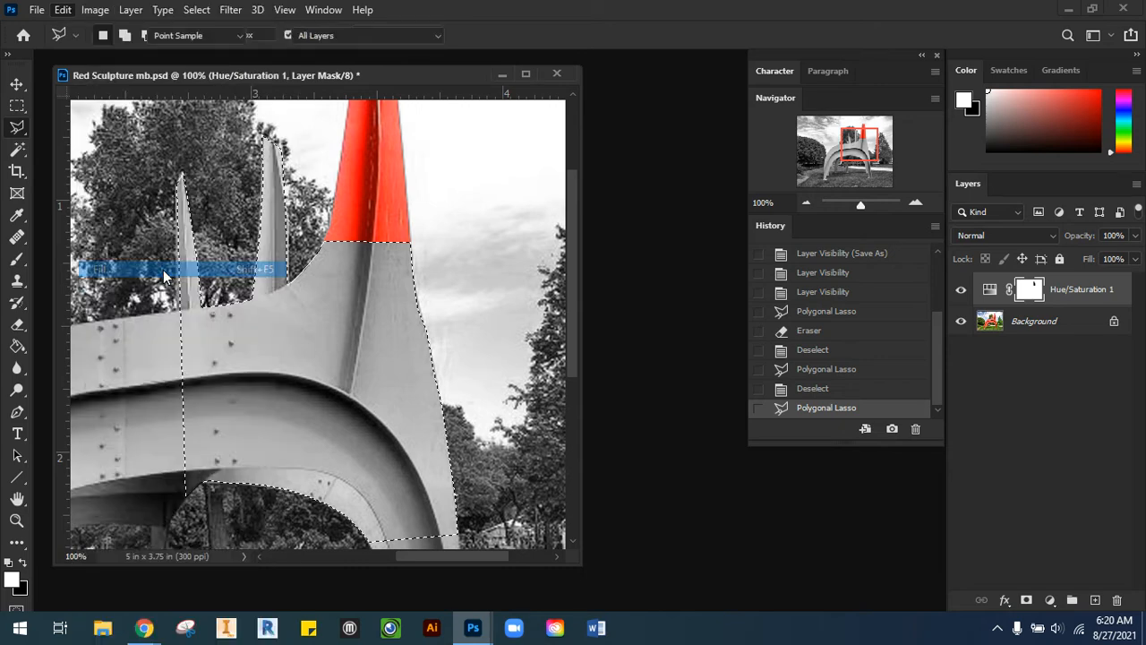
click(543, 145)
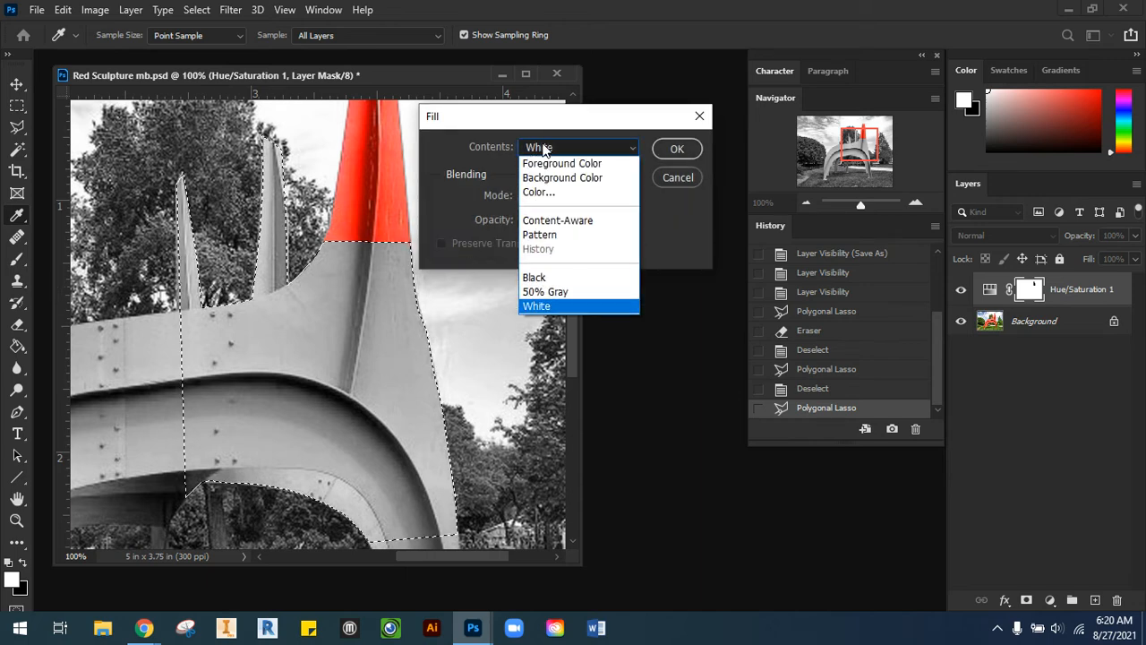
click(548, 280)
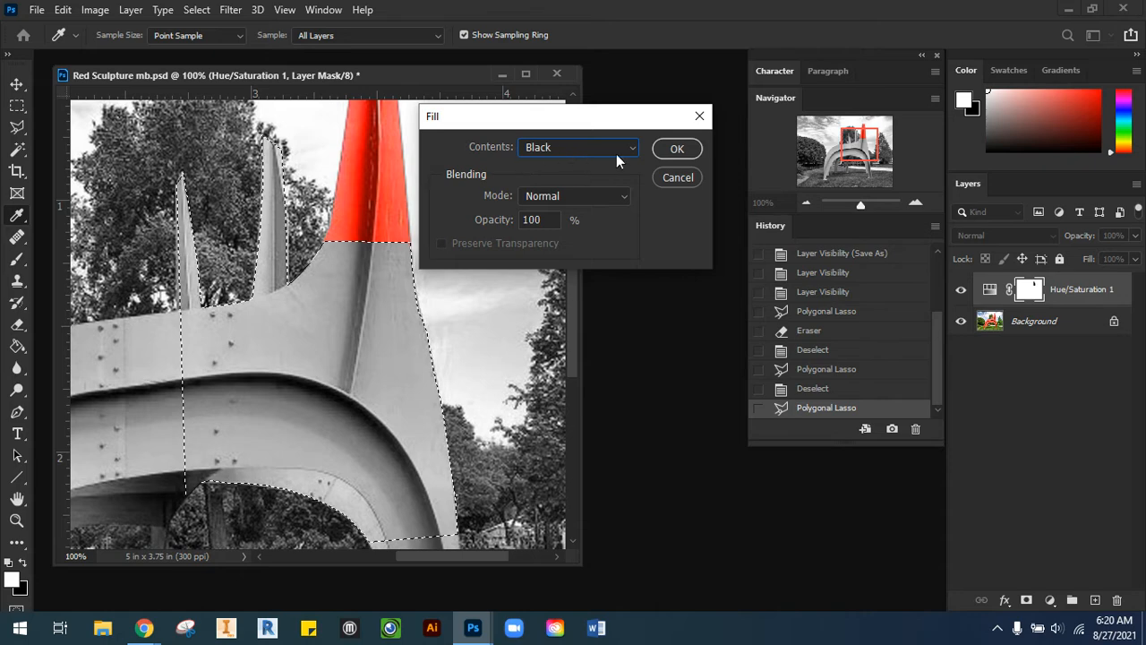
click(675, 149)
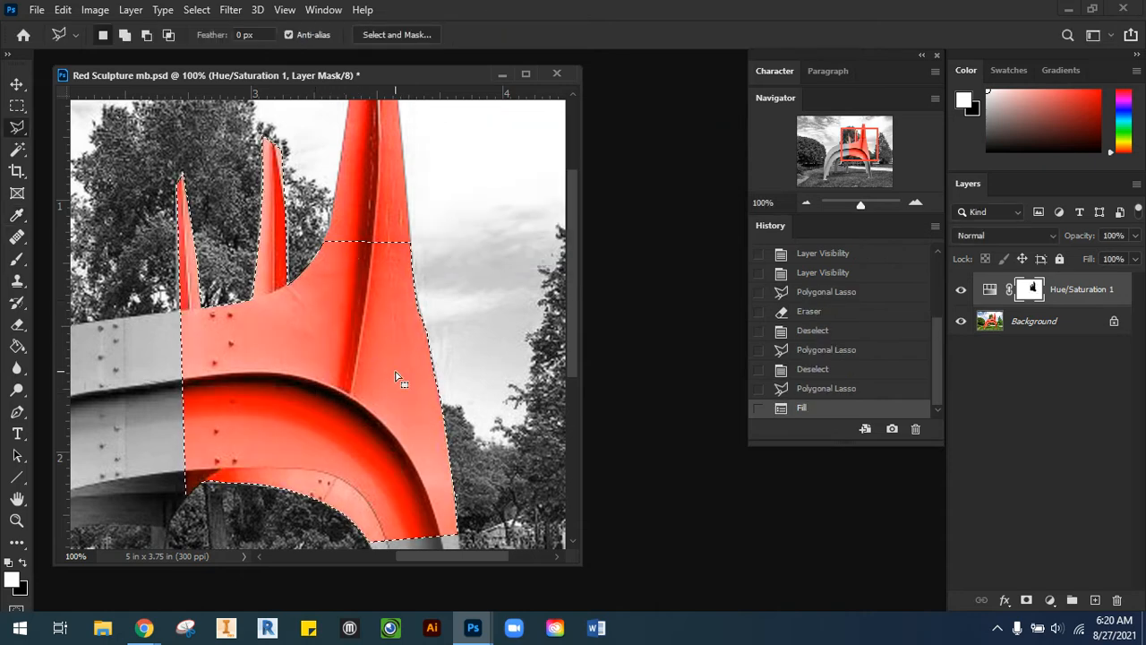
key(ctrl+d)
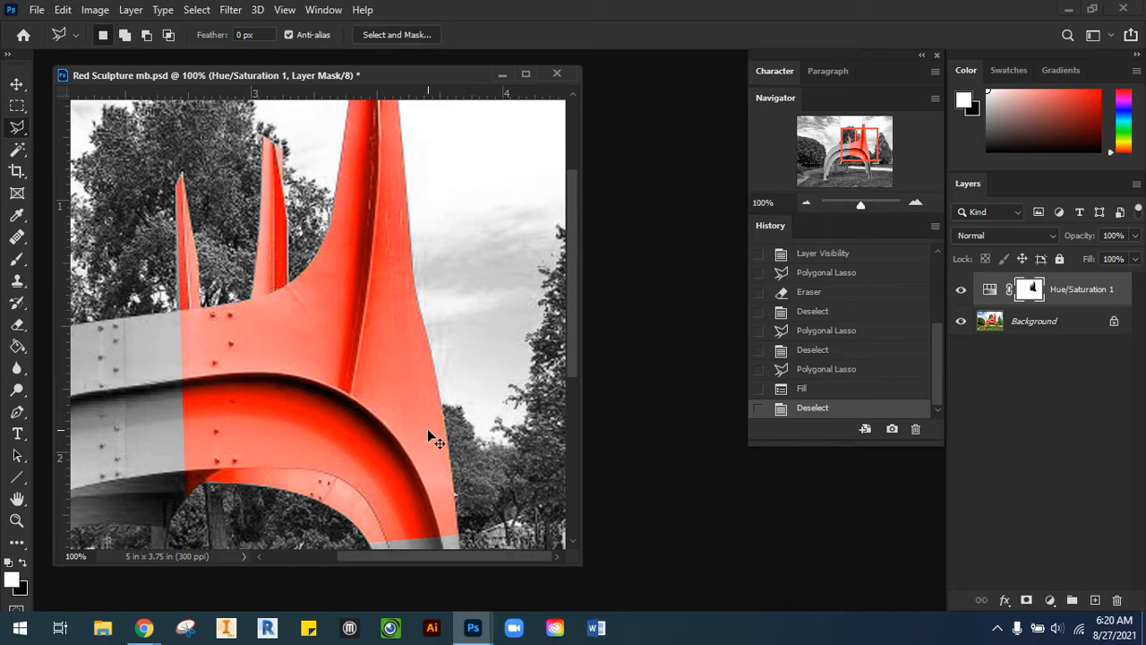
Select the gray left part of the arch freehand with the Lasso tool, overlapping the area that is already red
key(ctrl+0)
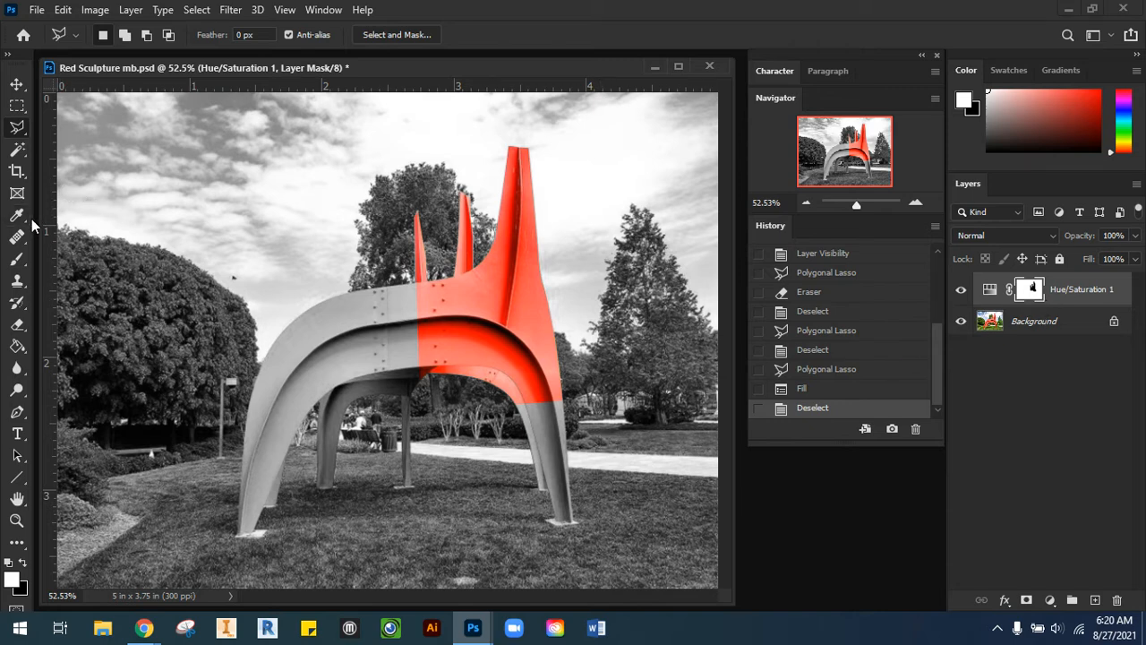
right_click(21, 134)
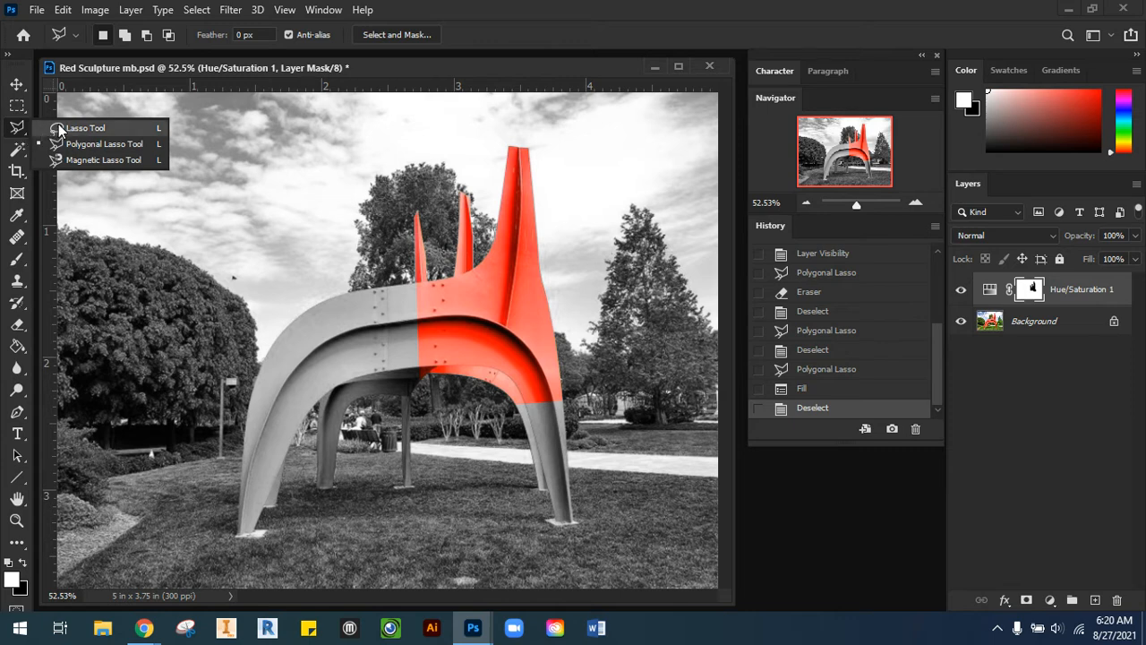
click(59, 131)
mouse_move(421, 286)
mouse_down()
mouse_move(312, 310)
mouse_move(289, 336)
mouse_move(273, 417)
mouse_move(291, 419)
mouse_move(330, 389)
mouse_move(398, 390)
mouse_move(450, 354)
mouse_up()
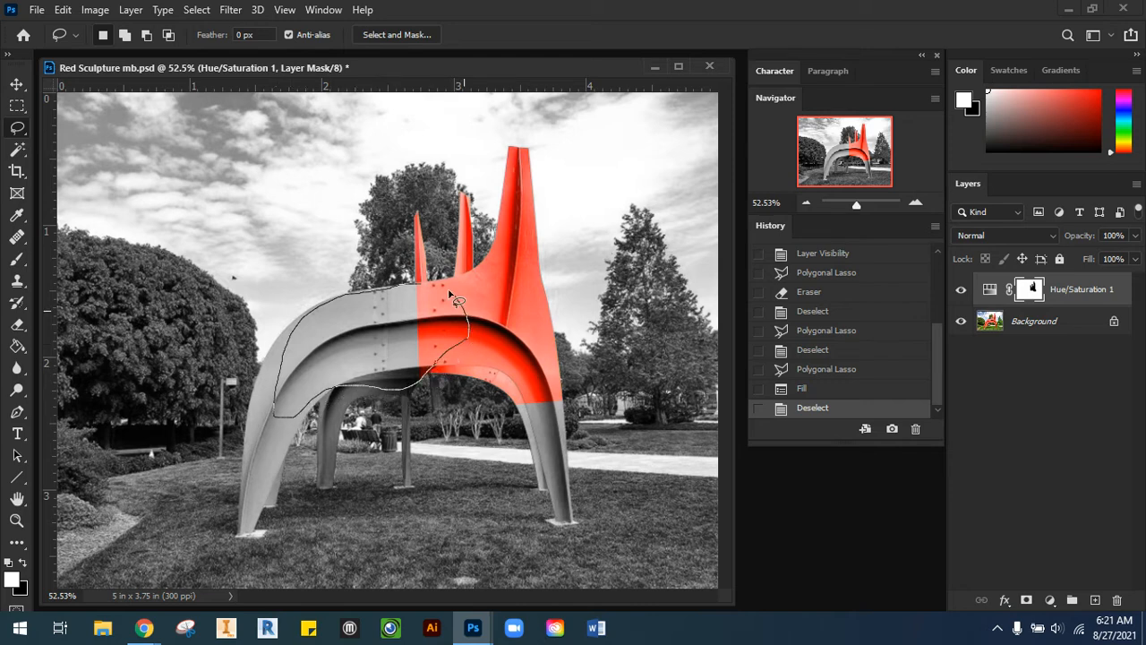
drag(457, 302, 419, 286)
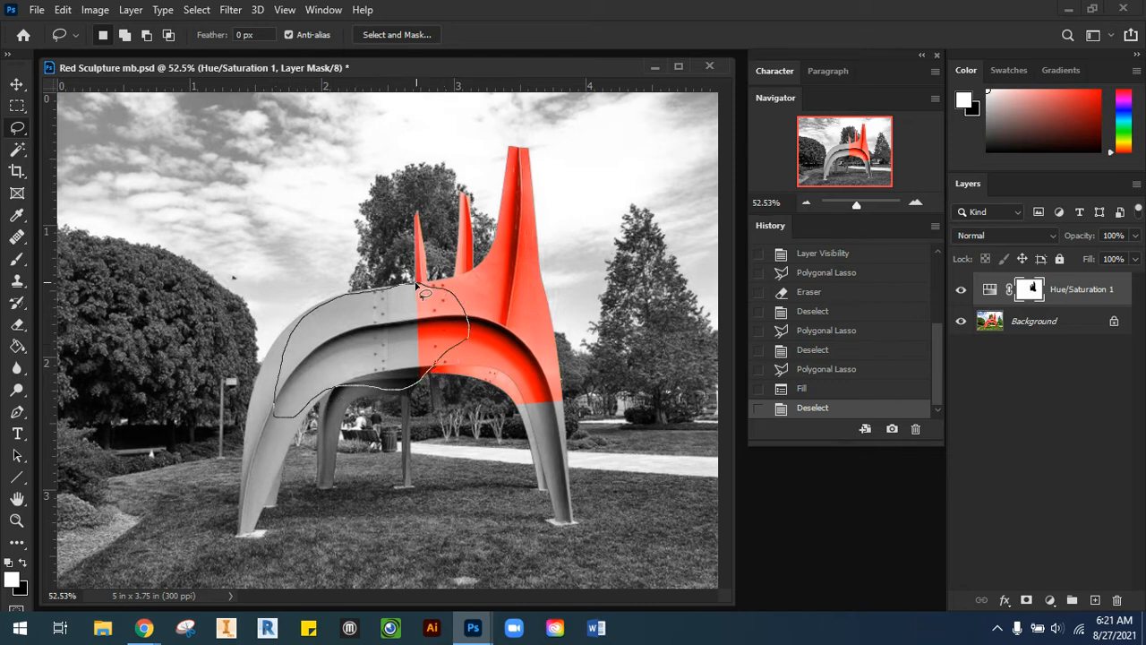
Paint the mask black inside the arch selection with the Brush tool to restore the red color, and deselect the area
click(23, 568)
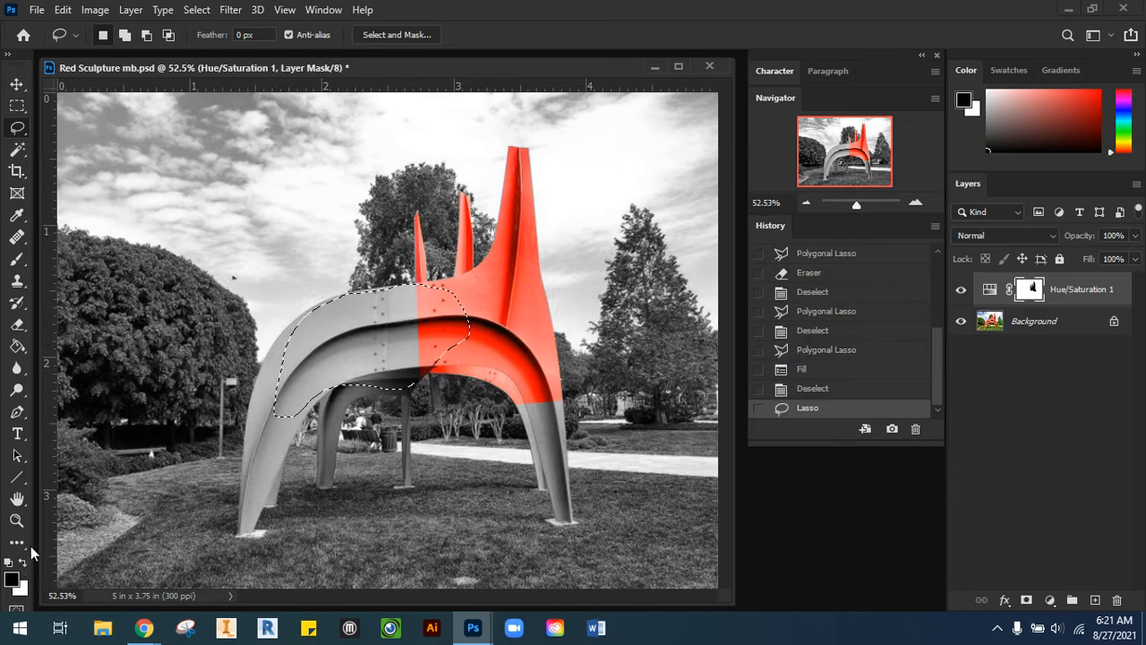
click(18, 260)
mouse_move(380, 333)
mouse_down()
mouse_move(296, 363)
mouse_move(408, 304)
mouse_move(291, 288)
mouse_move(469, 312)
mouse_move(331, 339)
mouse_move(436, 289)
mouse_up()
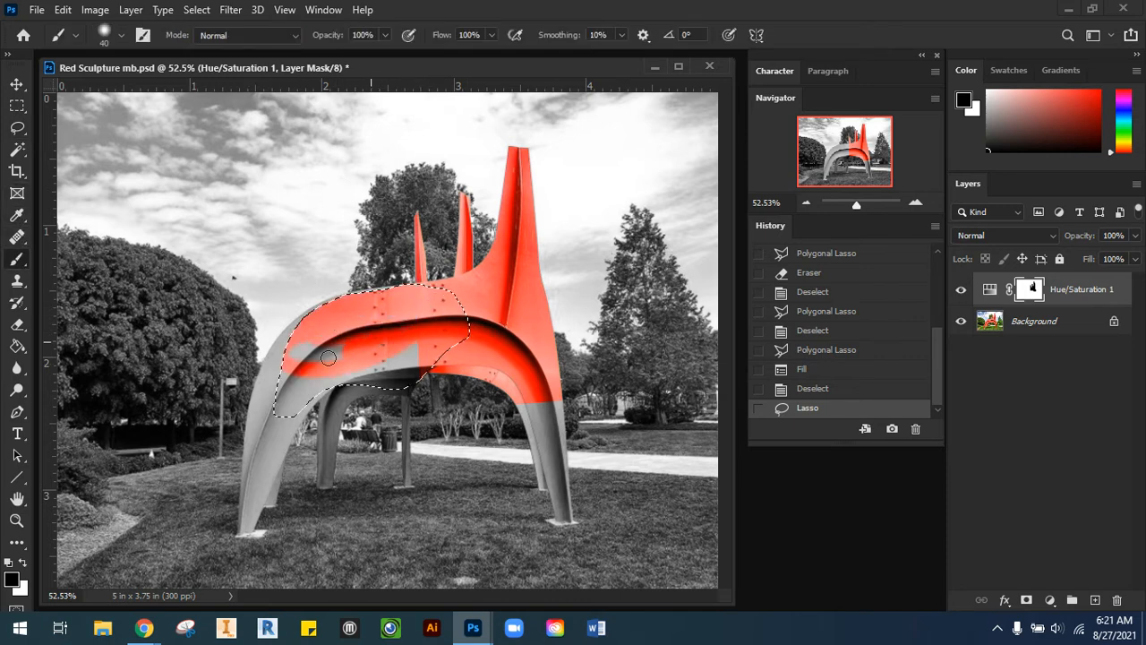
mouse_move(328, 357)
mouse_down()
mouse_move(298, 442)
mouse_move(291, 331)
mouse_move(336, 307)
mouse_move(322, 360)
mouse_move(302, 318)
mouse_move(309, 344)
mouse_move(380, 376)
mouse_move(328, 387)
mouse_move(389, 367)
mouse_move(401, 378)
mouse_move(396, 351)
mouse_up()
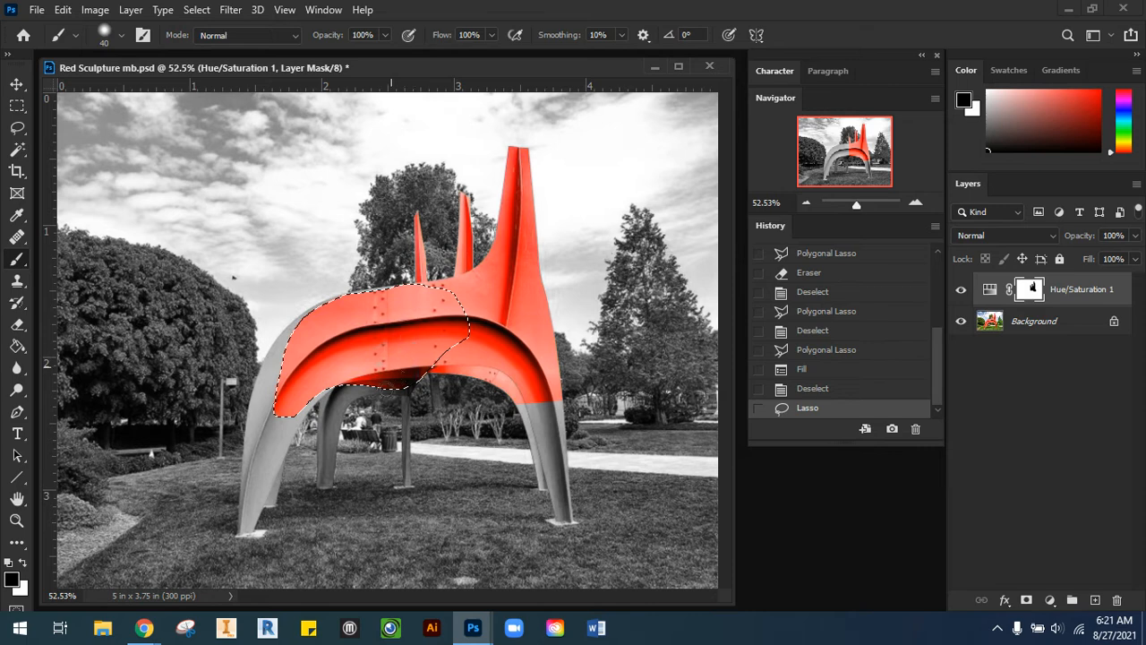
drag(480, 379, 502, 378)
mouse_move(457, 304)
mouse_down()
mouse_move(445, 289)
mouse_move(372, 280)
mouse_up()
key(ctrl+d)
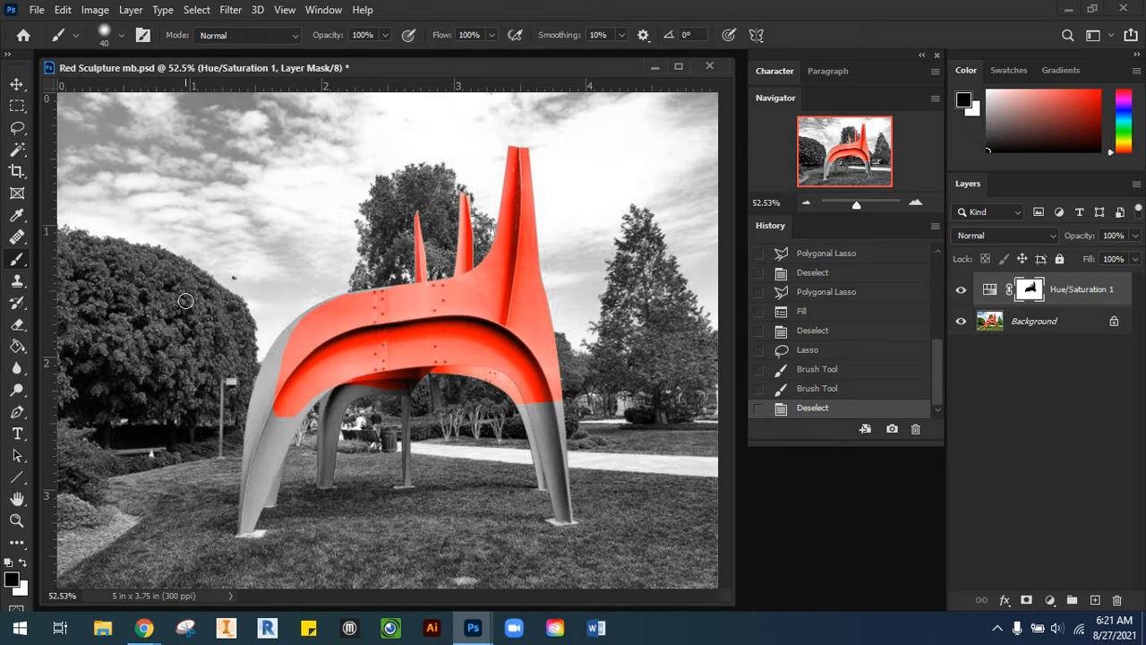
Select the front left leg, the rear legs below the arch and the arch's lower left part with the Magnetic Lasso
click(16, 130)
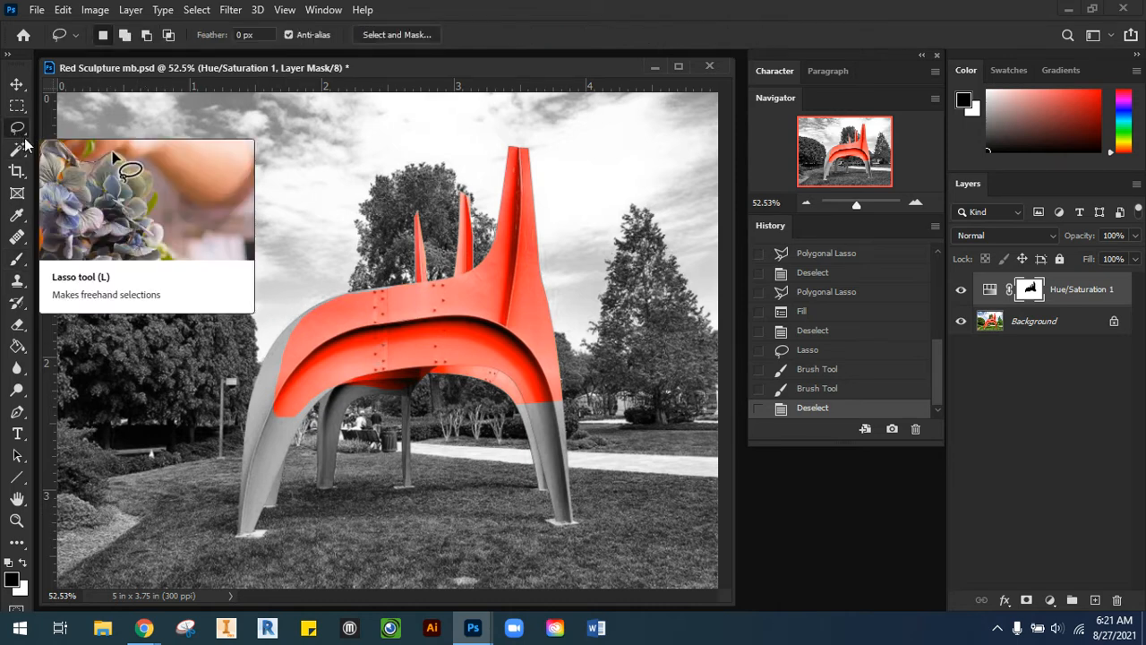
right_click(17, 135)
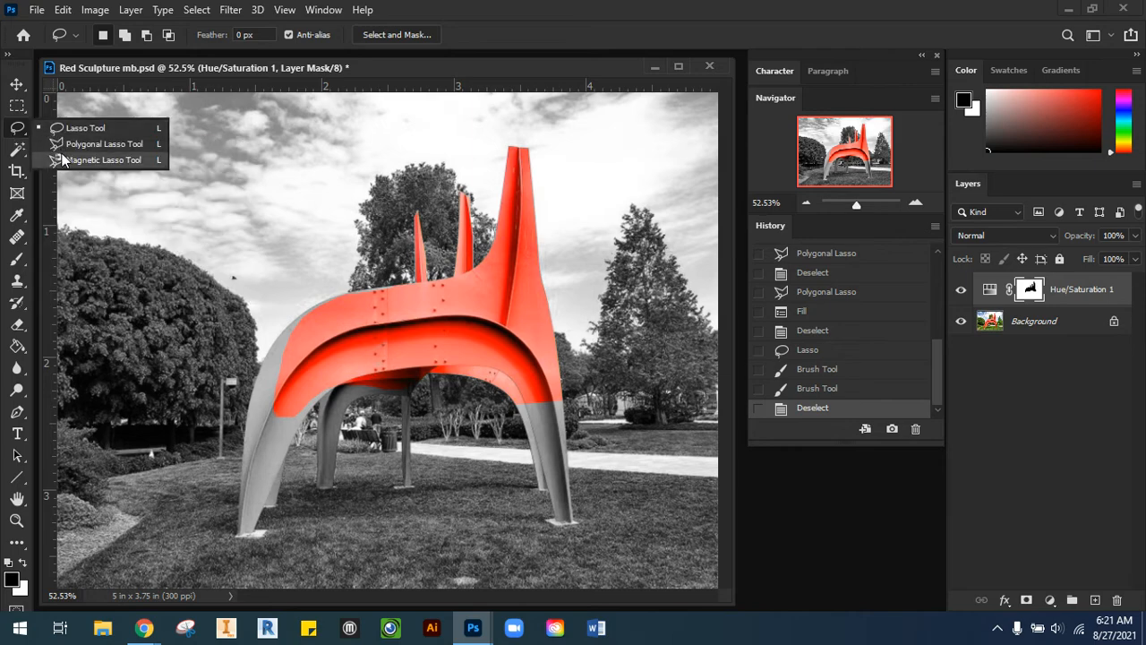
click(90, 159)
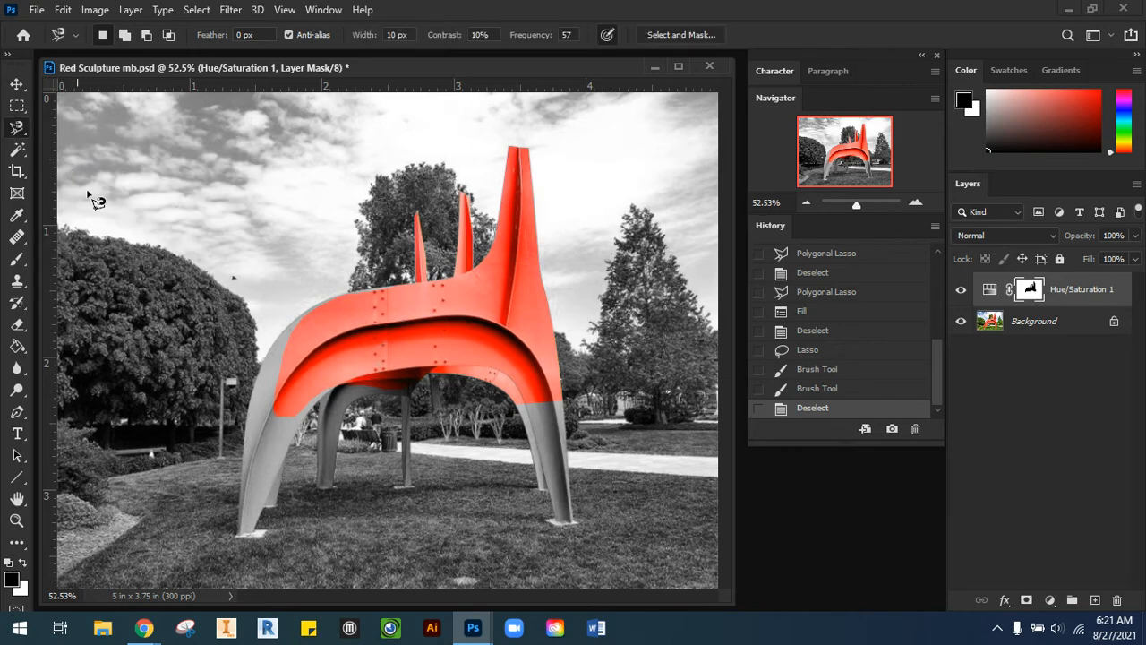
click(914, 204)
click(914, 203)
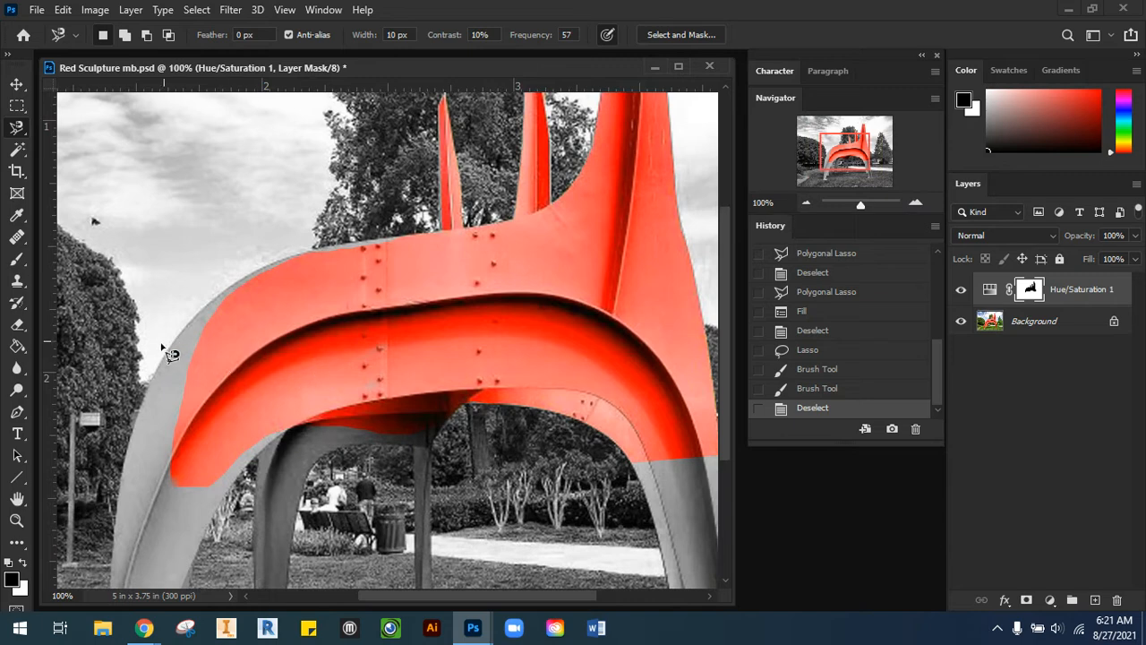
scroll(164, 351, down, 5)
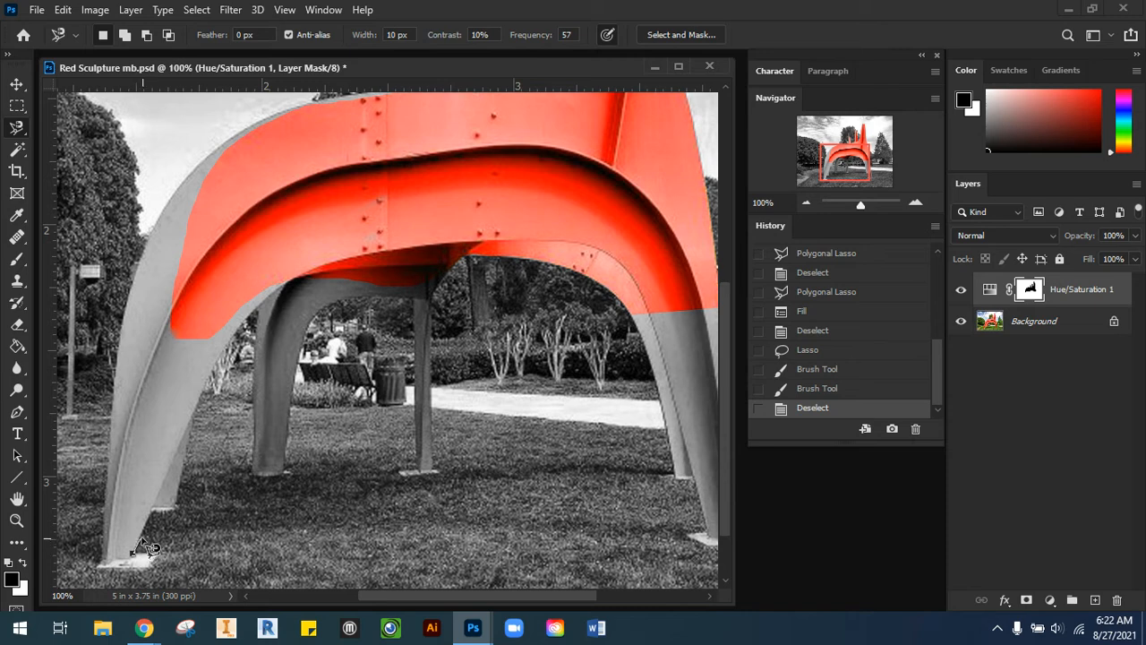
click(134, 552)
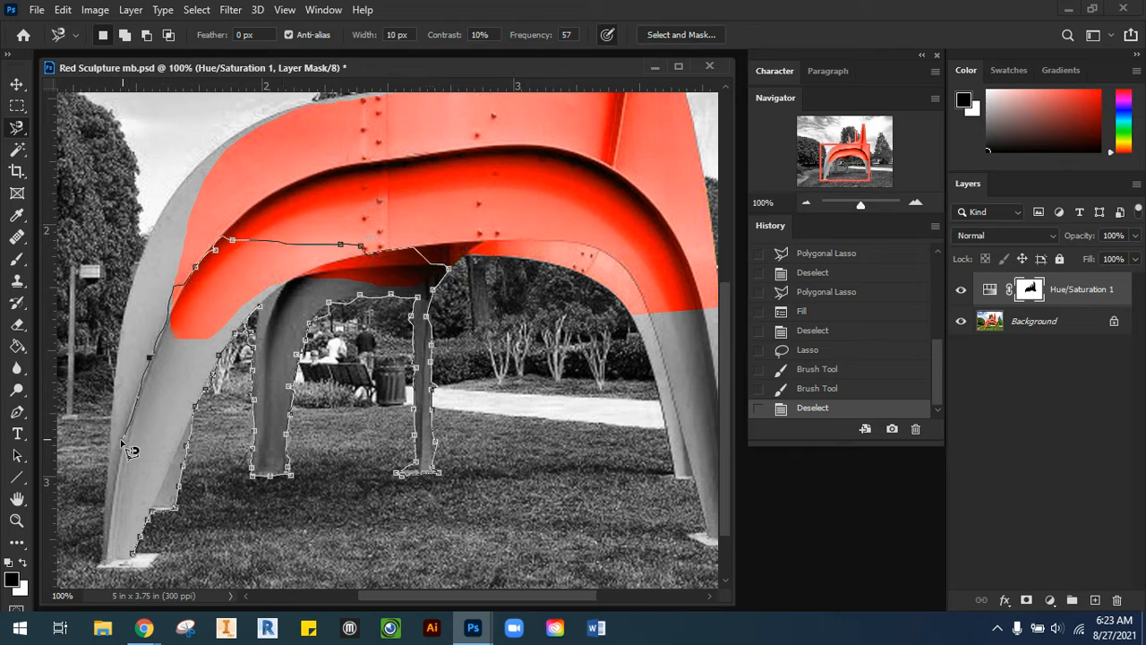
click(141, 560)
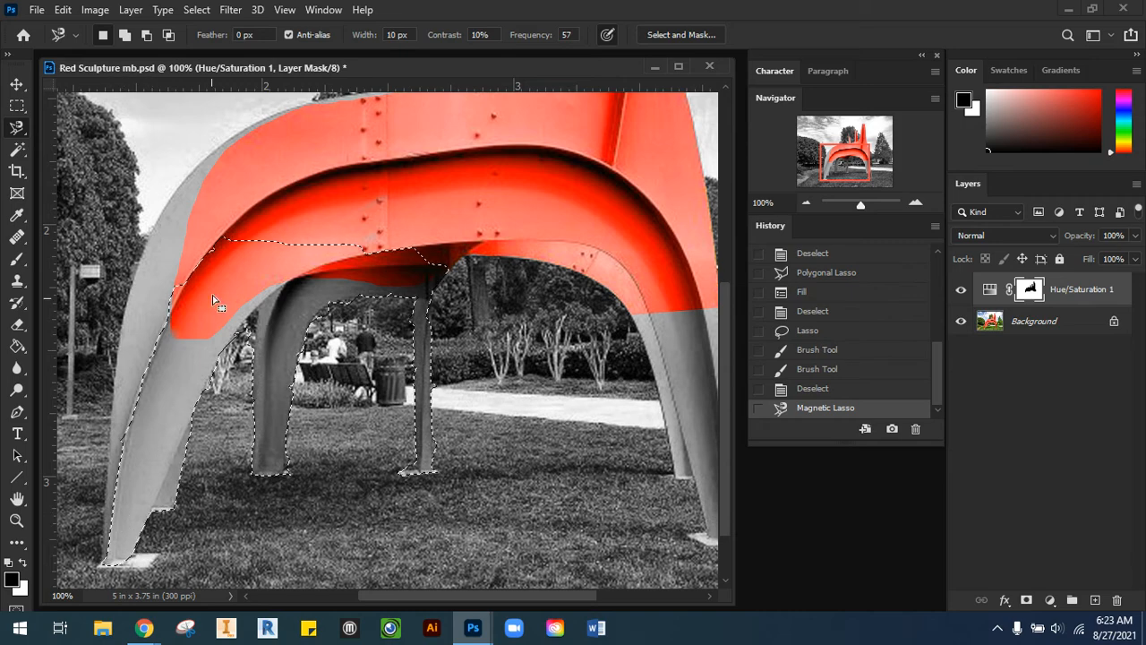
Fill the selected legs and lower arch on the Hue/Saturation mask with black to restore their red color, and deselect the area
click(63, 9)
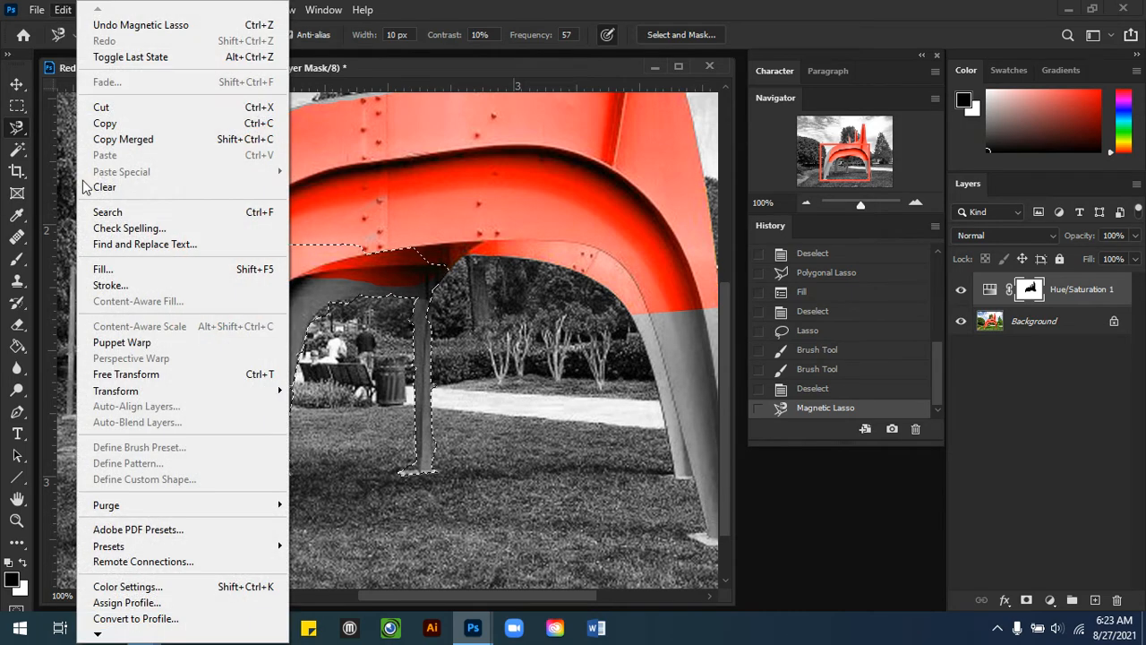
click(117, 269)
click(673, 149)
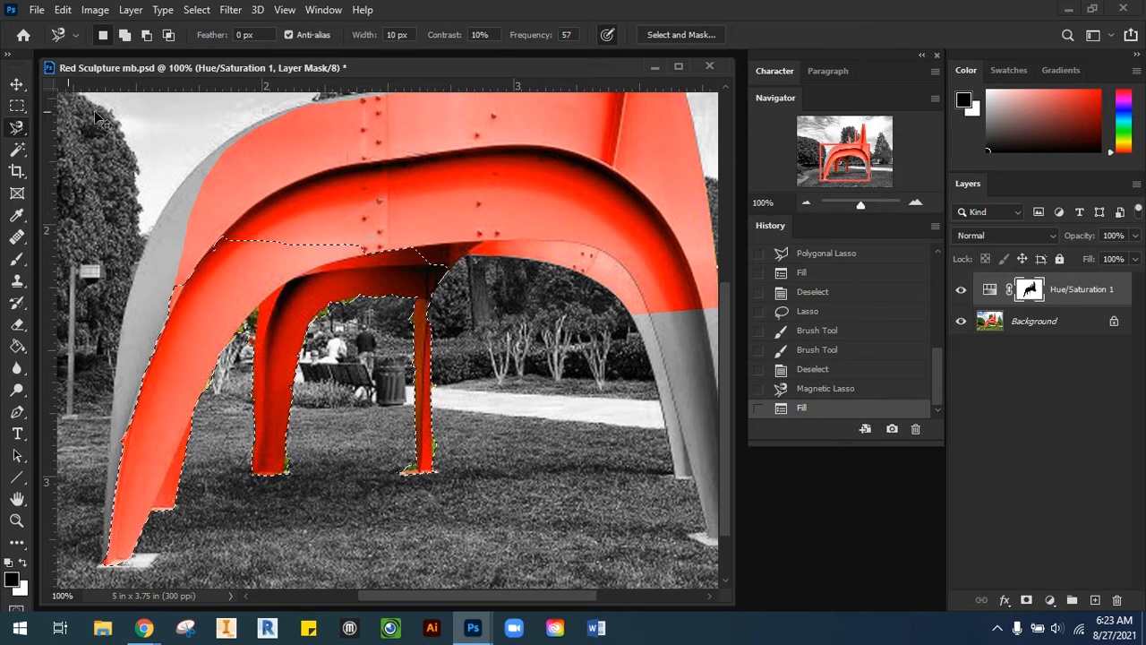
key(ctrl+d)
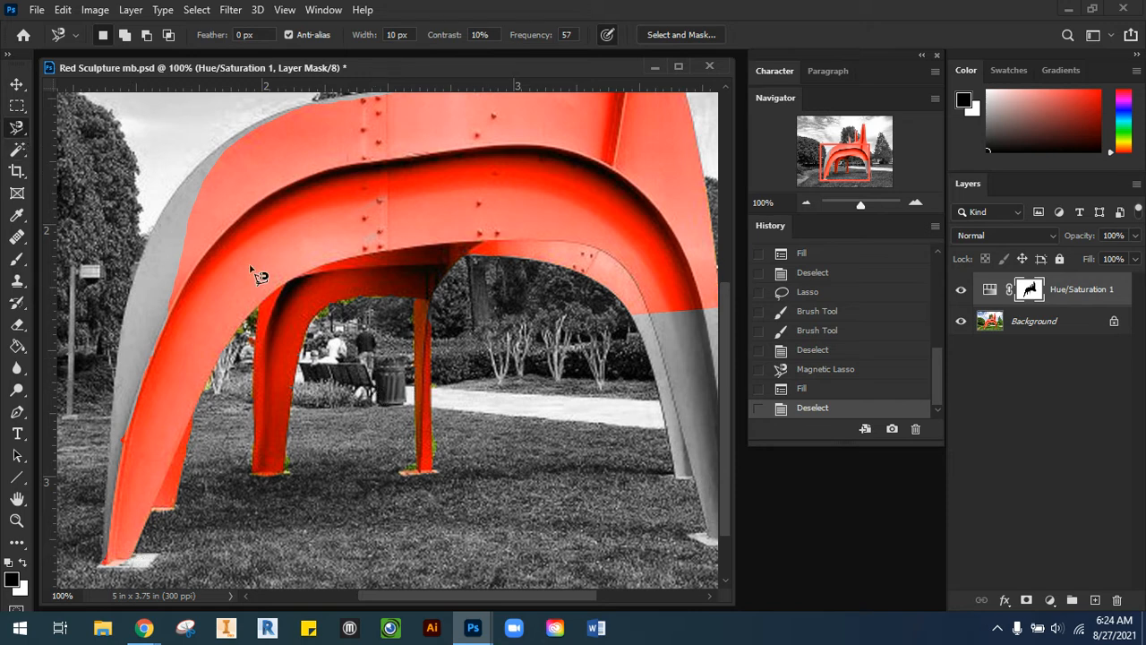
Select a small strip of background just below the rear arch's underside freehand with the Lasso tool
click(920, 202)
click(920, 202)
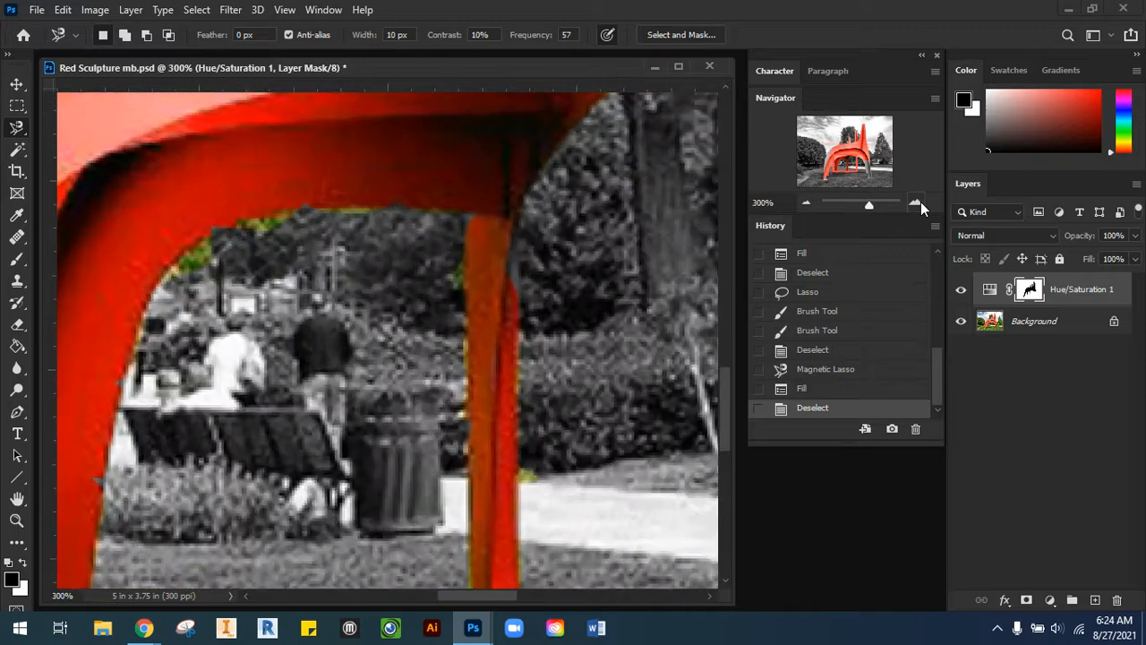
right_click(19, 131)
click(57, 128)
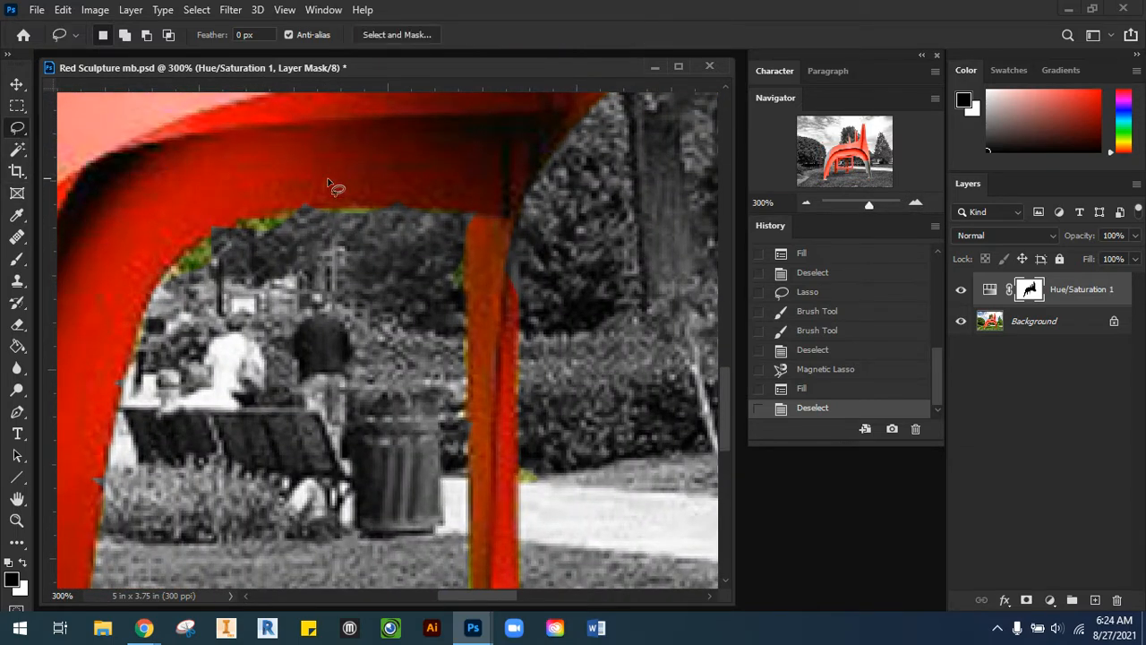
mouse_move(387, 212)
mouse_down()
mouse_move(316, 210)
mouse_move(303, 221)
mouse_move(313, 240)
mouse_up()
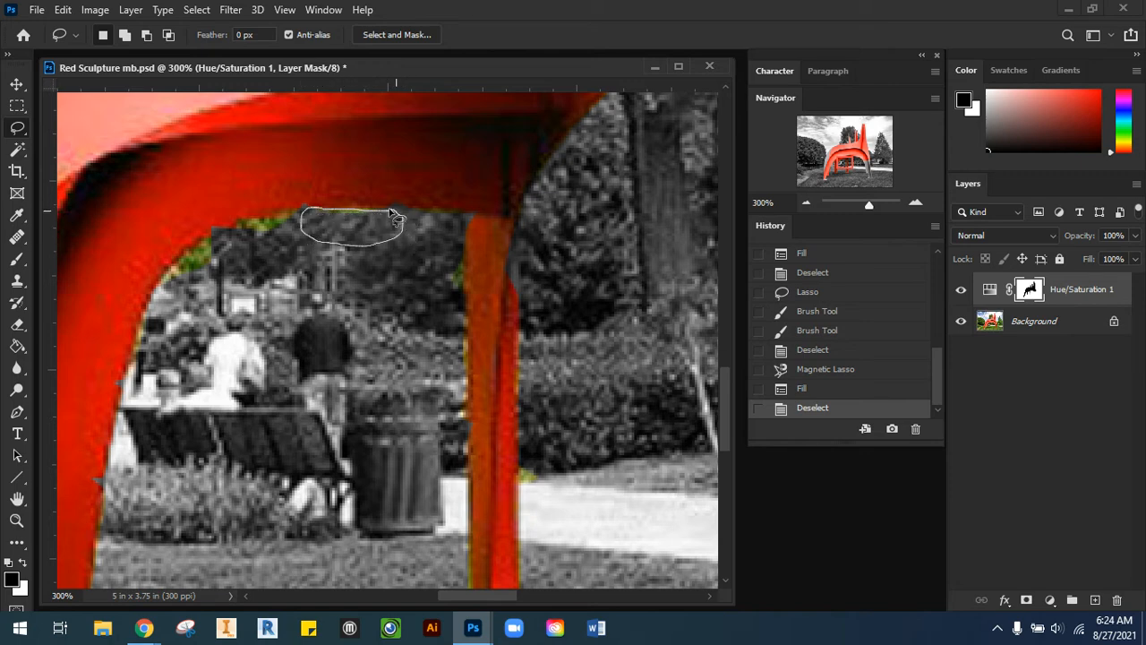
drag(391, 213, 392, 215)
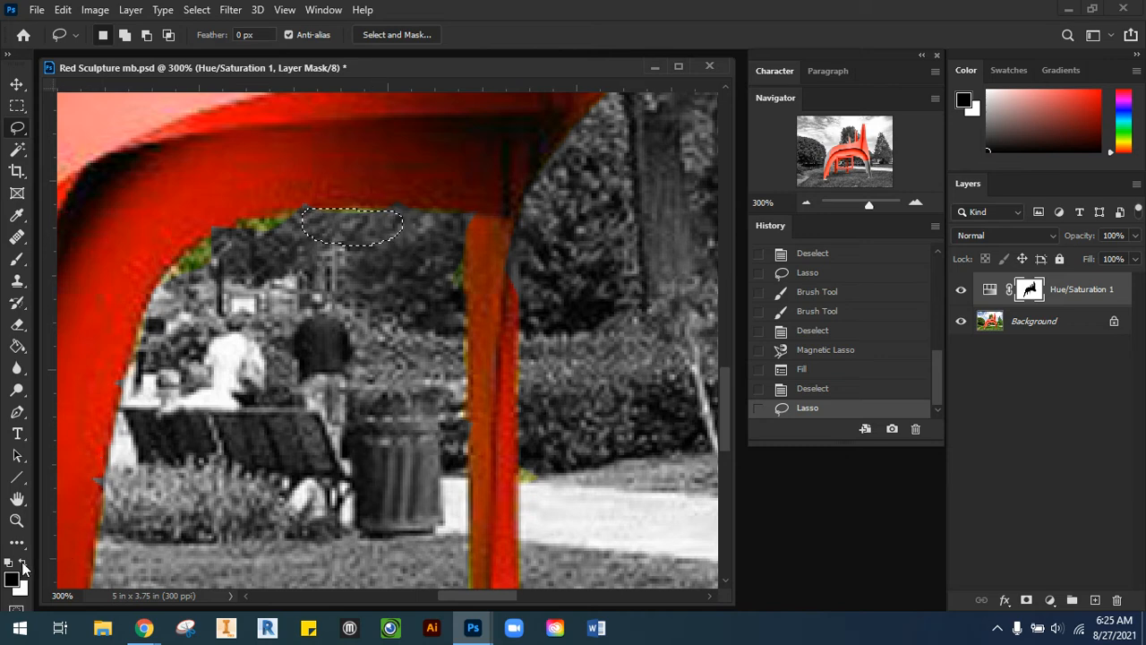
Paint the mask white inside the strip below the rear arch with the Brush tool, and deselect it
click(23, 564)
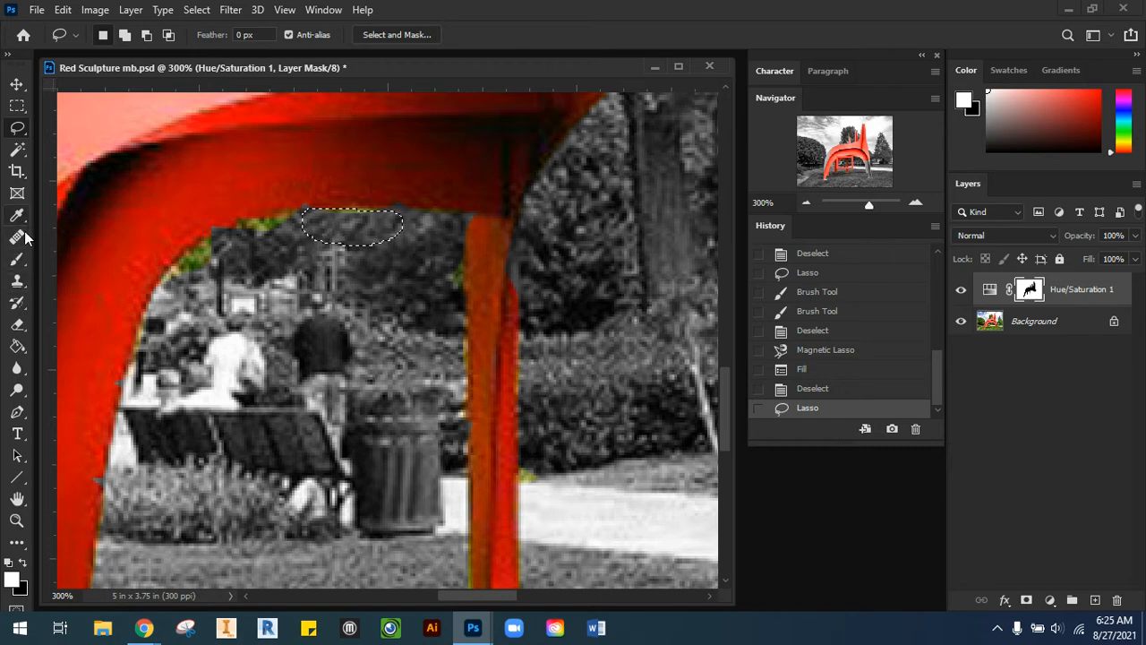
click(18, 258)
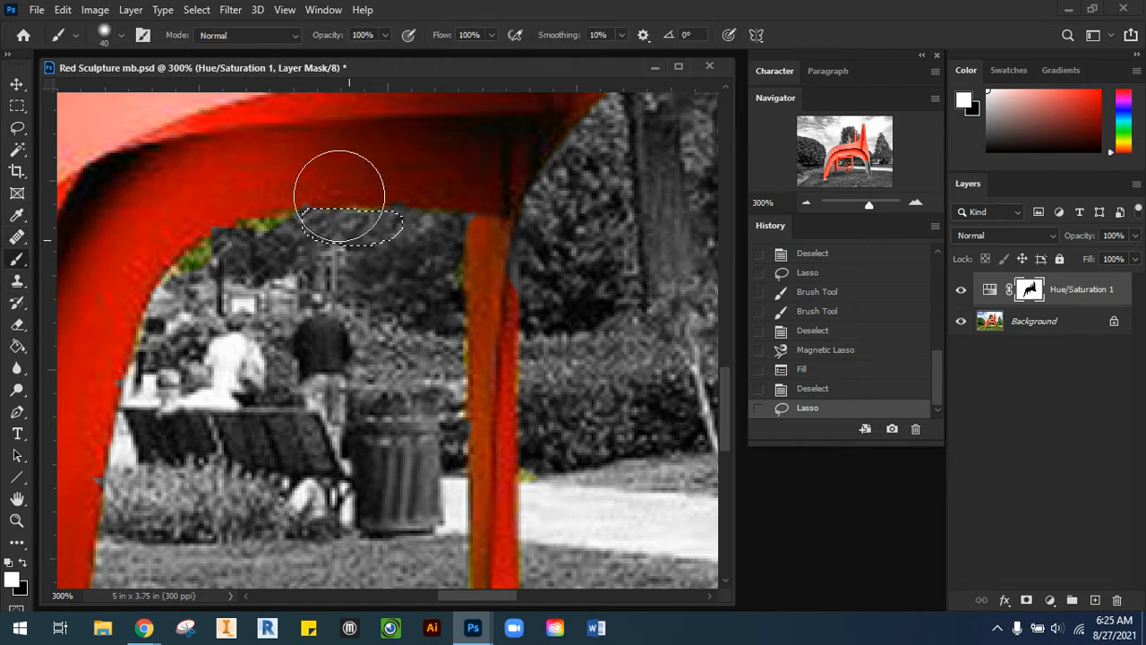
drag(340, 184, 371, 257)
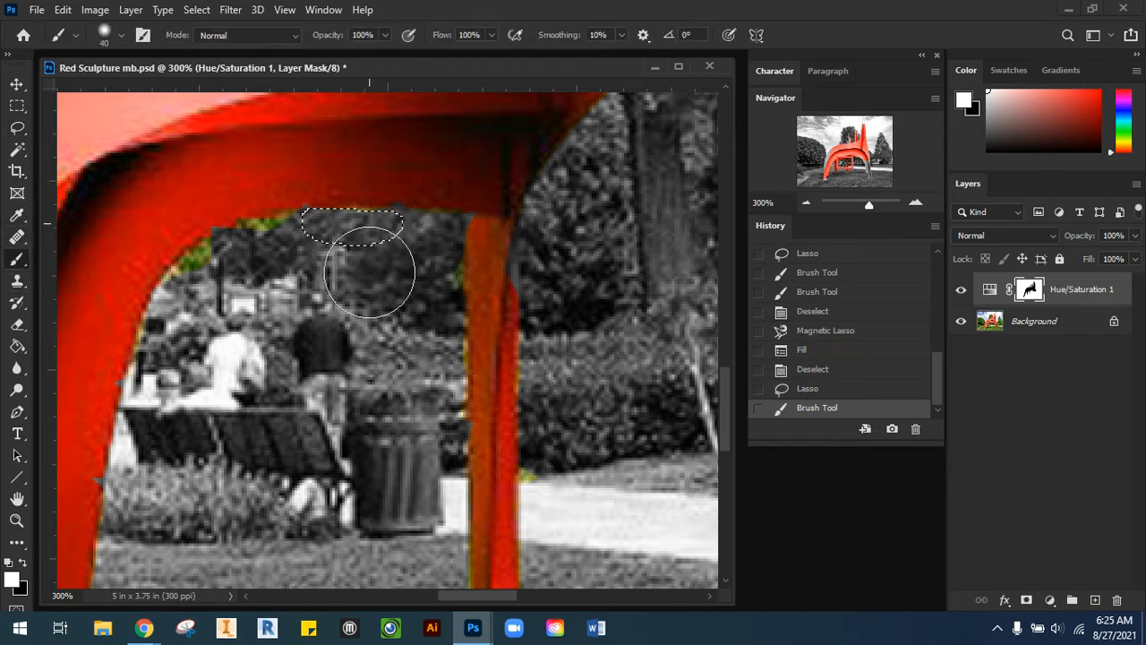
click(379, 221)
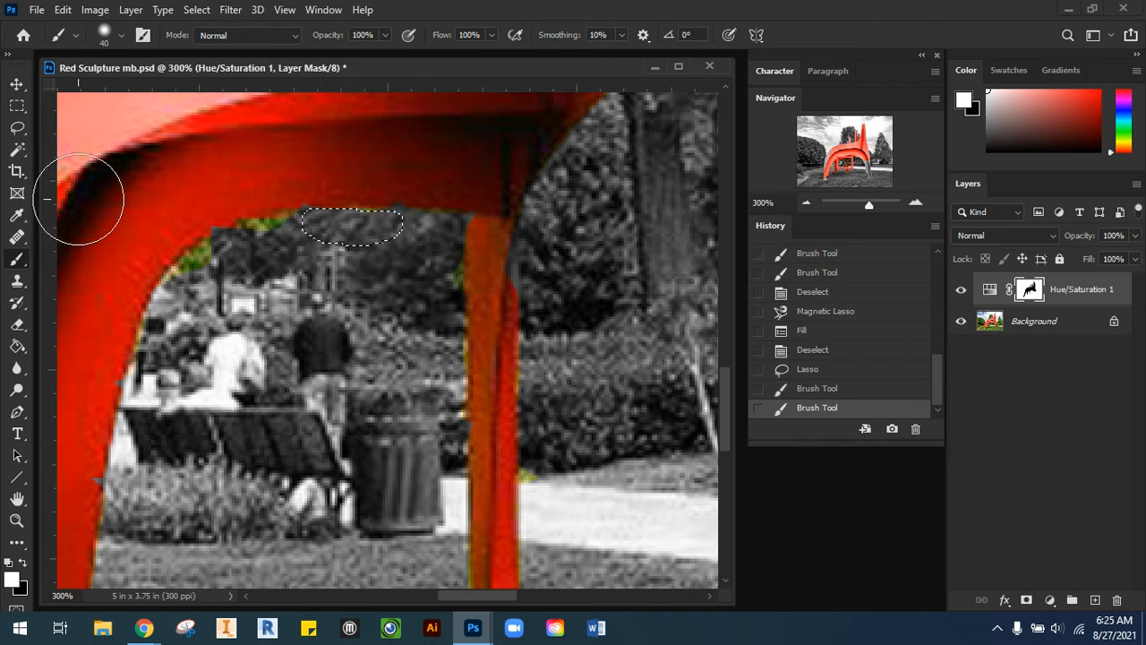
click(17, 128)
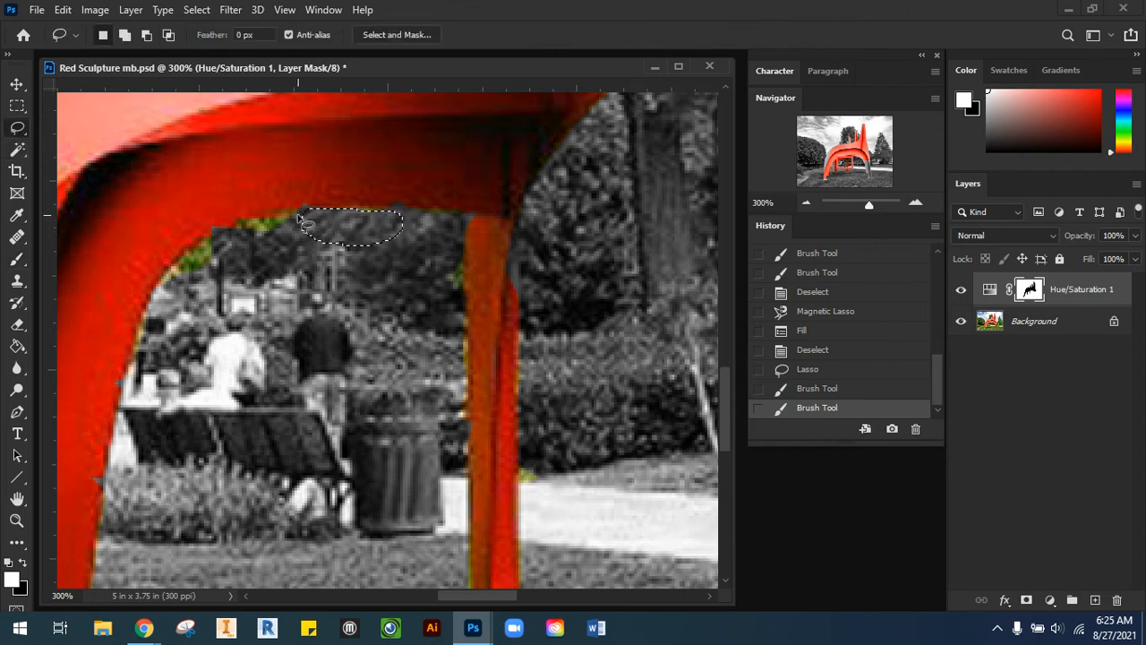
key(ctrl+d)
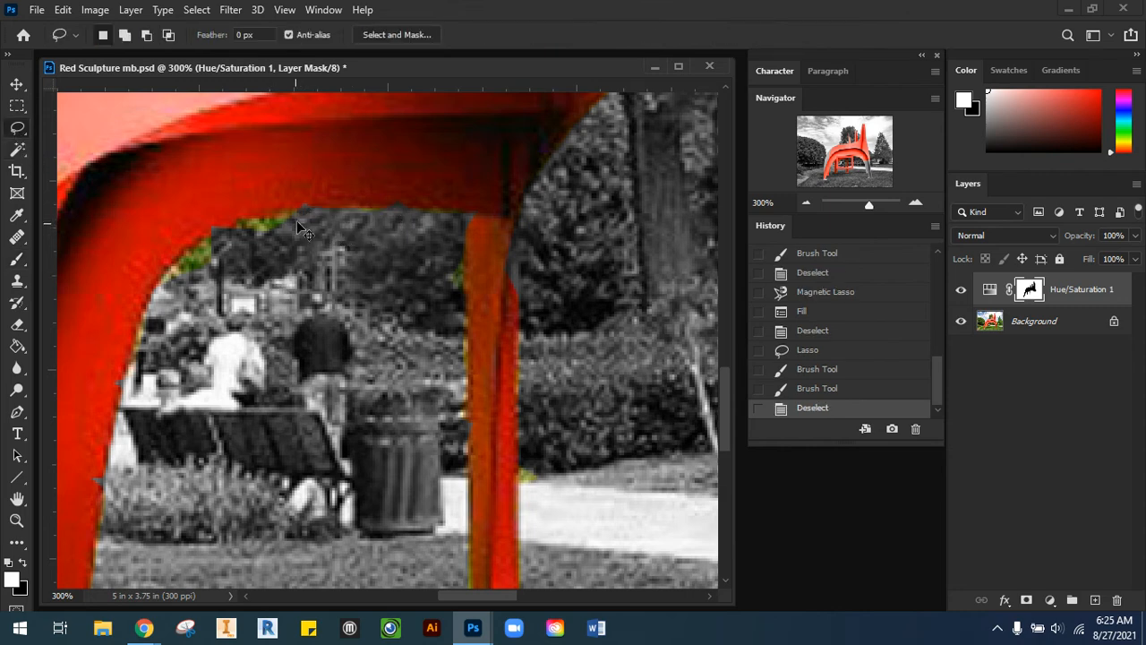
Lasso the green fringe beneath the rear arch's left curve, paint the mask white there to turn it gray, and deselect the area
mouse_move(288, 212)
mouse_down()
mouse_move(201, 226)
mouse_move(177, 253)
mouse_move(176, 285)
mouse_move(253, 324)
mouse_move(356, 240)
mouse_up()
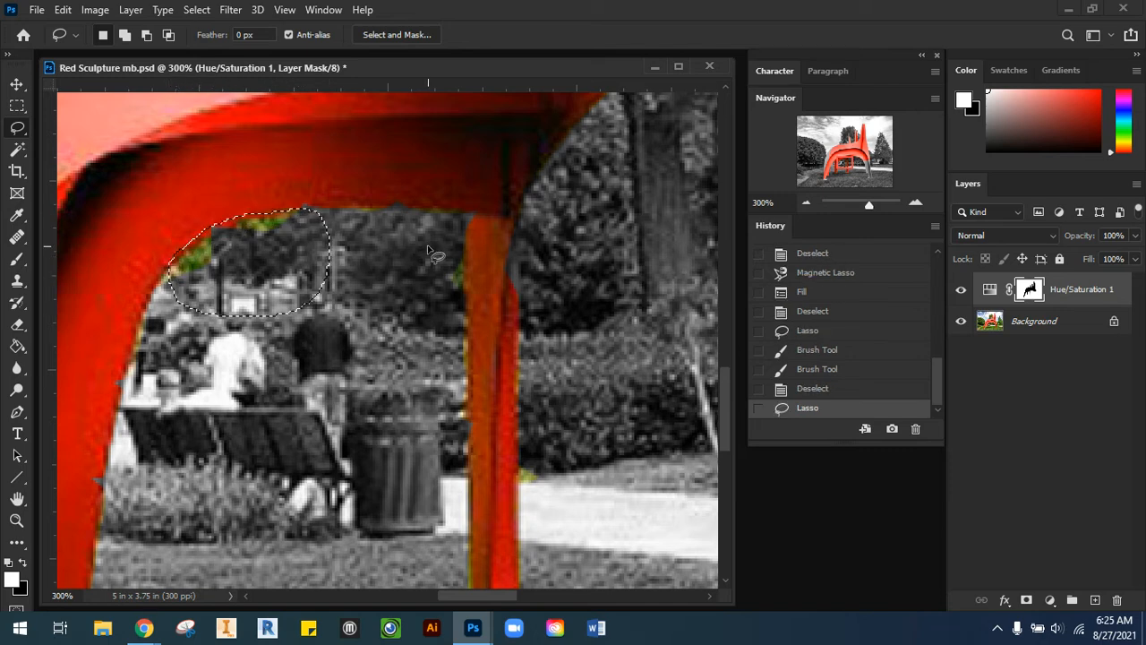
click(22, 220)
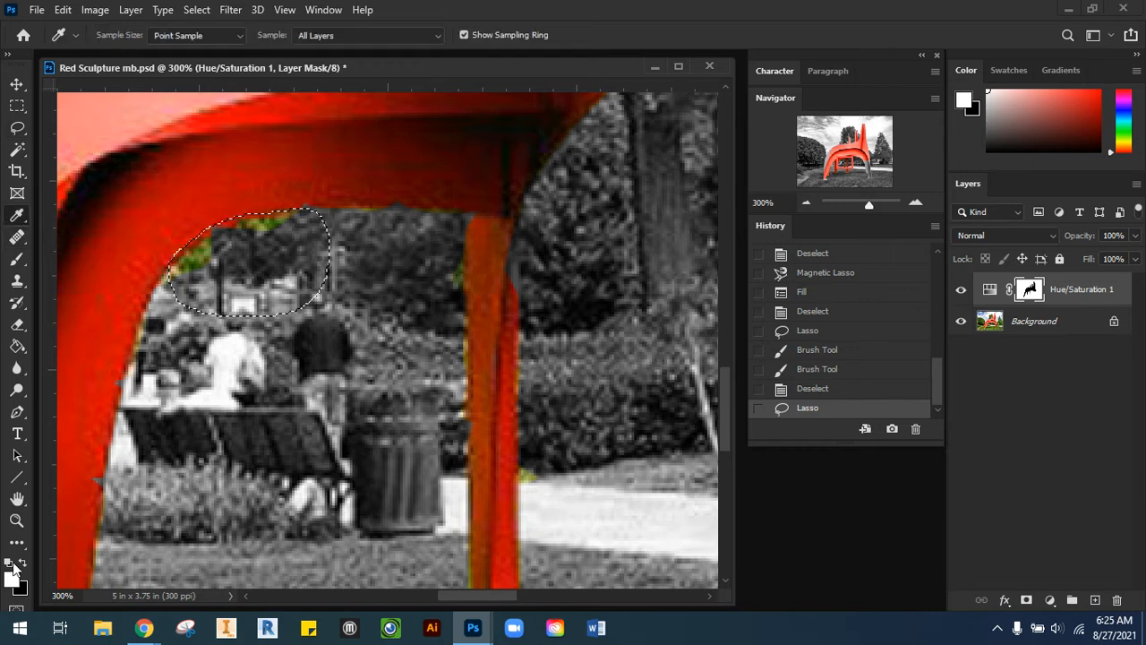
click(208, 254)
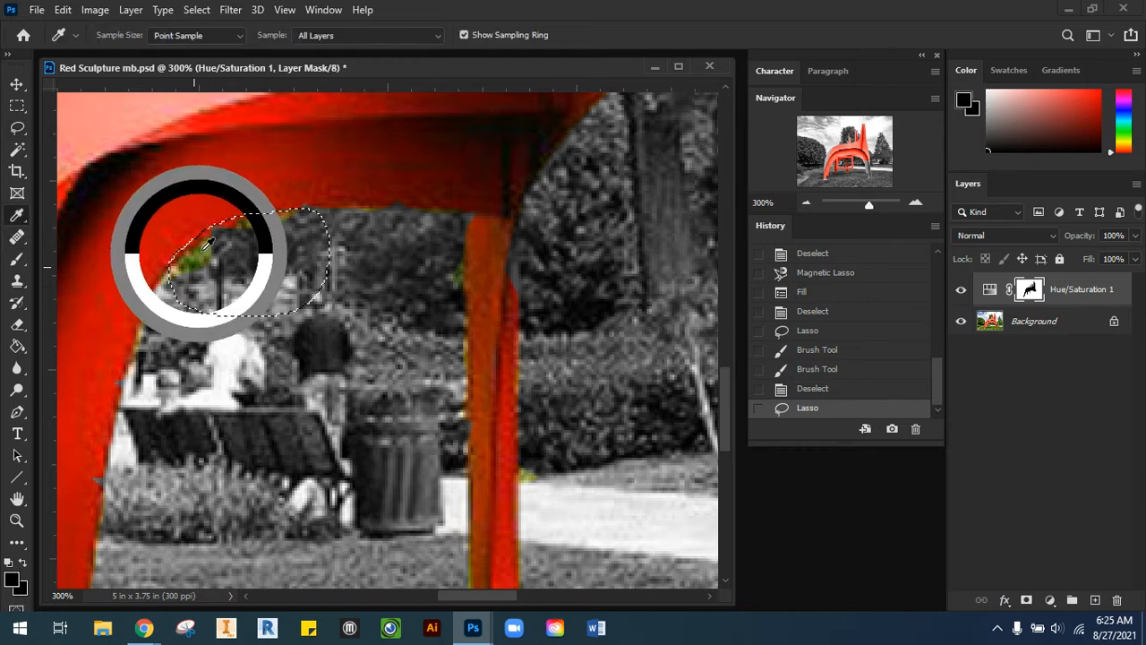
click(17, 259)
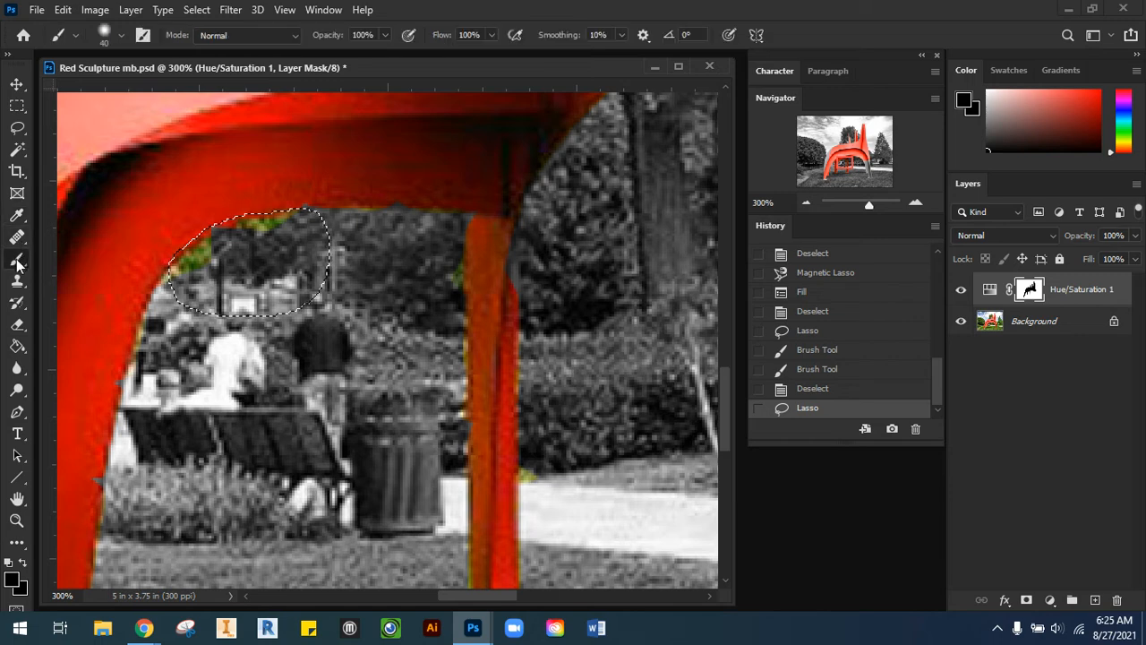
click(23, 562)
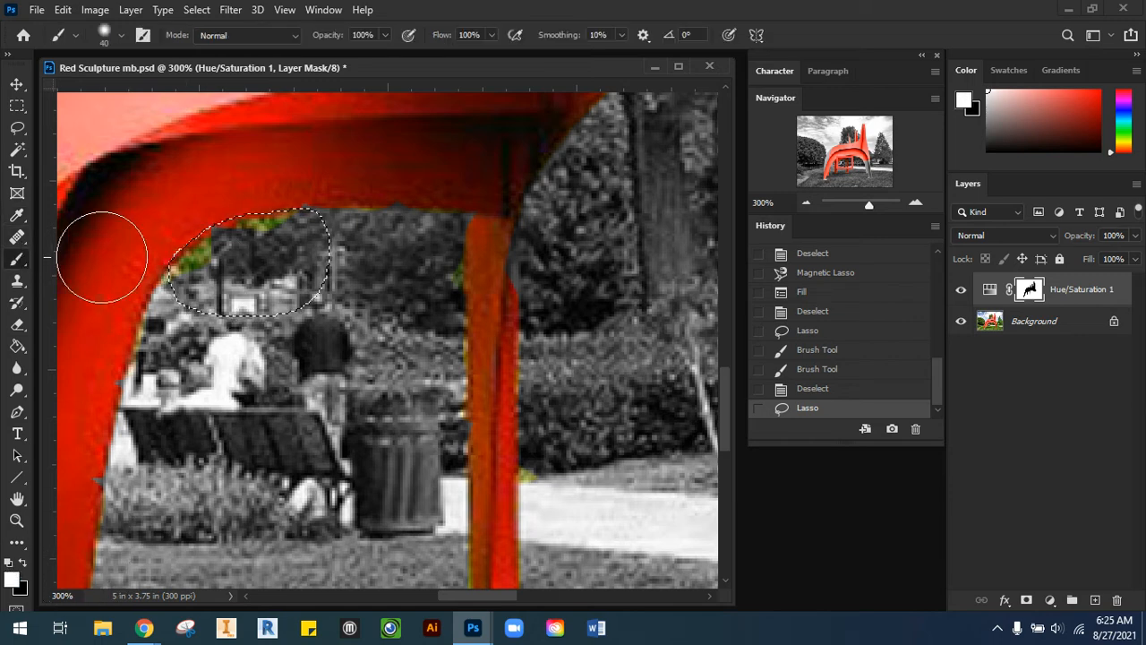
mouse_move(246, 226)
mouse_down()
mouse_move(205, 272)
mouse_move(269, 243)
mouse_move(236, 243)
mouse_move(183, 273)
mouse_up()
key(ctrl+d)
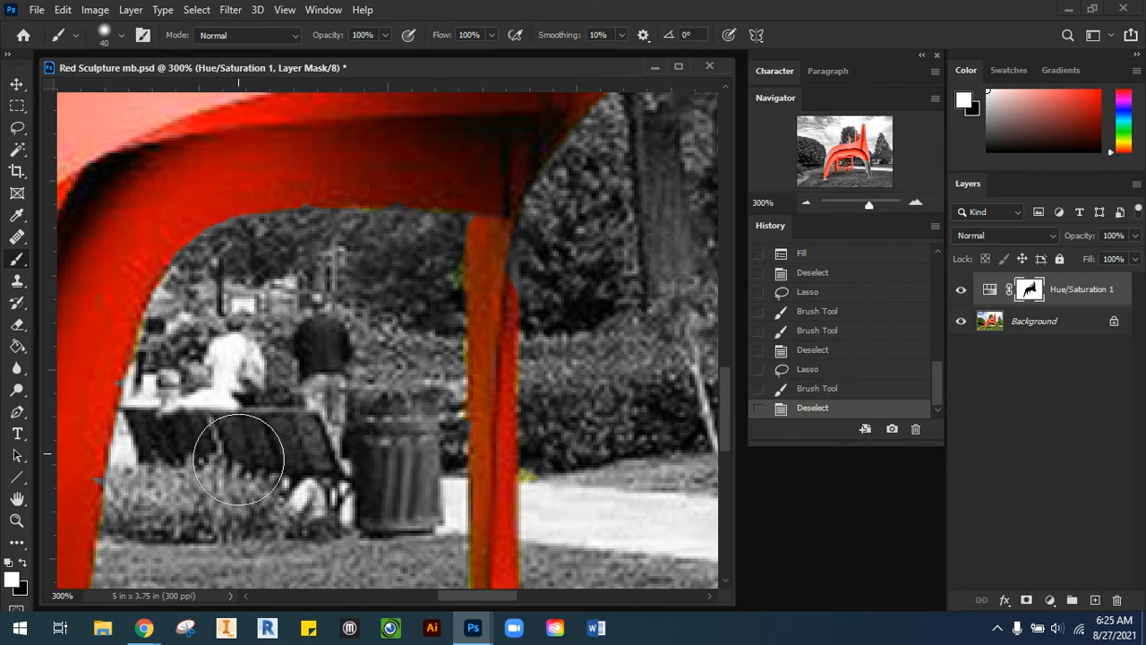
Lasso the small gray spot on the rear left leg's inner edge beside the shrubs, paint the mask black there, and deselect it
click(16, 83)
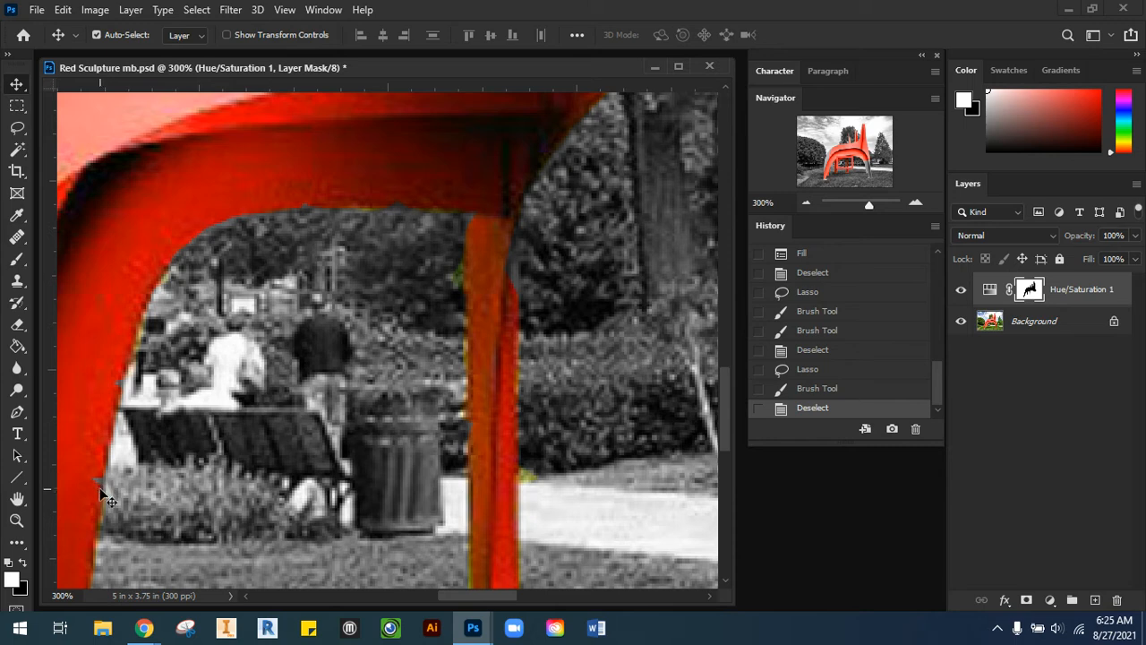
click(17, 127)
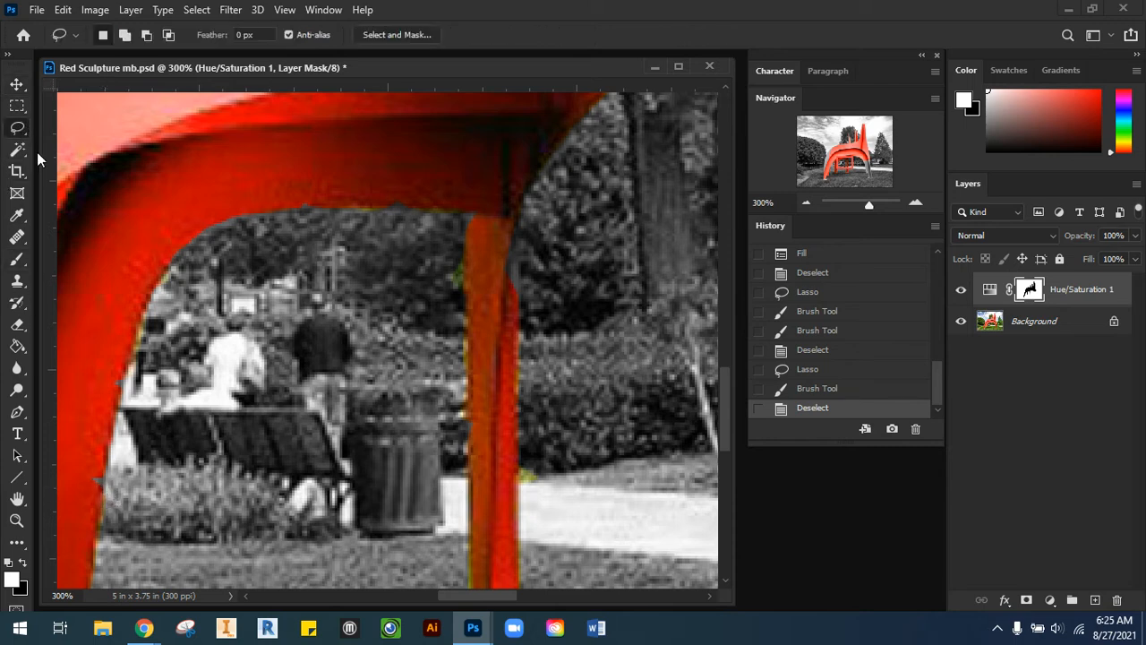
mouse_move(103, 480)
mouse_down()
mouse_move(102, 501)
mouse_move(90, 493)
mouse_move(94, 474)
mouse_move(104, 479)
mouse_up()
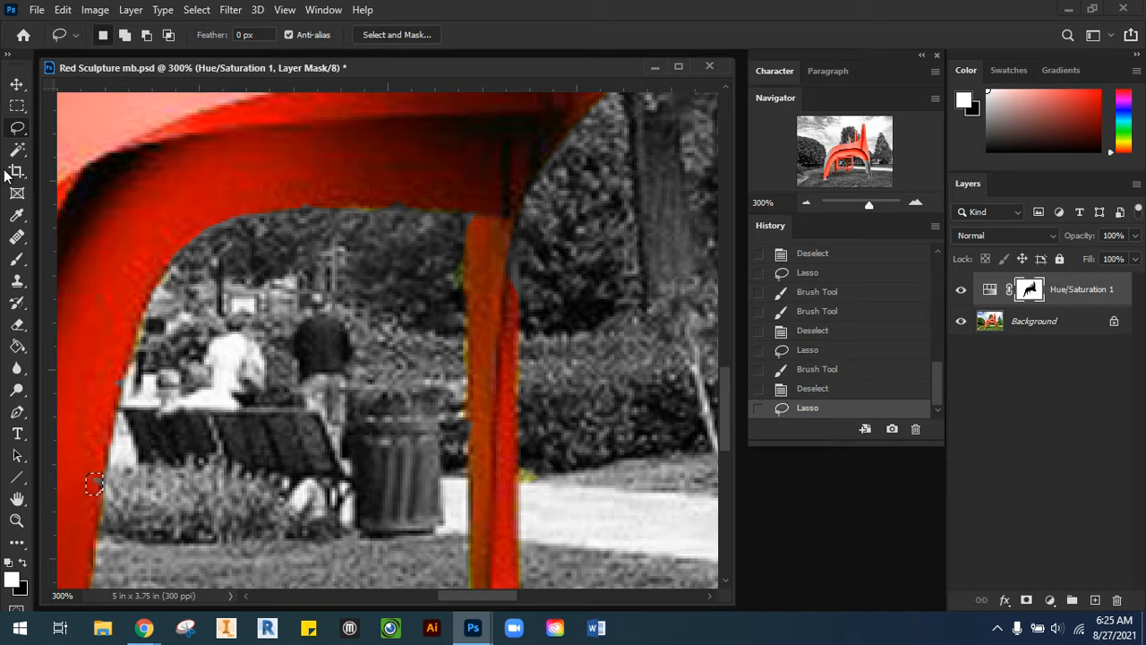
click(14, 261)
click(24, 562)
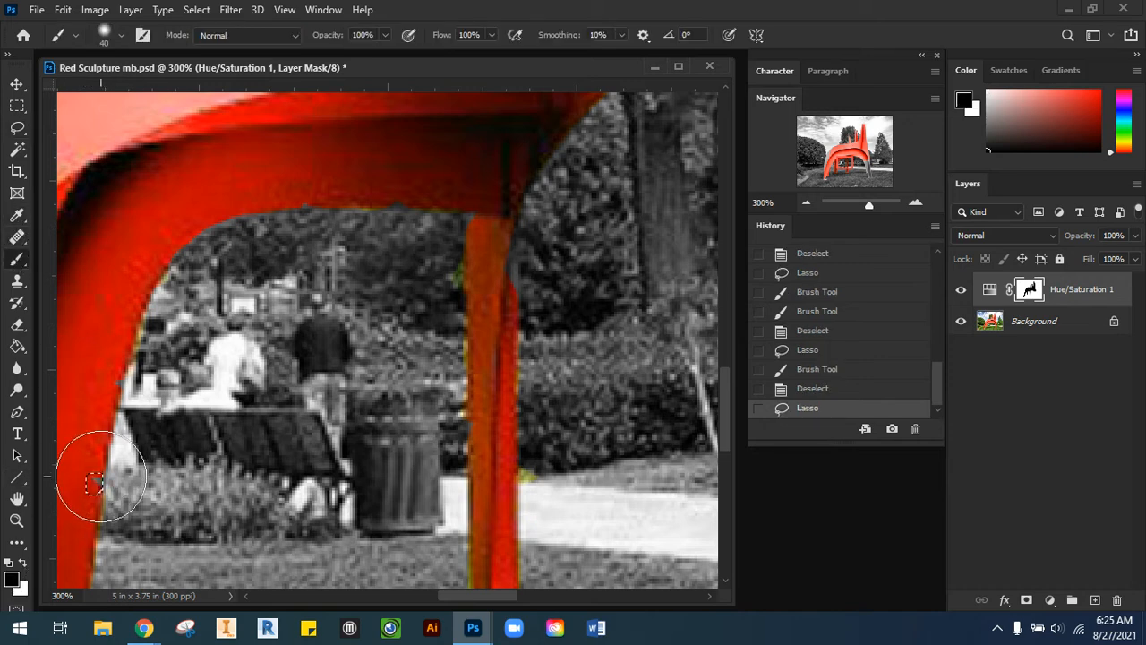
mouse_move(100, 478)
mouse_down()
mouse_move(84, 475)
mouse_move(94, 479)
mouse_up()
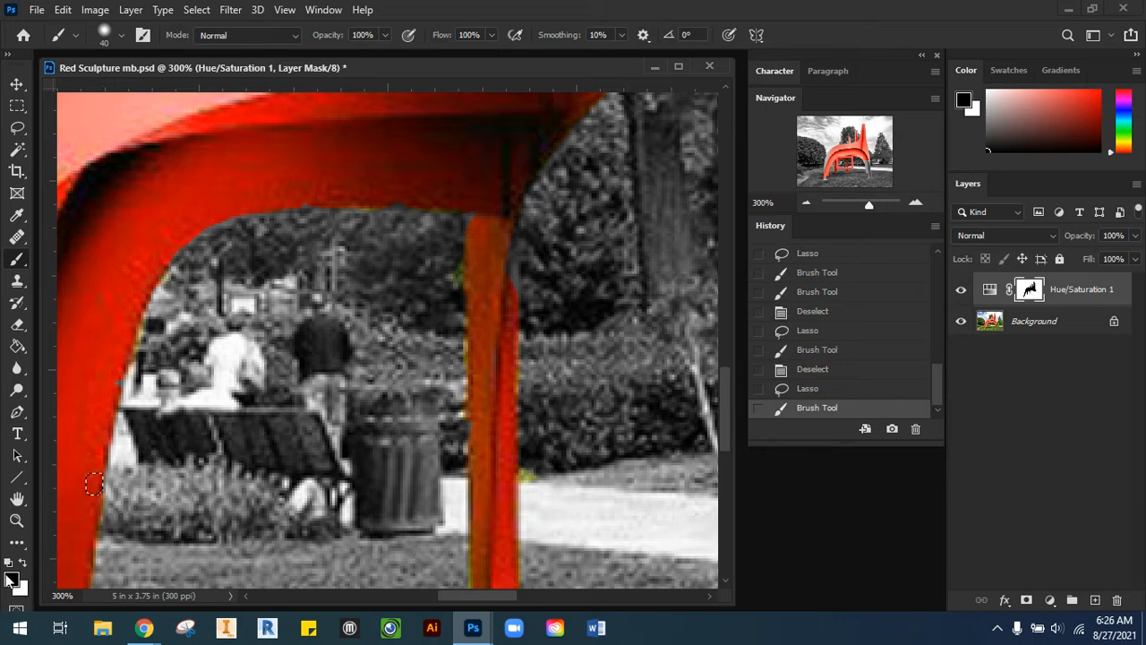
key(ctrl+d)
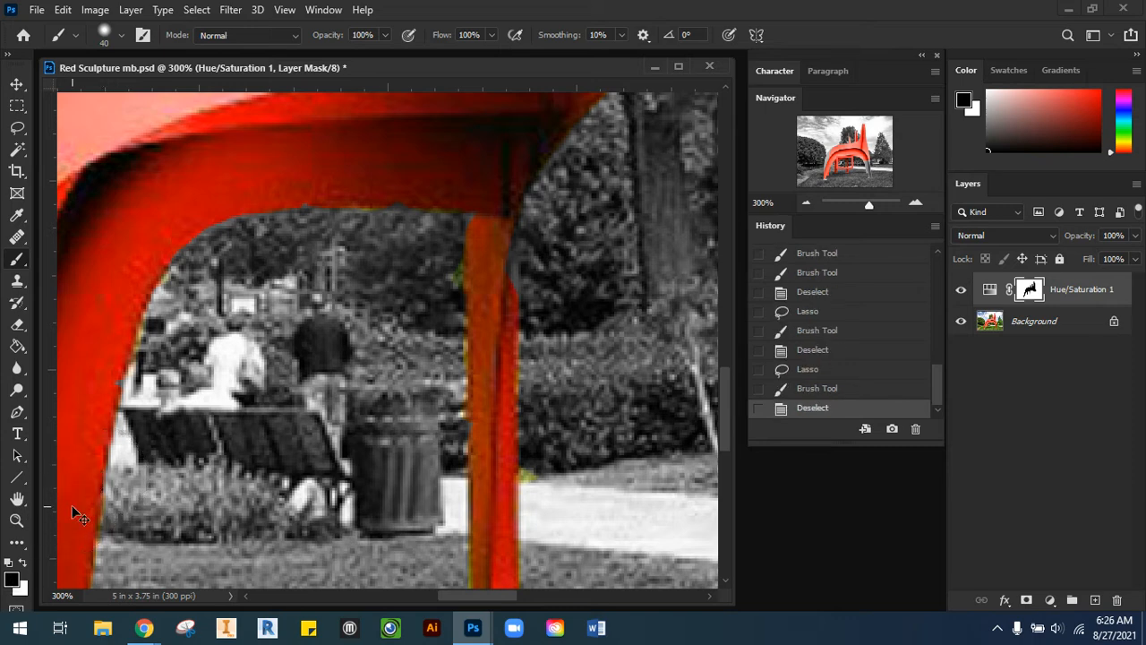
Lasso the background in the corner between the rear arch and the thin rear leg, paint the mask white there, and deselect it
click(15, 131)
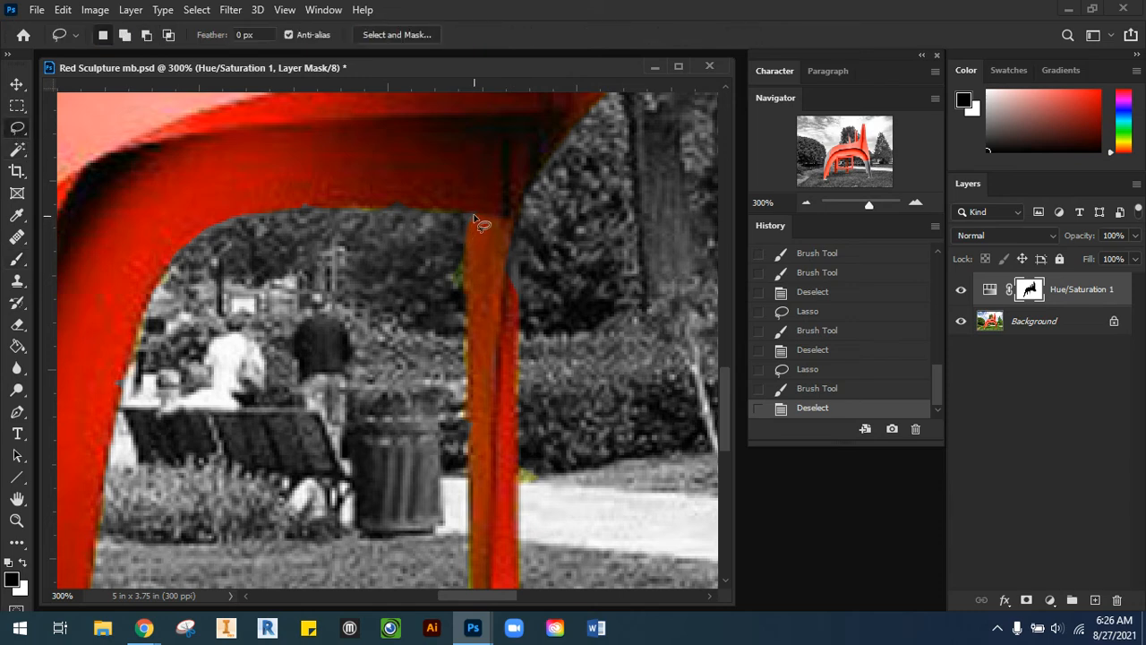
mouse_move(474, 215)
mouse_down()
mouse_move(345, 209)
mouse_move(337, 257)
mouse_move(437, 316)
mouse_move(461, 286)
mouse_move(473, 213)
mouse_up()
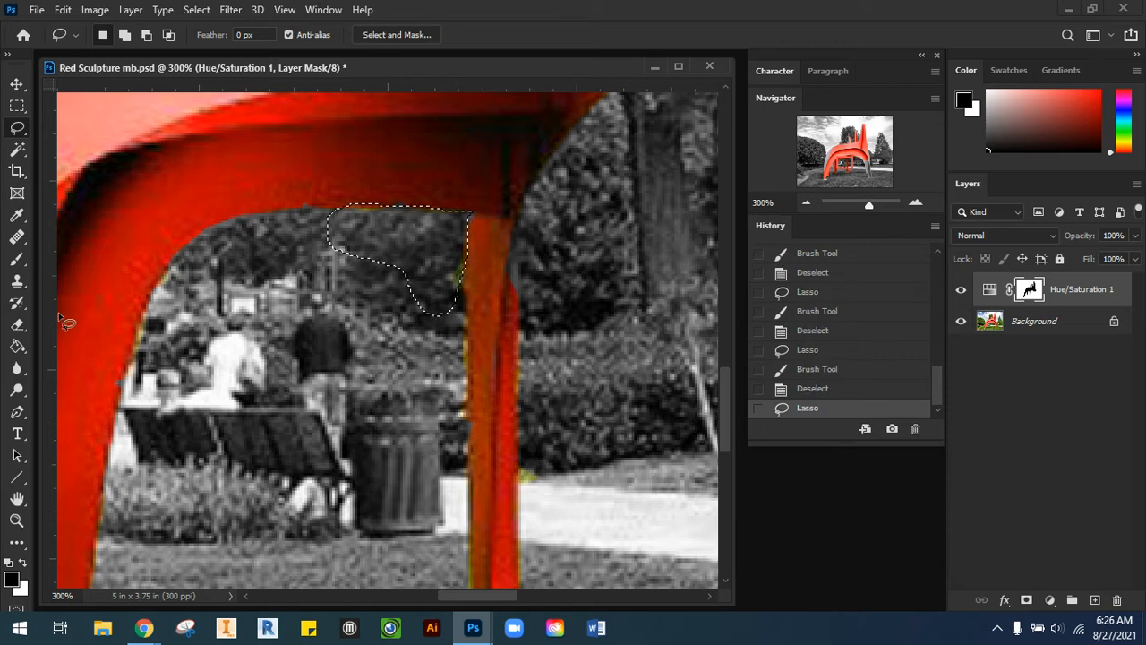
click(17, 257)
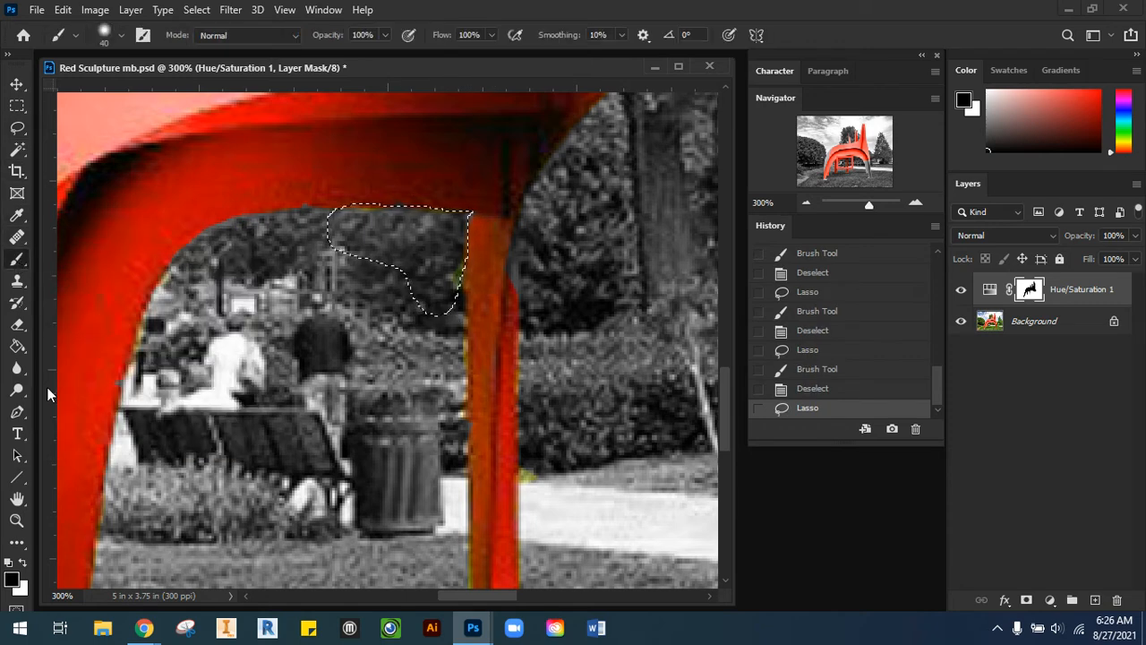
click(24, 563)
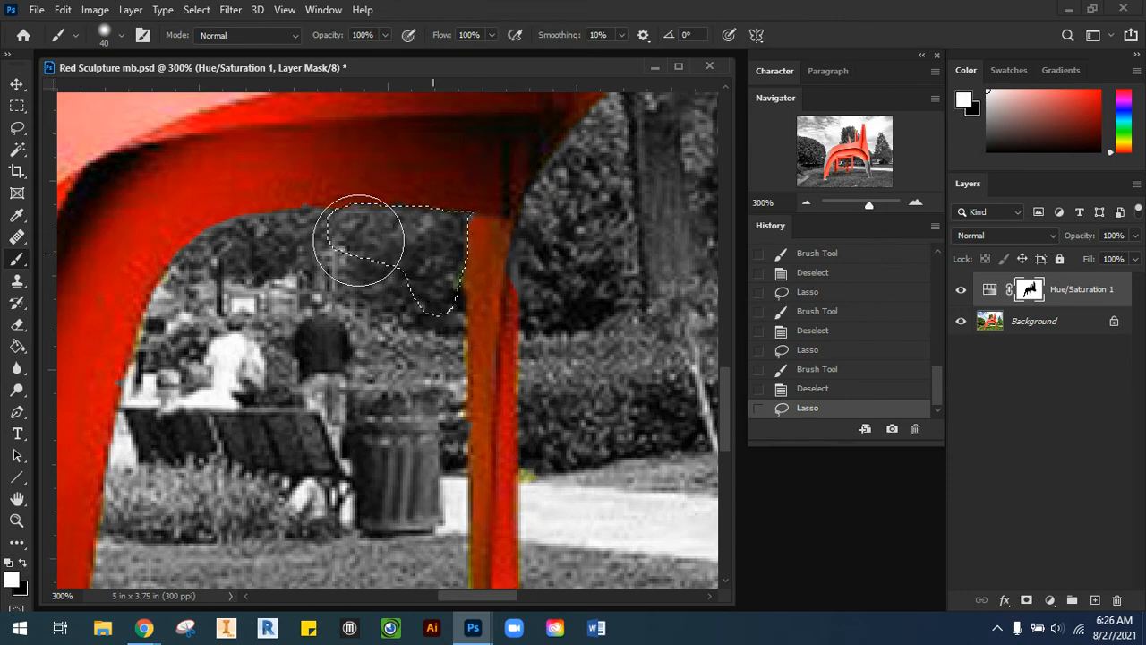
drag(470, 272, 453, 256)
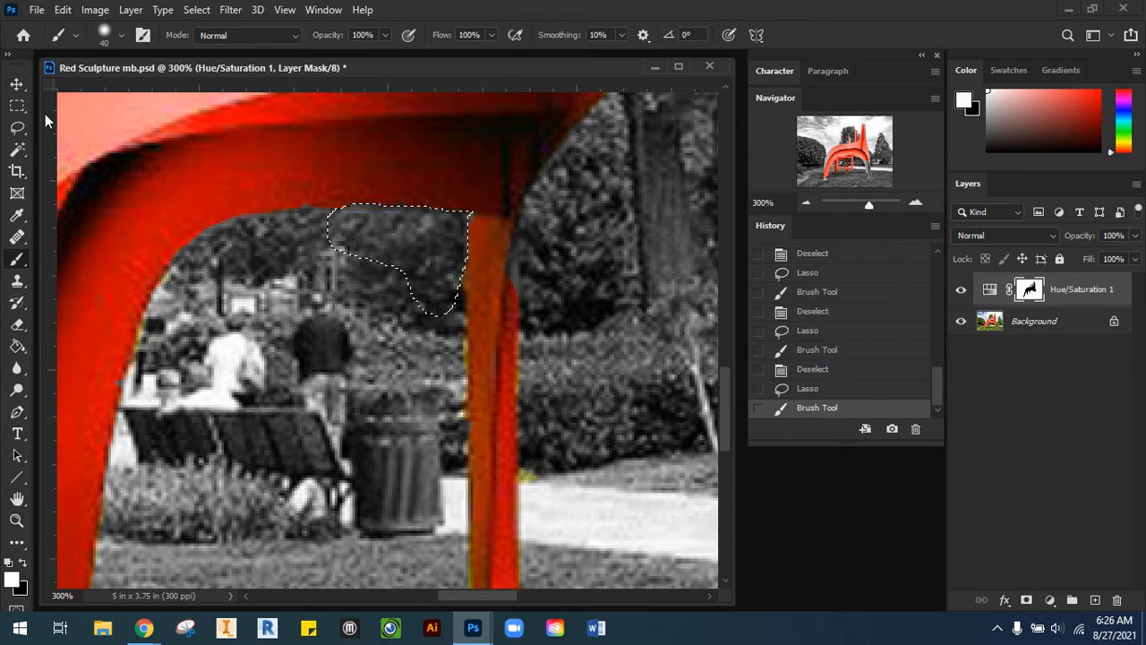
key(ctrl+d)
Add a text caption on the grass below the sculpture, reading "Sculpture by" followed by the author's title and surname
scroll(488, 376, up, 1)
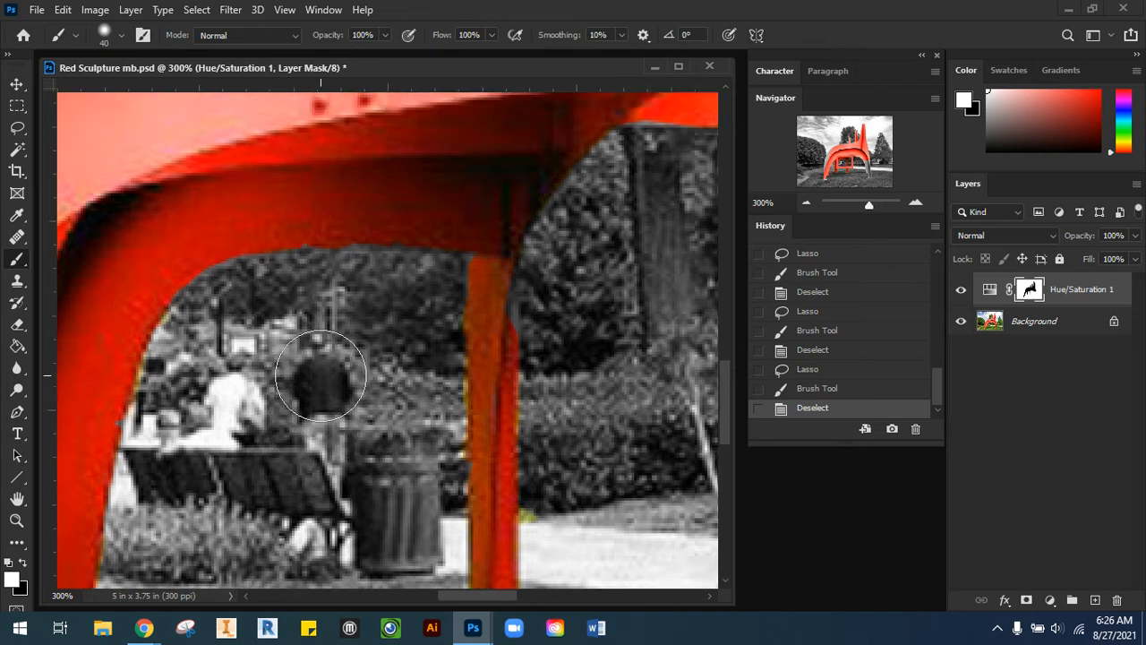
key(ctrl+0)
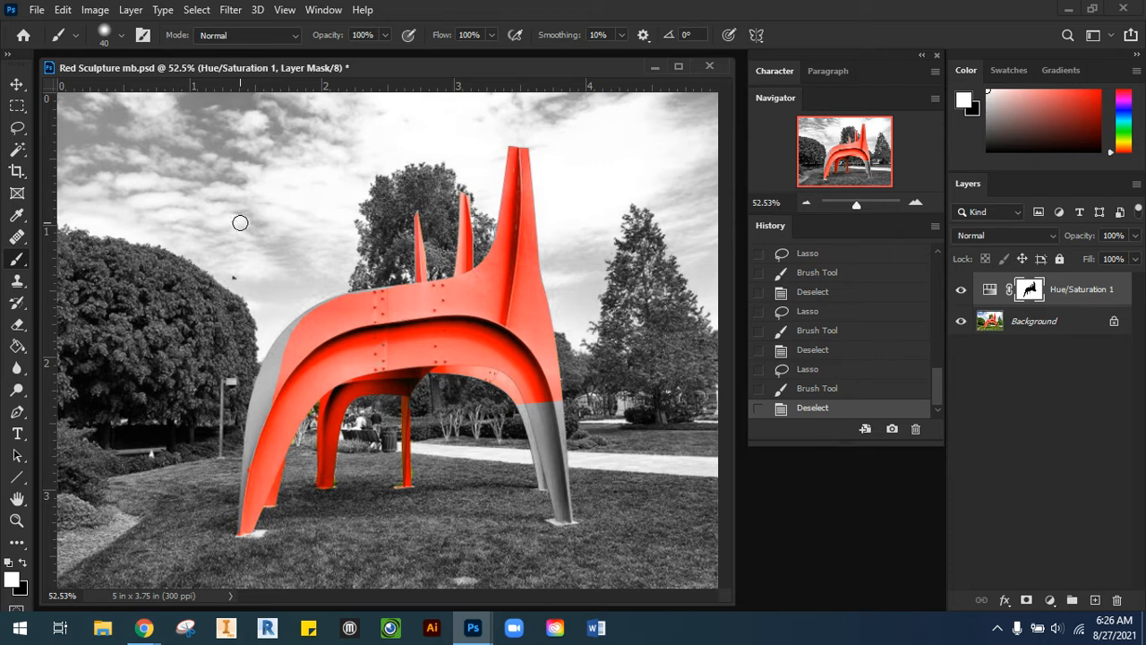
click(17, 438)
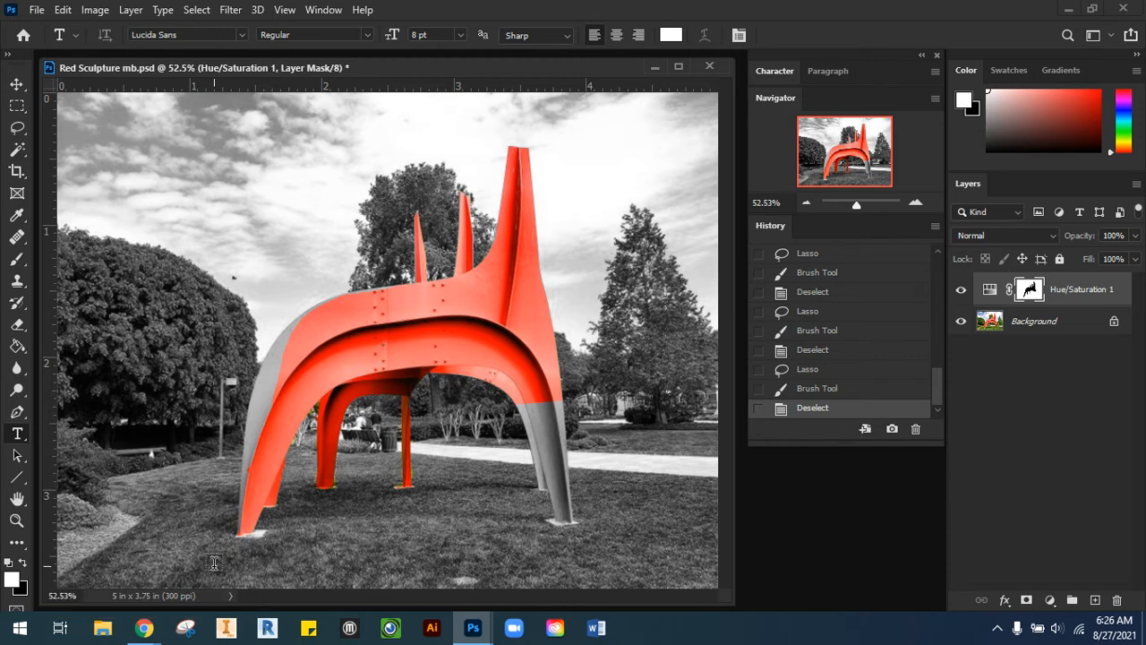
click(214, 562)
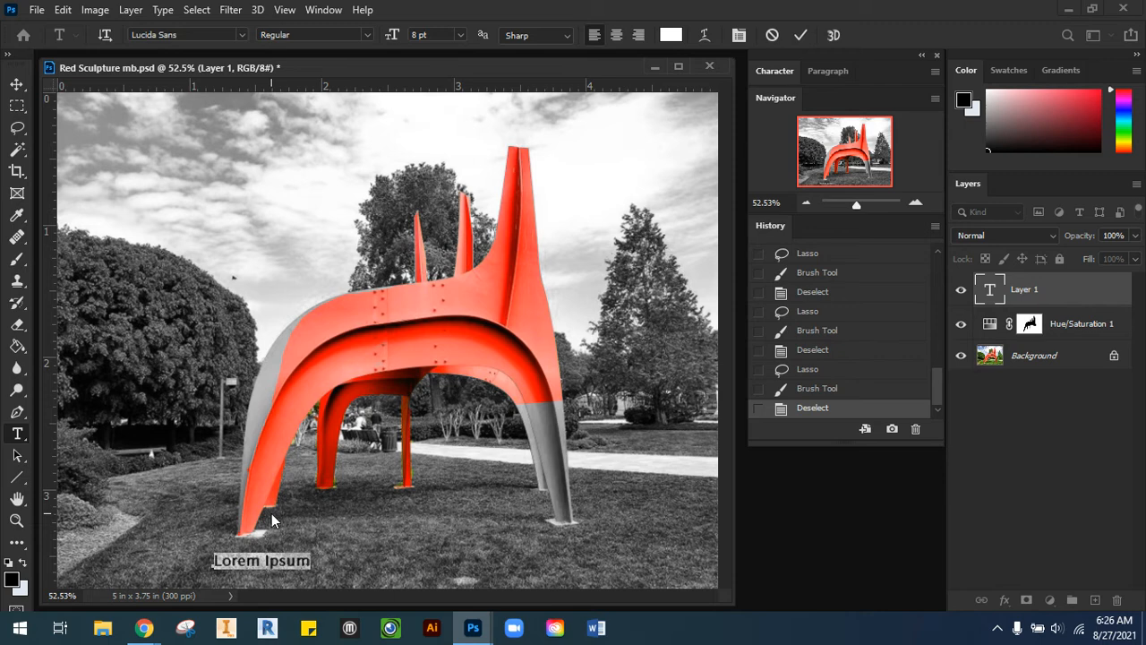
text(Sculpture)
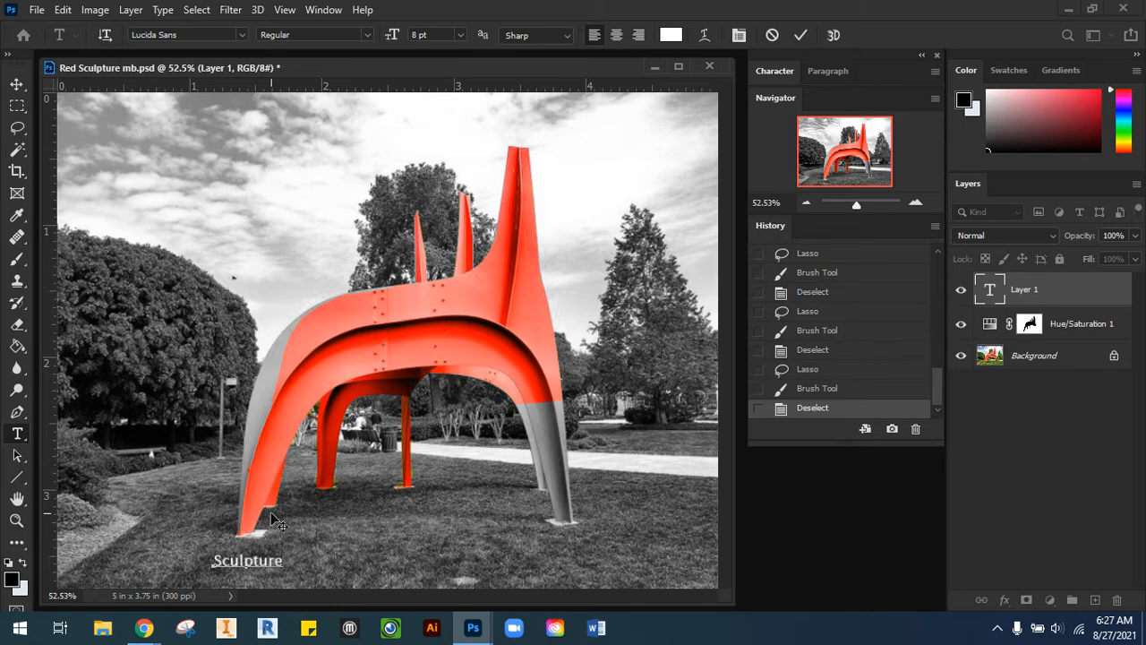
text(by Megan Bur)
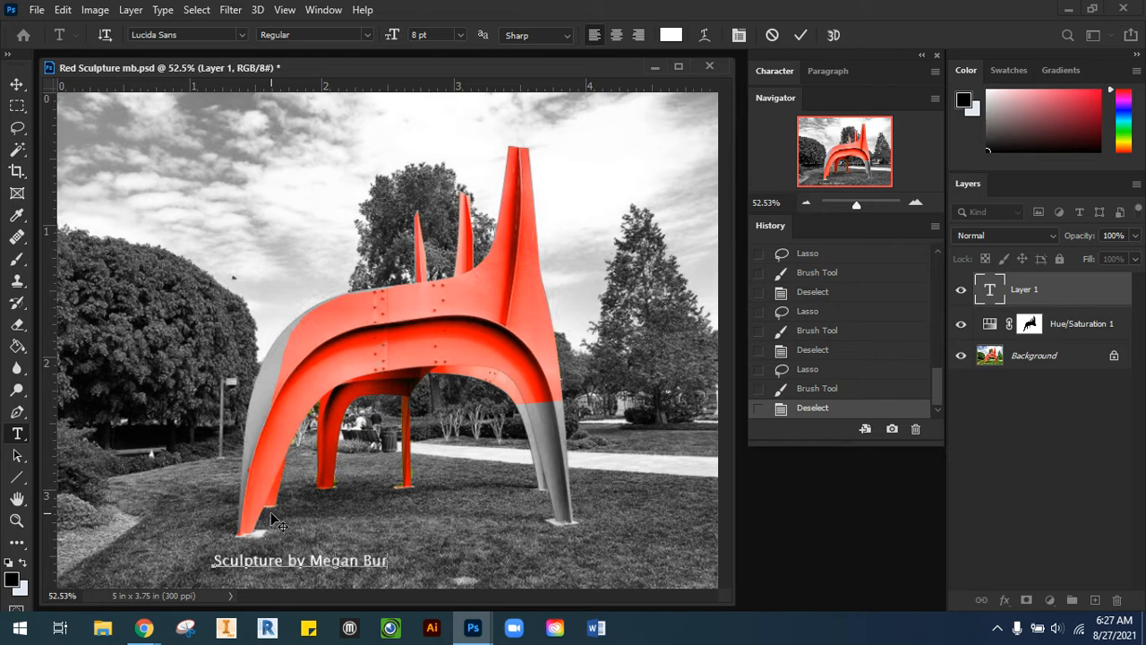
key(BackSpace)
key(BackSpace)
key(BackSpace)
key(BackSpace)
text(s. Burza)
Select the whole caption text and set its font size to 18 pt
drag(388, 560, 181, 558)
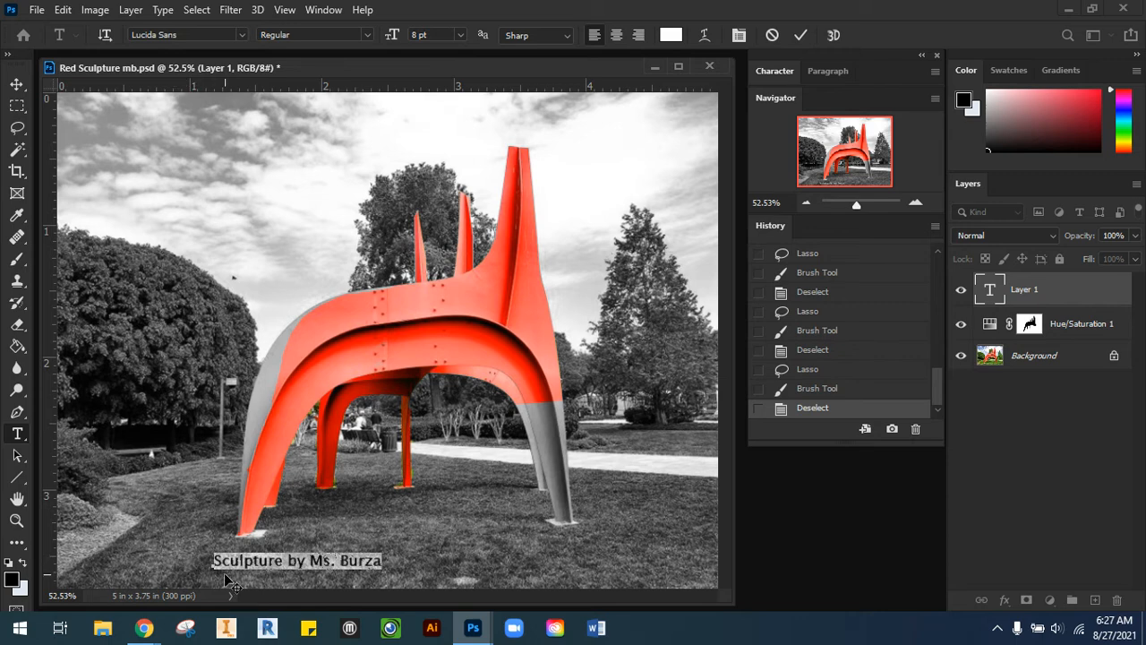
click(463, 33)
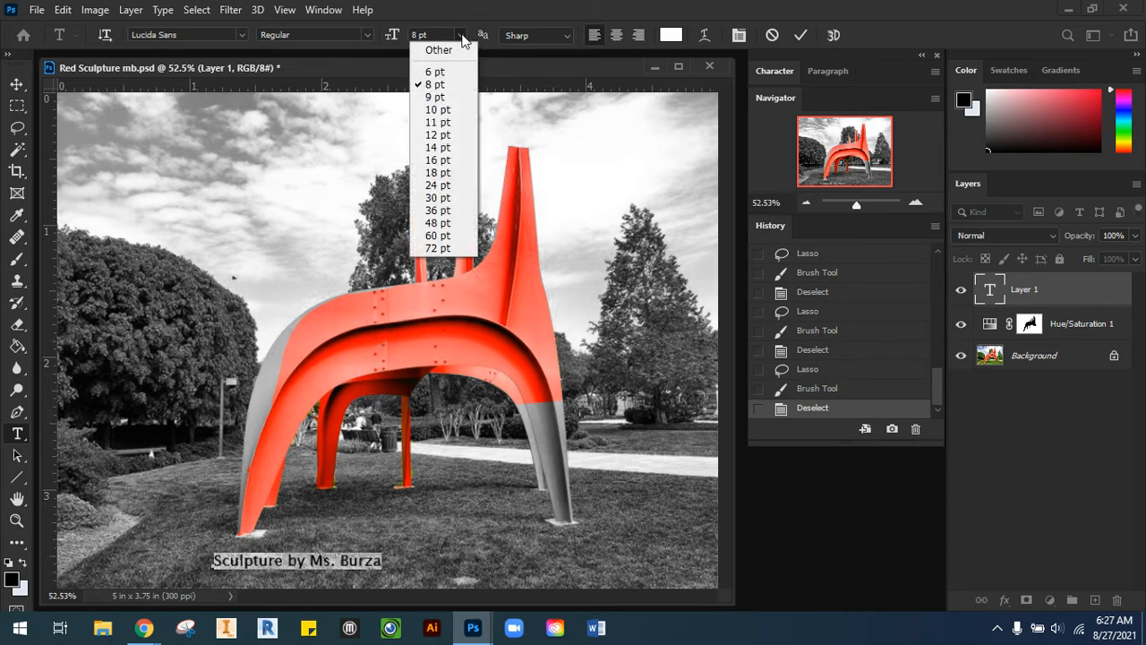
click(438, 172)
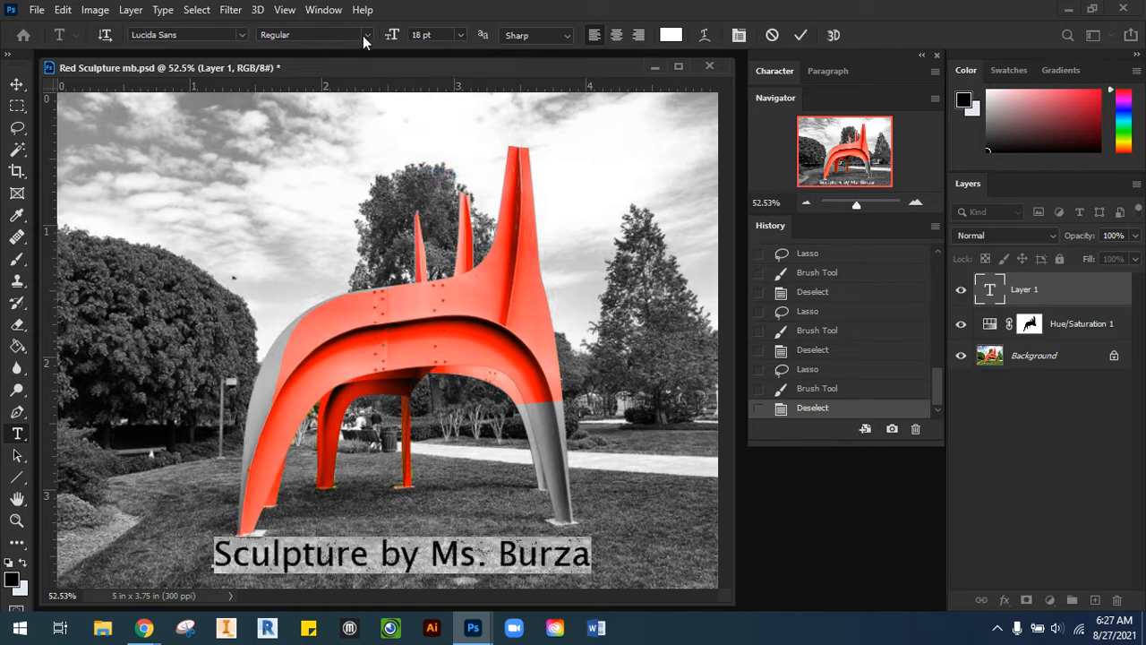
Look through the available fonts and set the caption's font to Impact
click(242, 34)
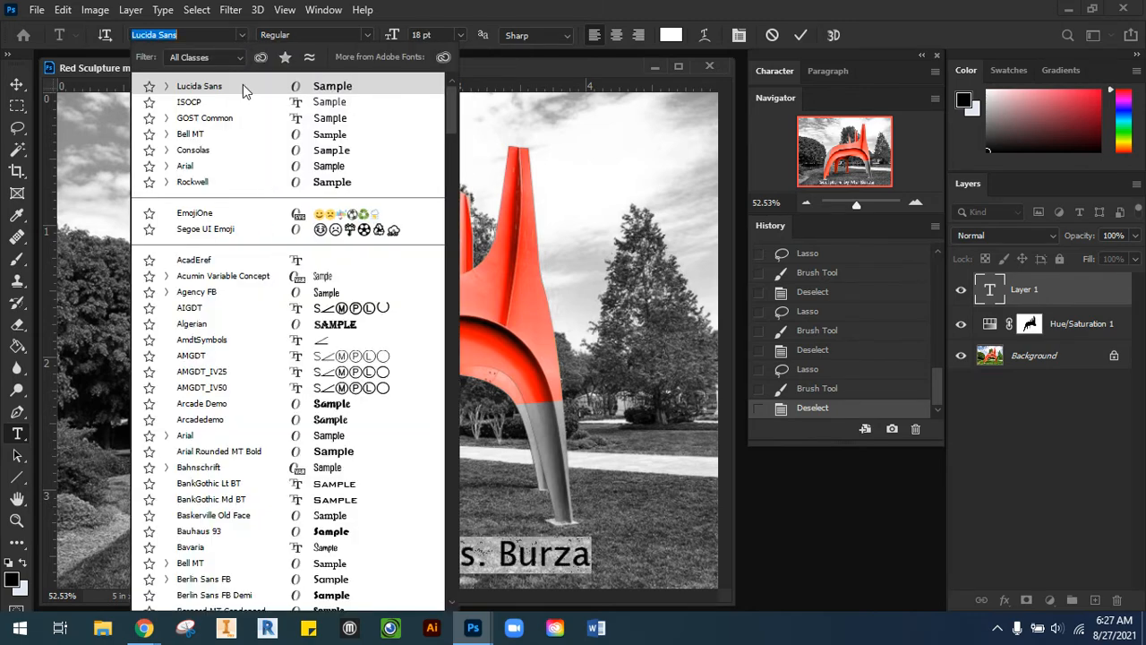
scroll(253, 441, down, 5)
scroll(263, 454, down, 11)
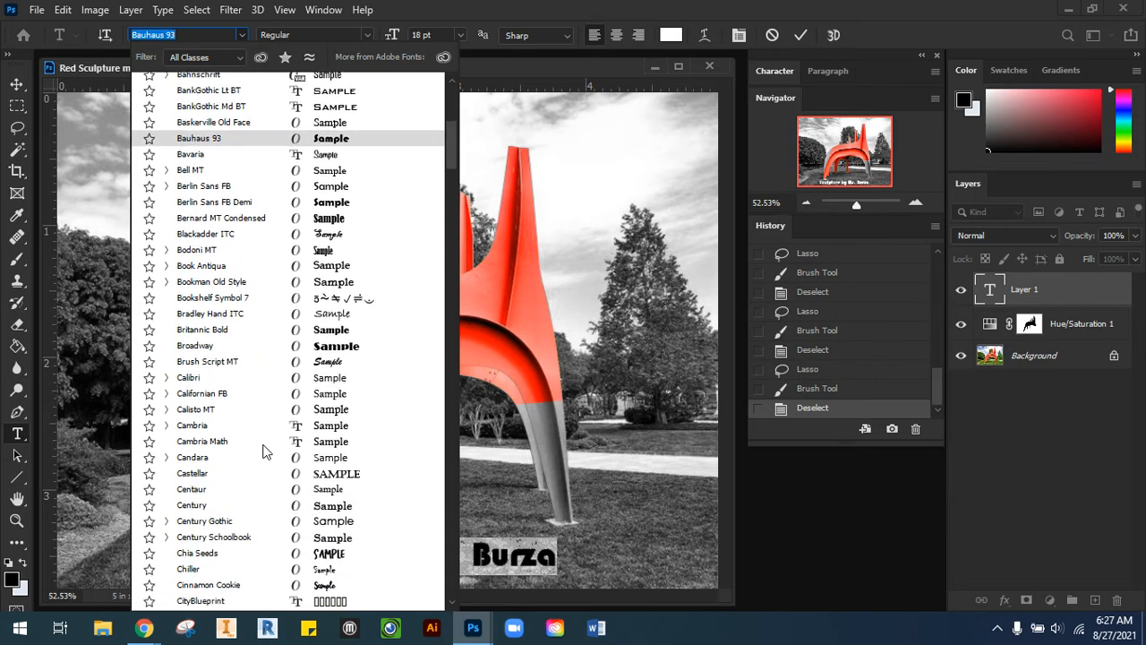
scroll(265, 454, down, 10)
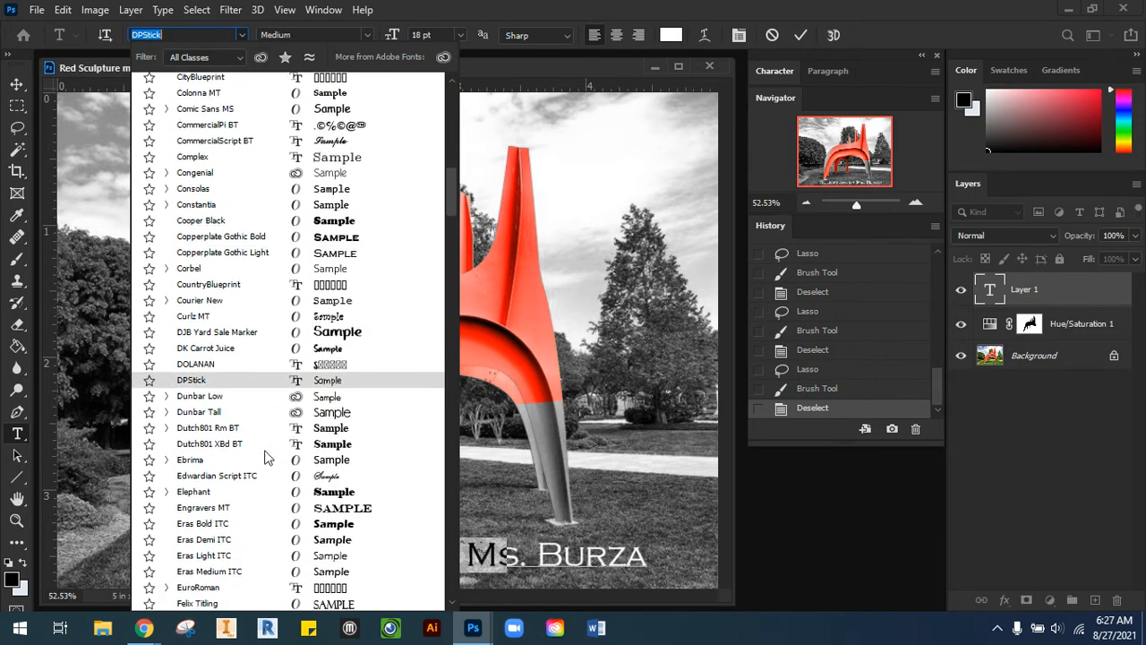
scroll(271, 459, down, 10)
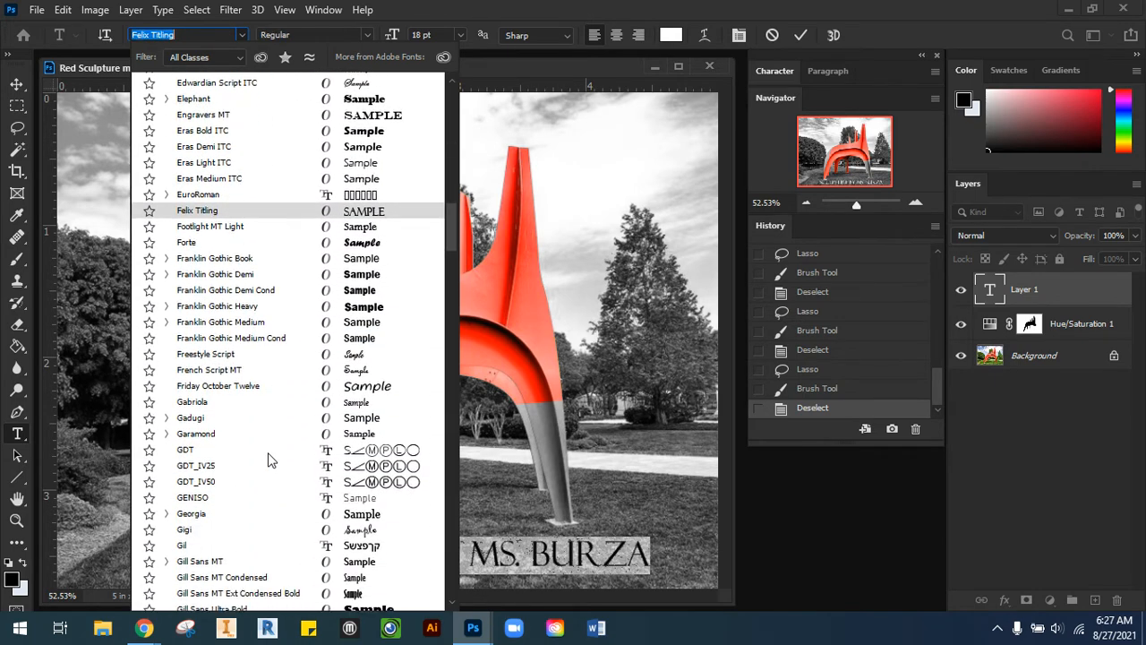
scroll(270, 468, down, 10)
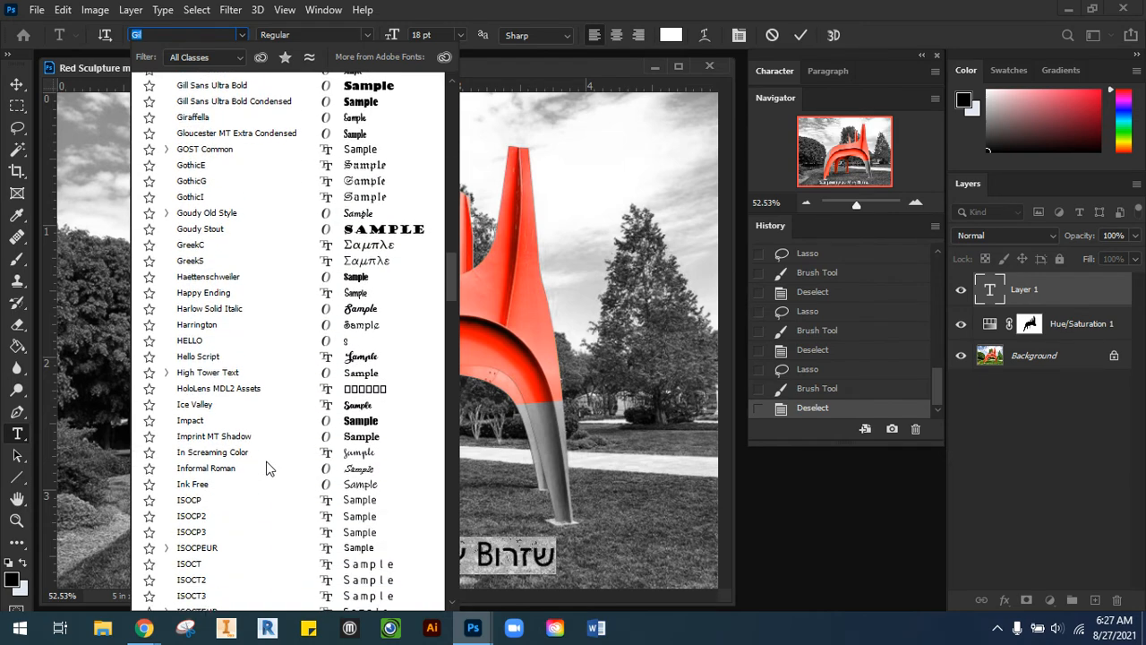
scroll(265, 470, down, 18)
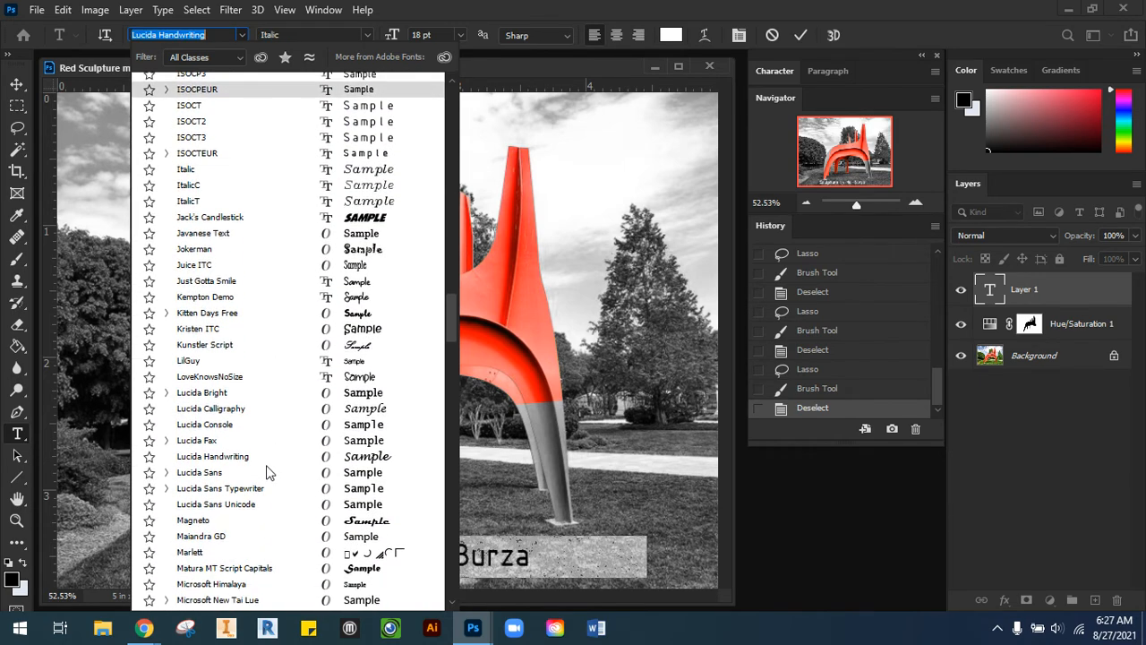
scroll(265, 477, down, 2)
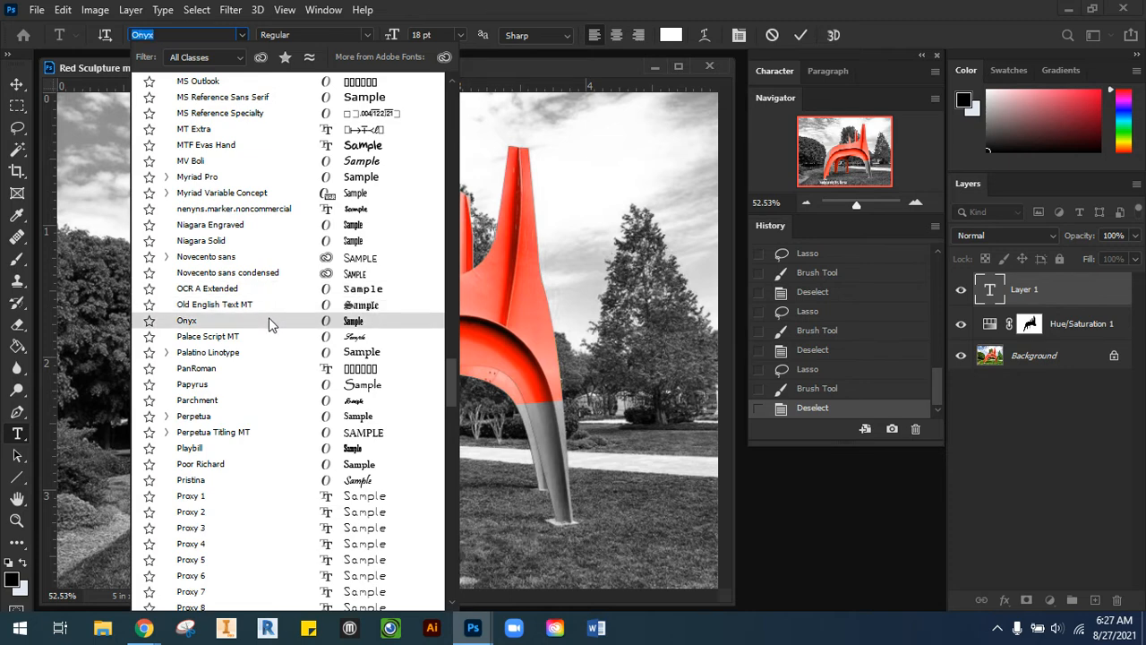
scroll(269, 324, up, 5)
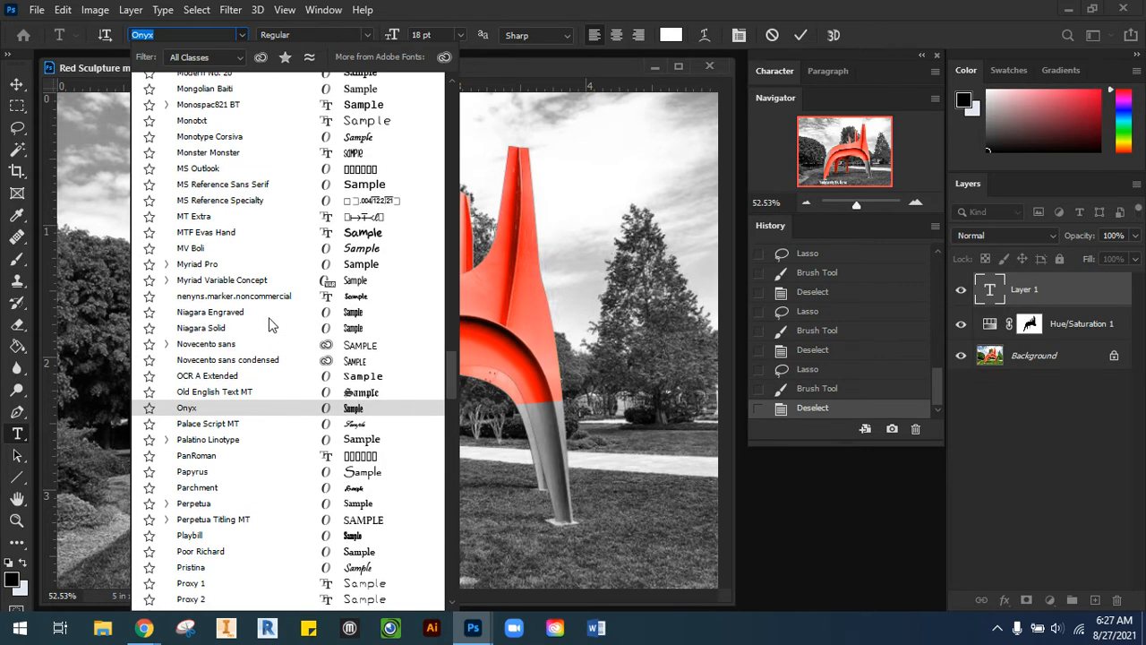
scroll(269, 324, up, 5)
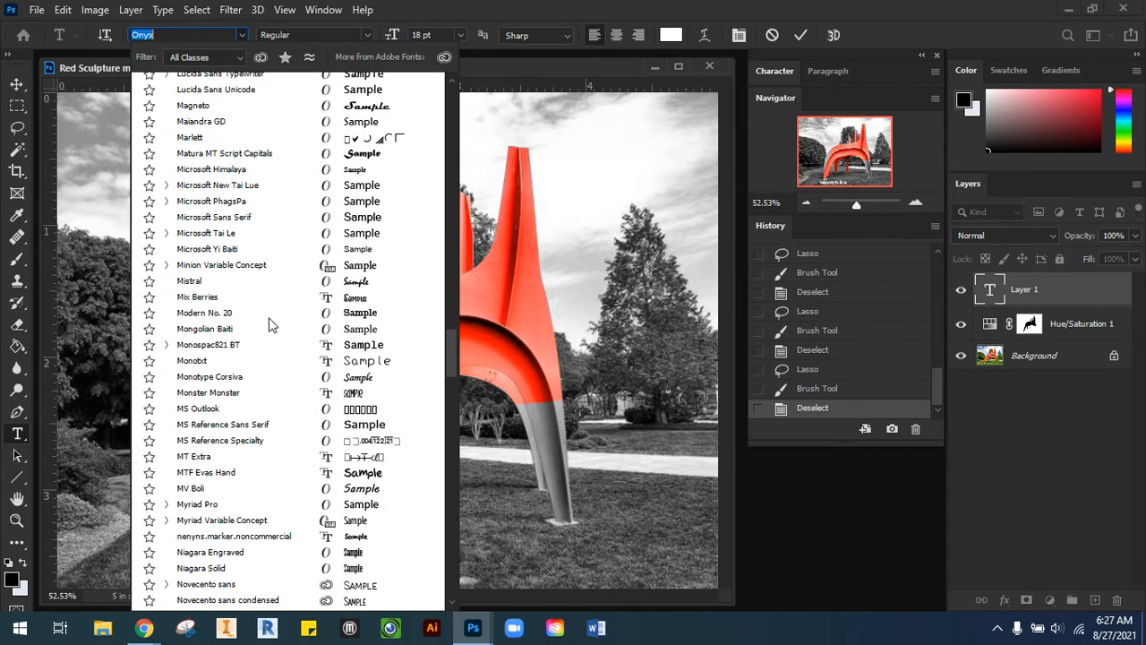
scroll(271, 324, up, 5)
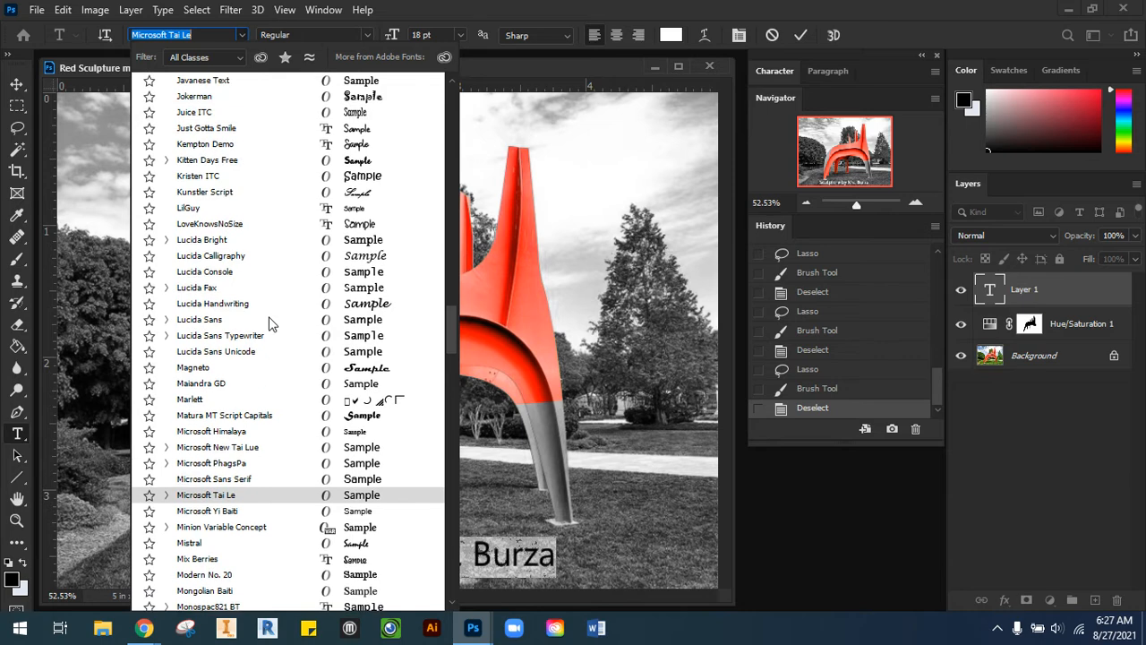
scroll(271, 324, up, 1)
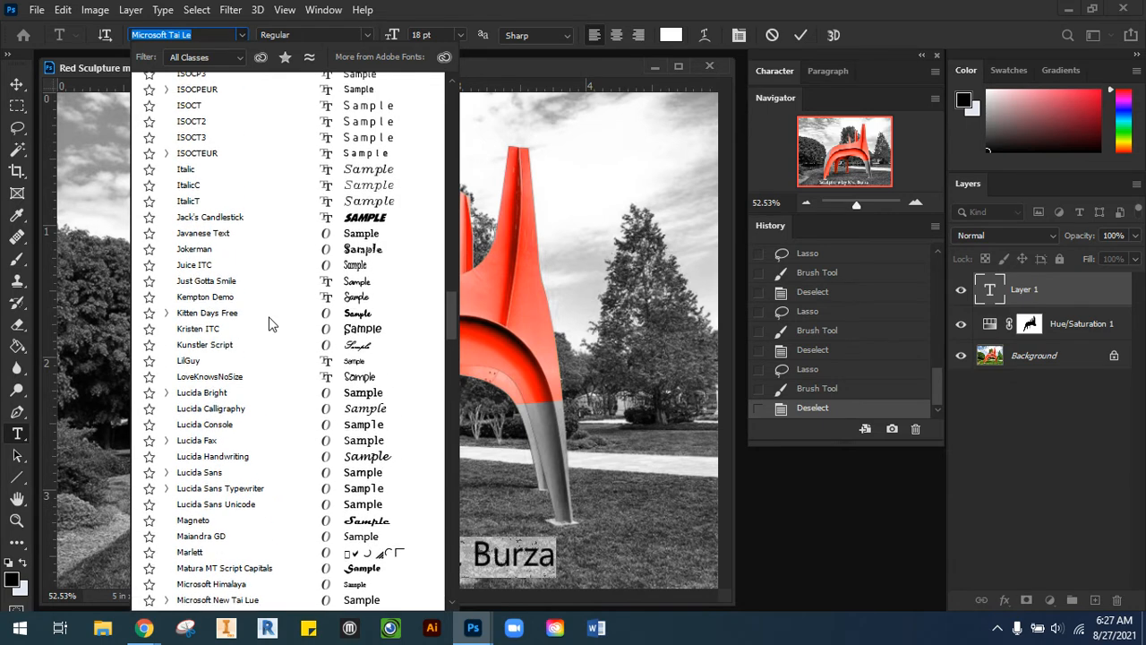
scroll(269, 287, up, 4)
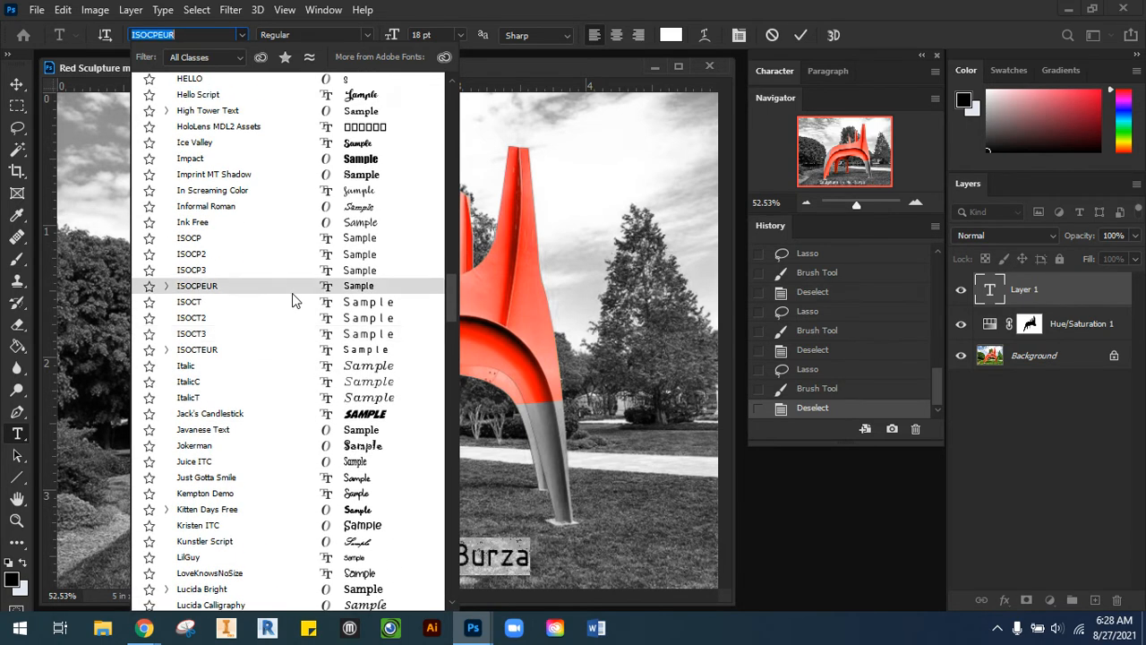
scroll(291, 300, up, 1)
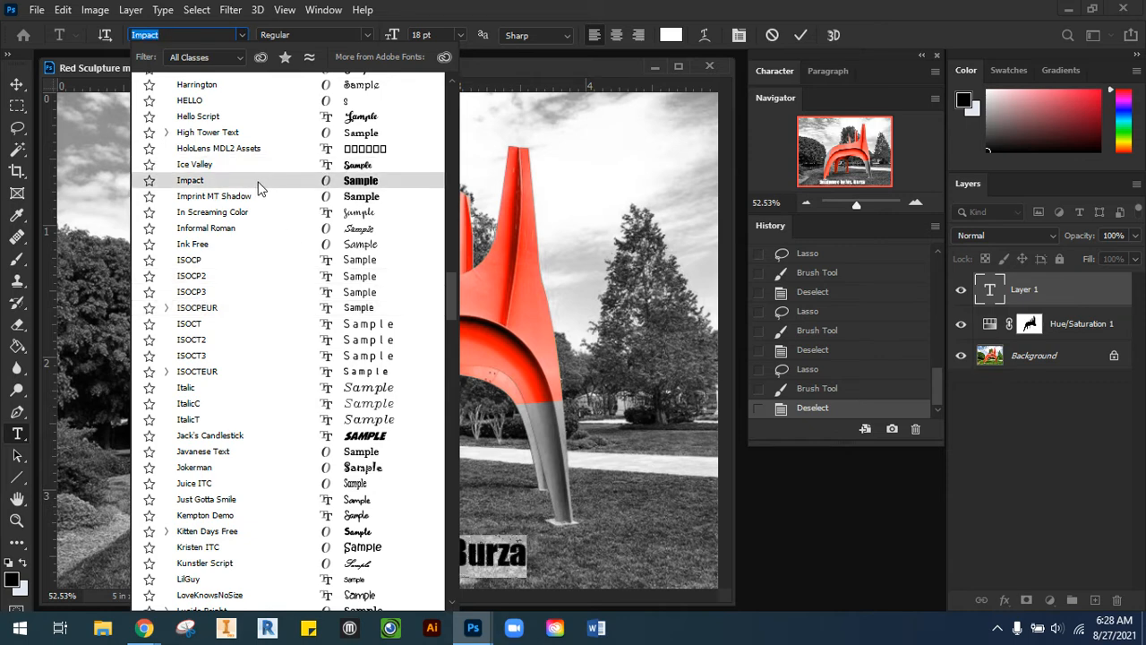
click(258, 183)
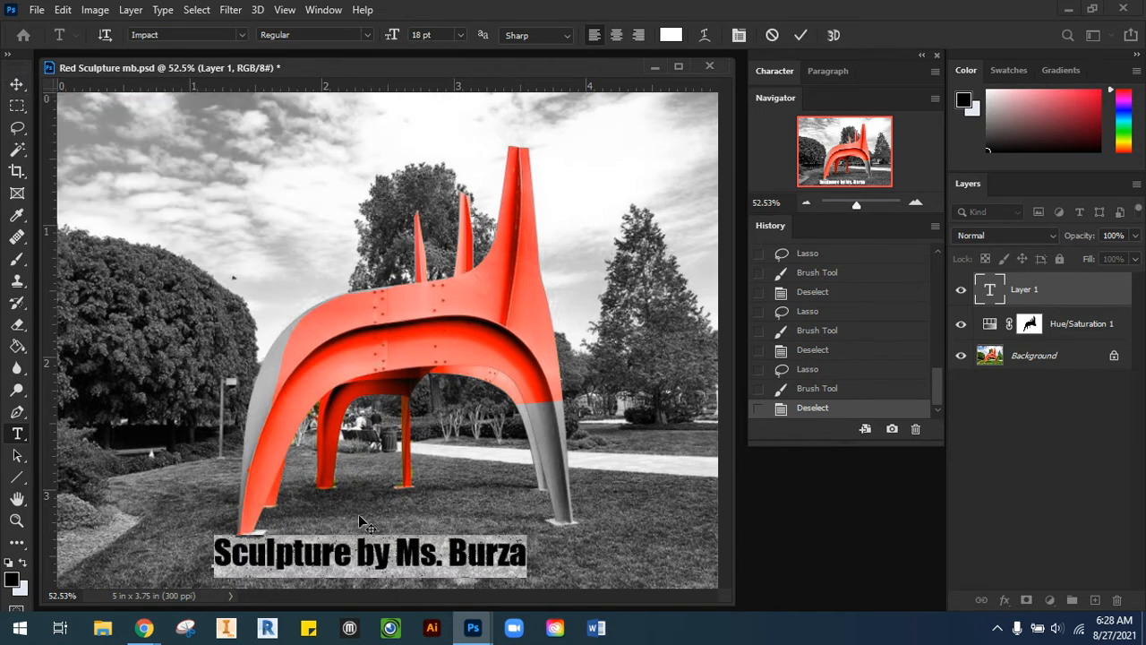
Move the caption slightly right and down so it sits between the sculpture's front legs
click(17, 84)
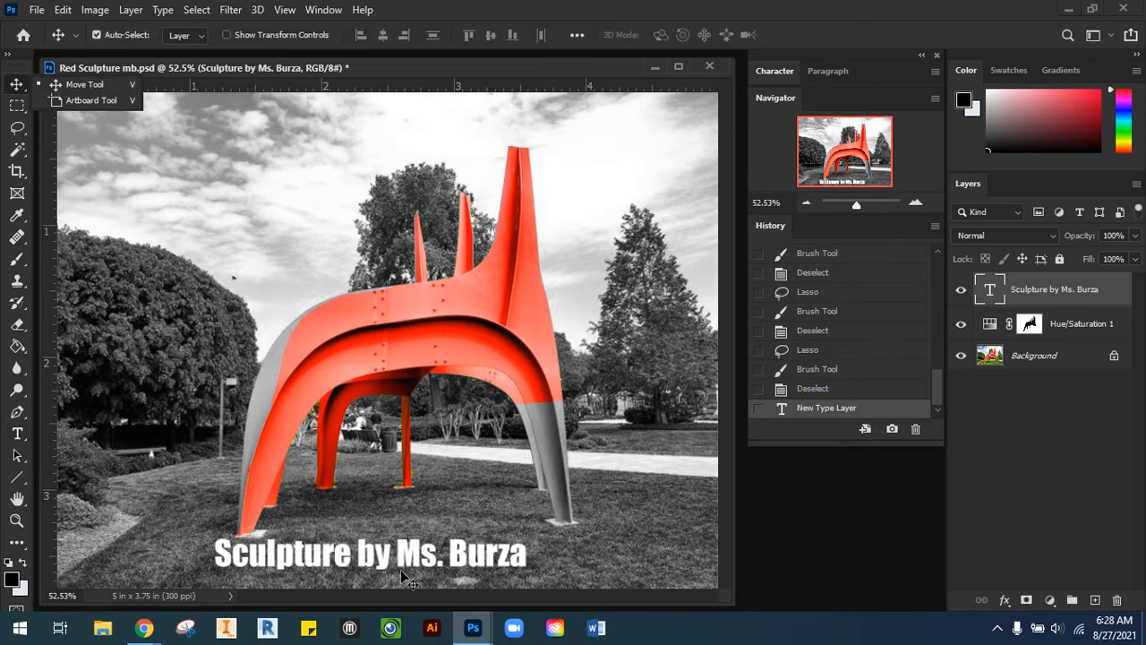
drag(400, 564, 445, 573)
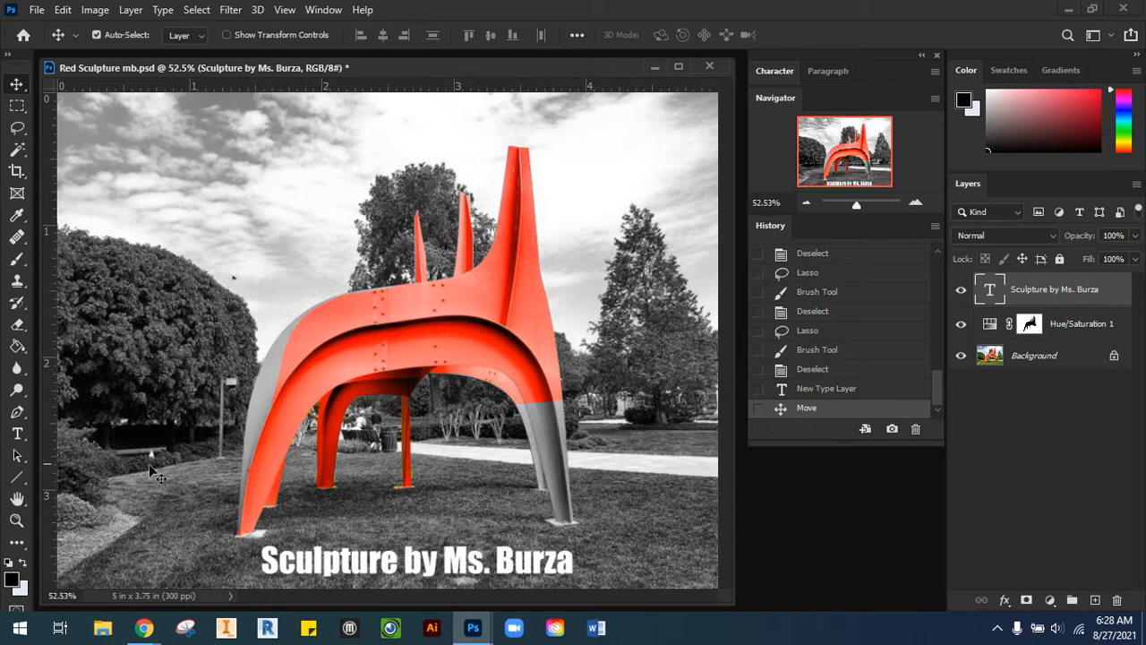
Select the caption text again and change its color to black (000000)
click(18, 434)
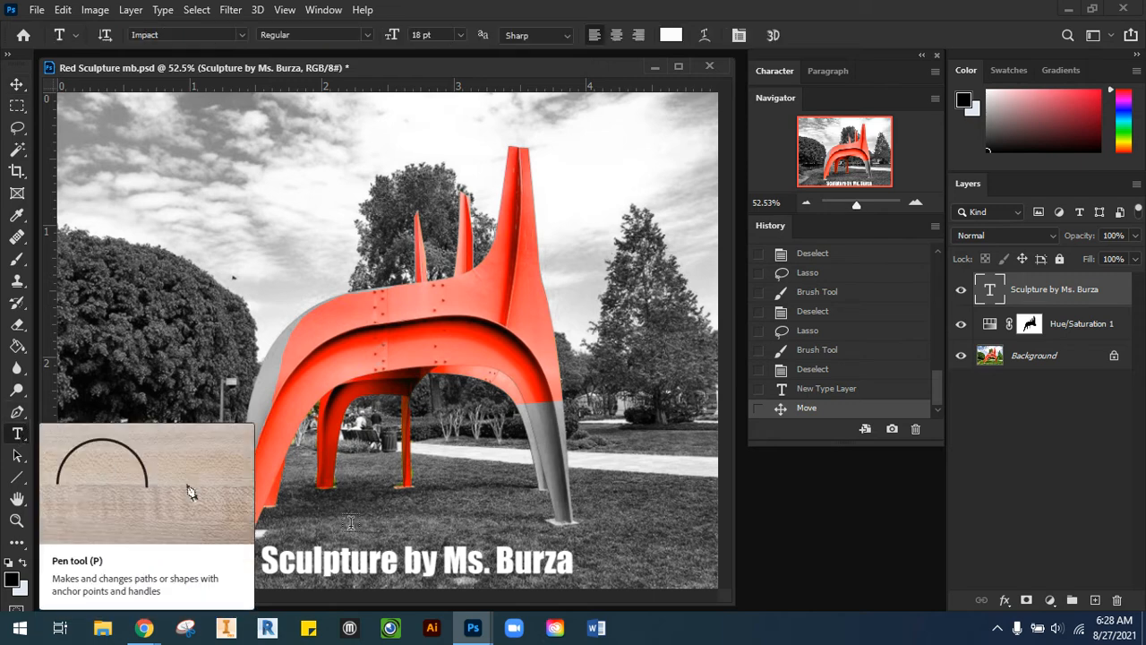
triple_click(418, 562)
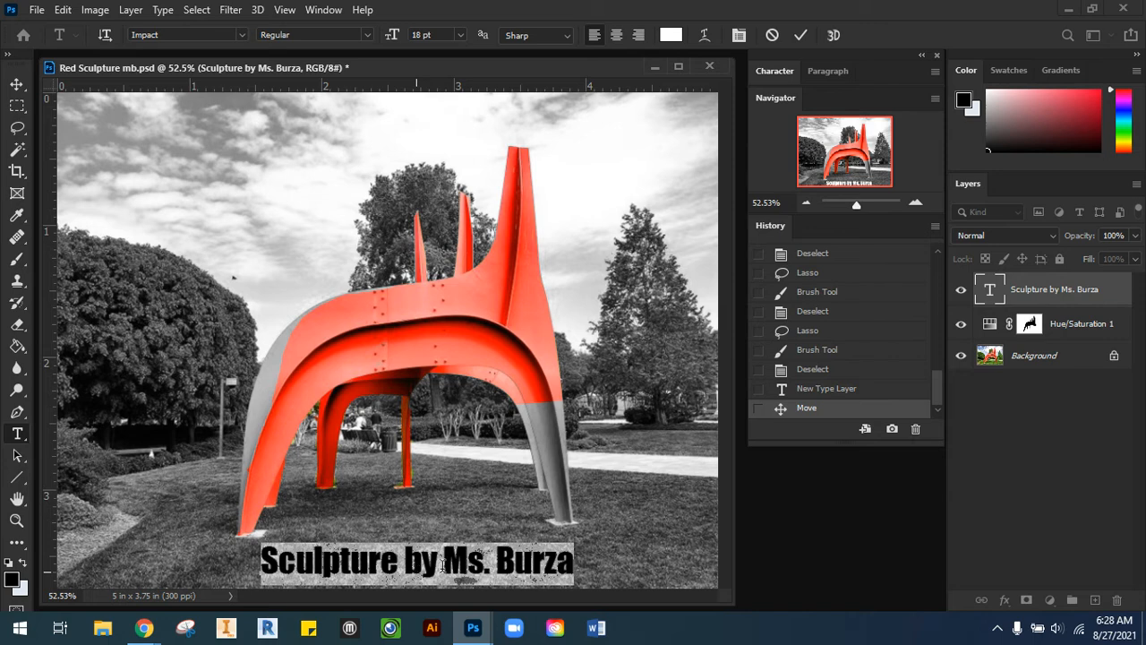
click(669, 36)
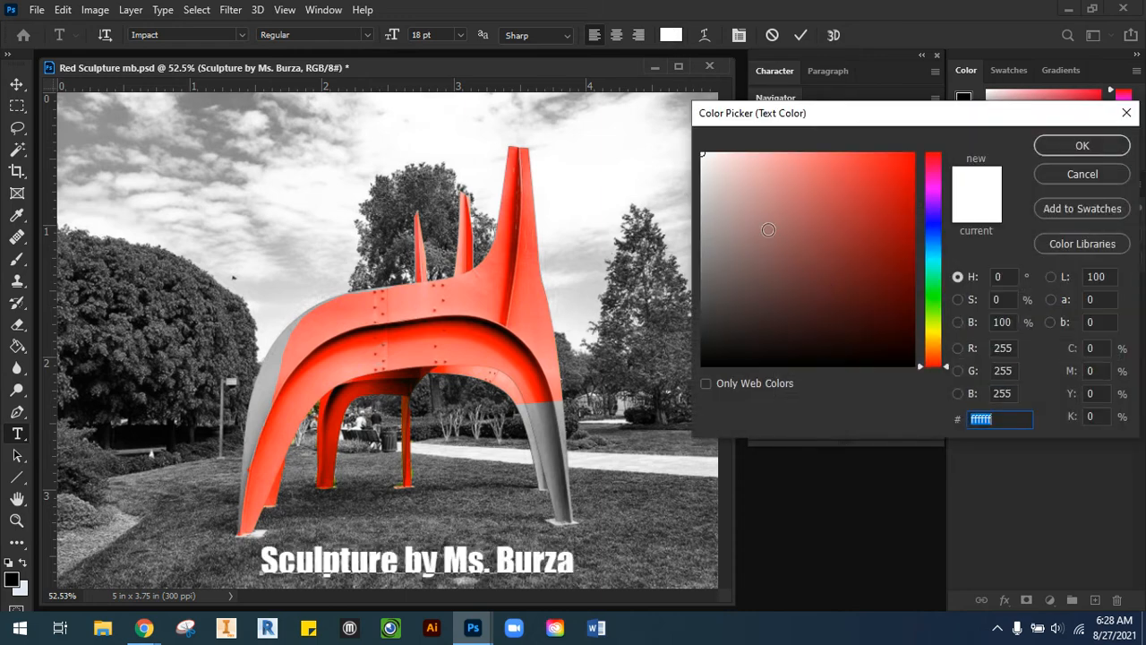
click(736, 318)
mouse_move(736, 317)
mouse_down()
mouse_move(704, 363)
mouse_move(680, 367)
mouse_up()
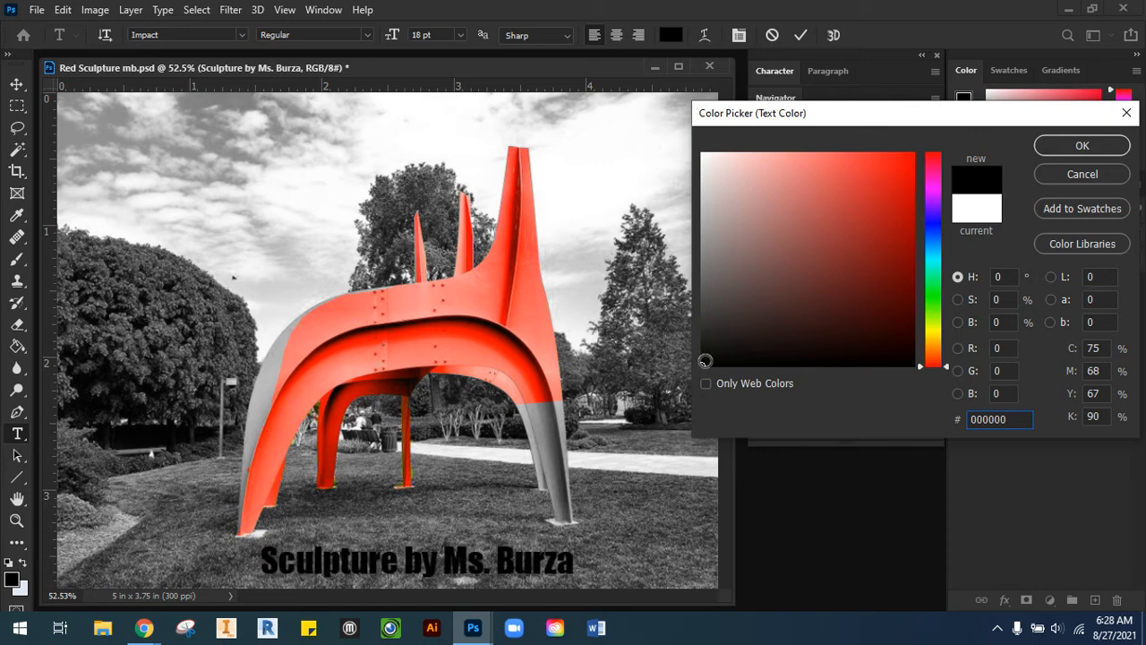
click(1096, 148)
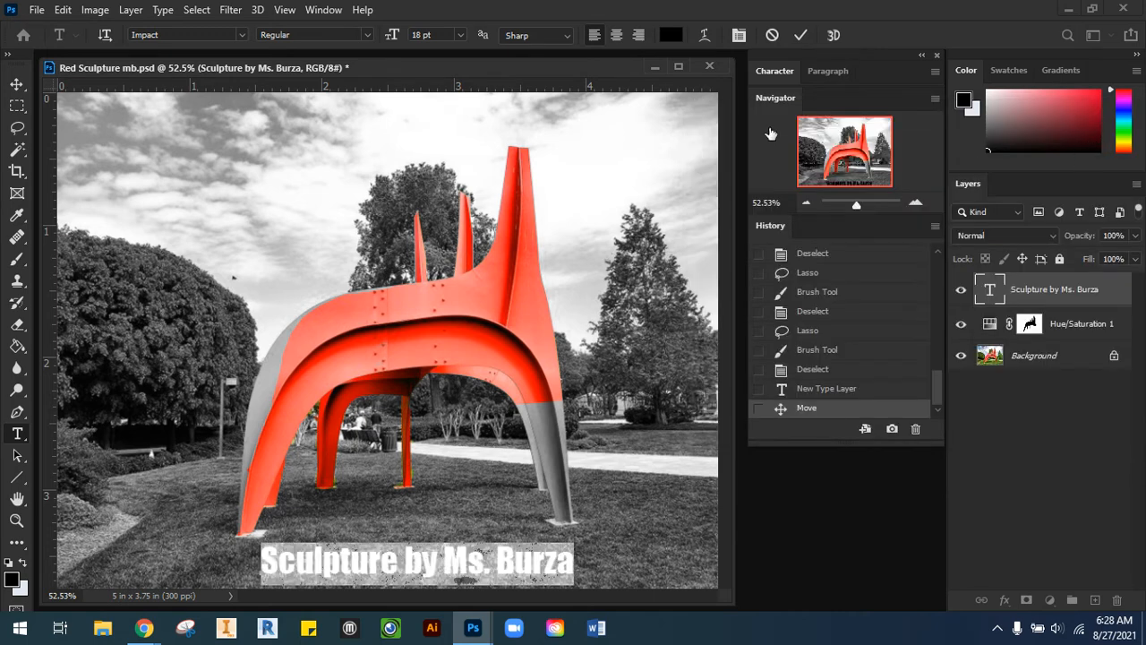
Nudge the black caption slightly left to center it beneath the sculpture
click(17, 84)
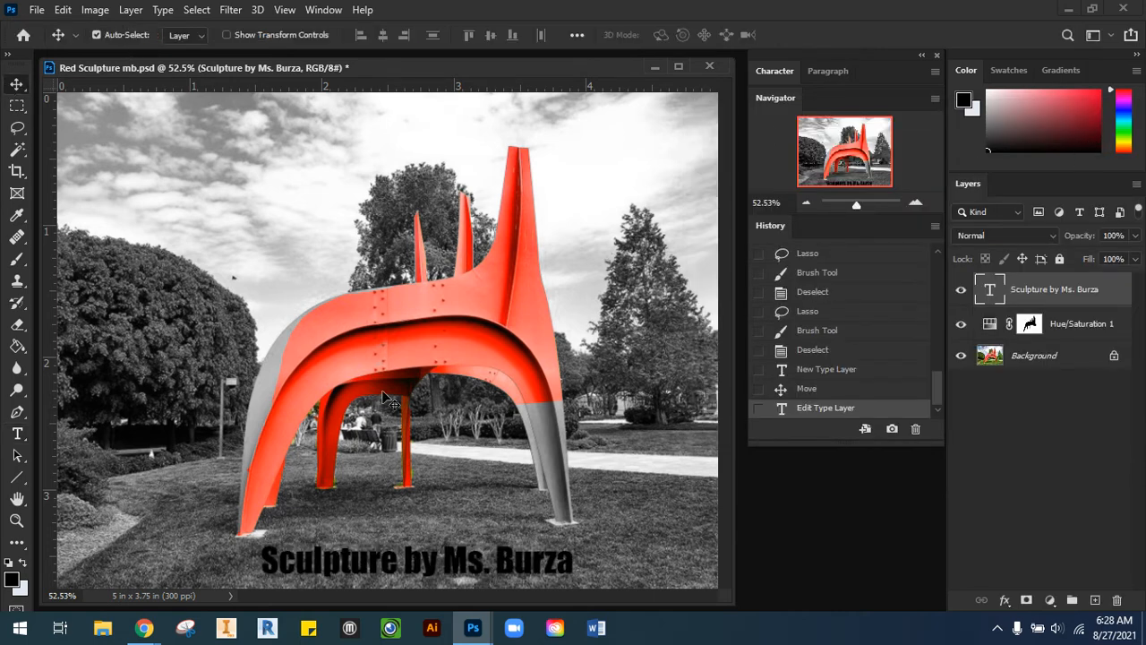
drag(442, 566, 436, 572)
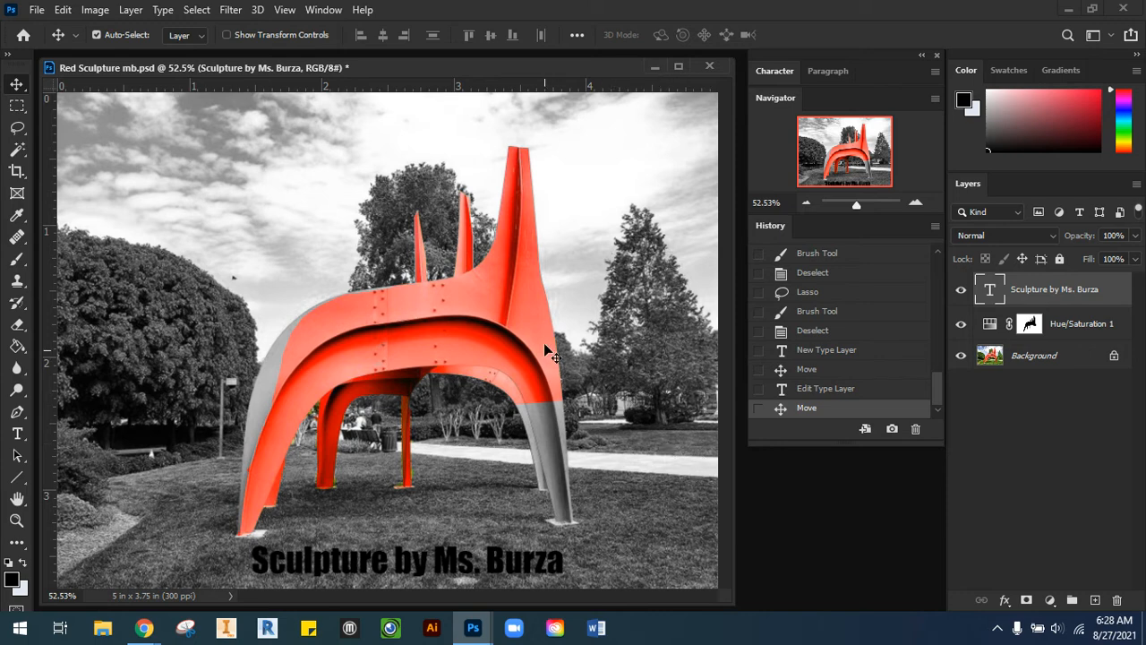
Add an Outer Glow layer style to the caption with blend mode Normal and opacity 100%
click(131, 9)
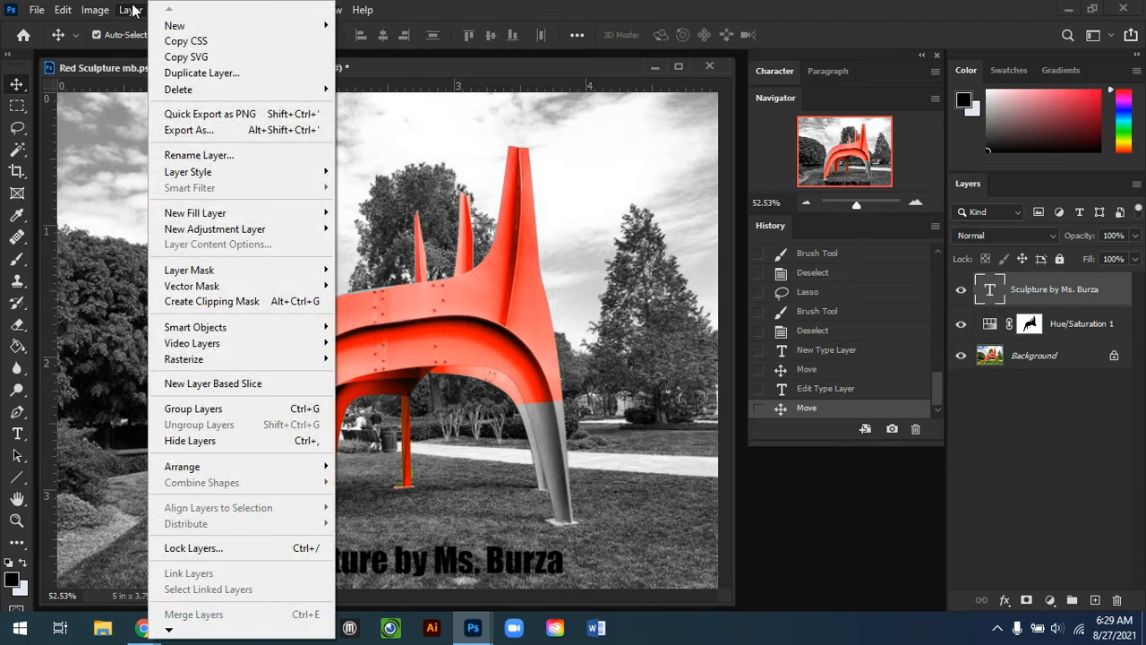
mouse_move(283, 219)
mouse_move(305, 179)
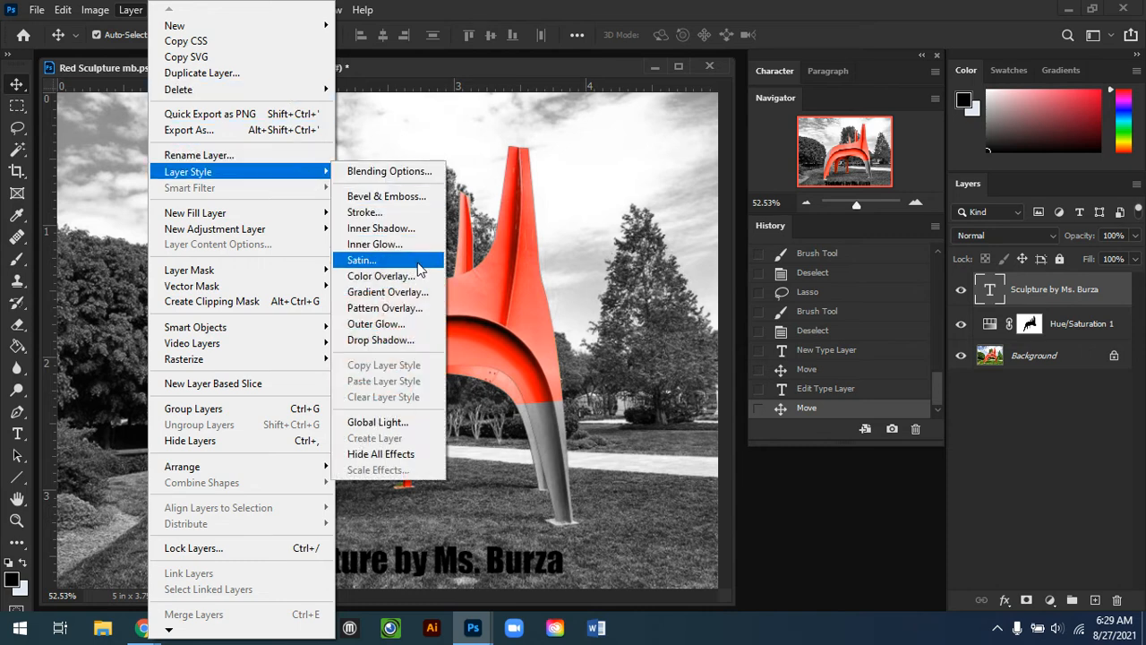
click(419, 326)
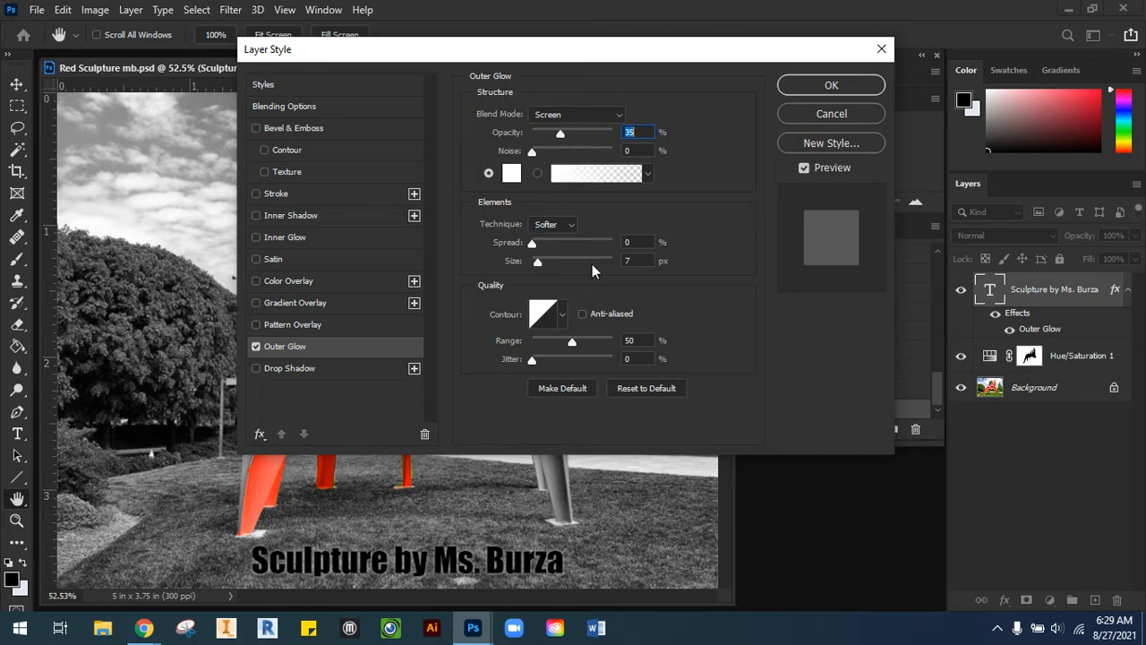
click(598, 115)
scroll(598, 114, up, 3)
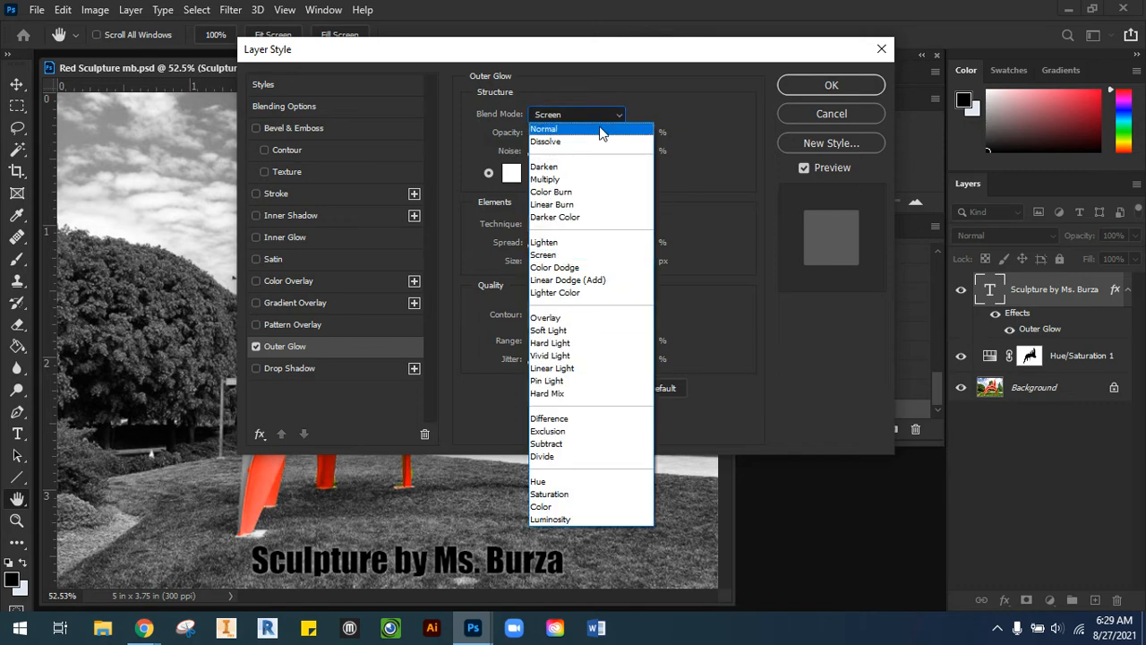
click(598, 113)
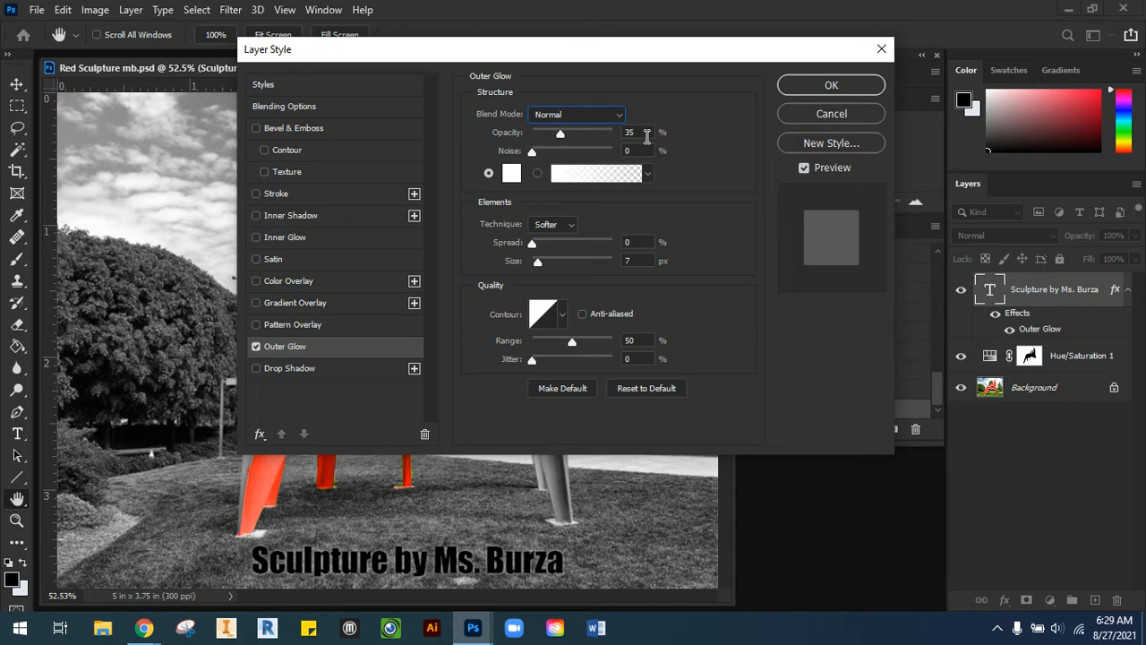
click(644, 133)
text(100)
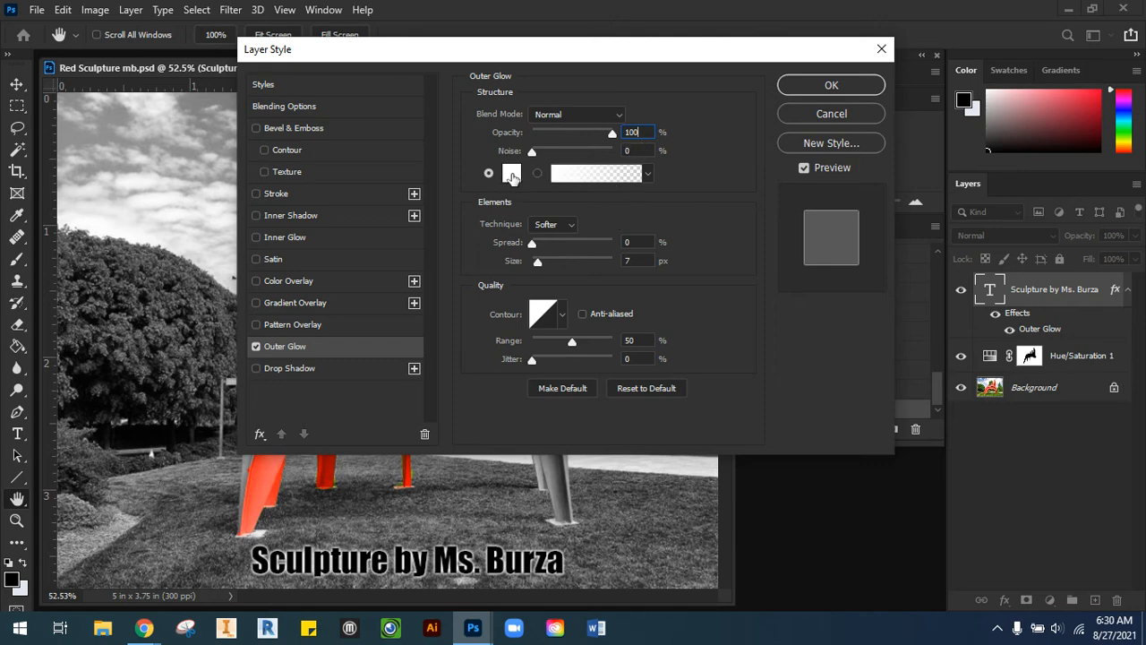
Keep the glow color white (ffffff), set the glow size to 10 px and apply the layer style
click(509, 178)
drag(746, 215, 662, 139)
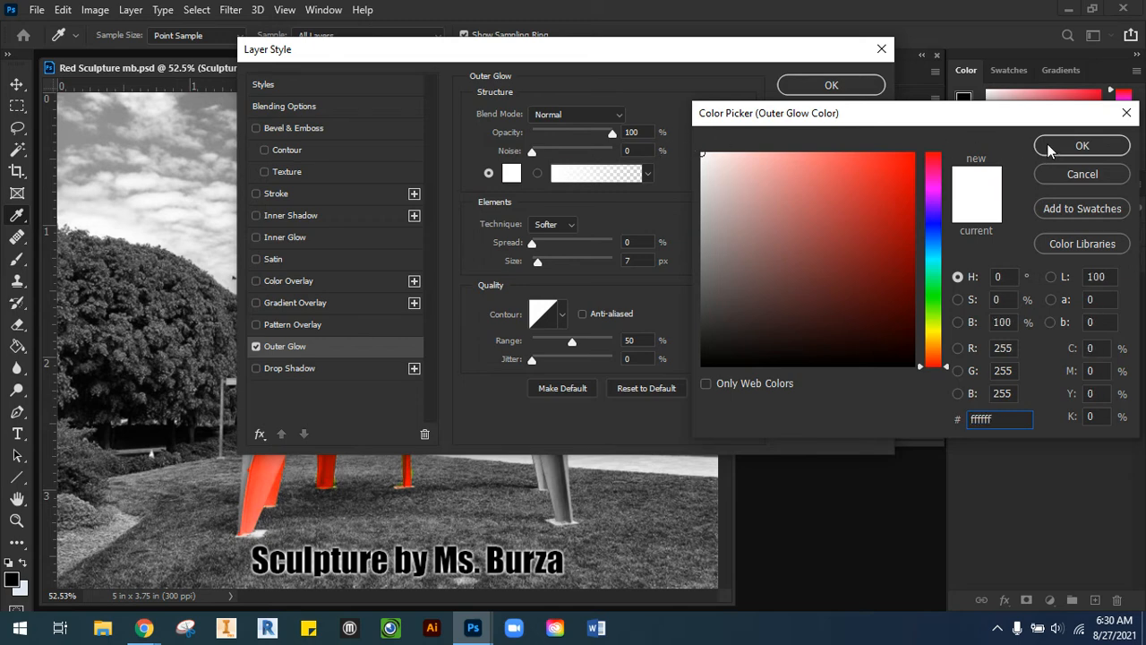
click(1079, 146)
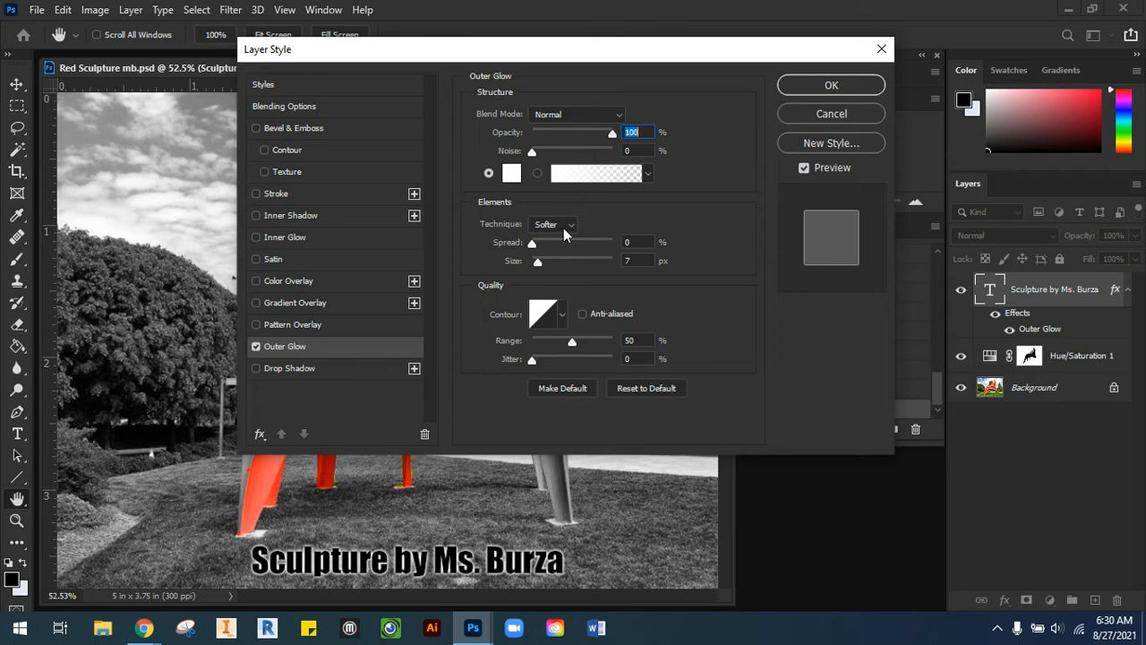
double_click(640, 260)
text(10)
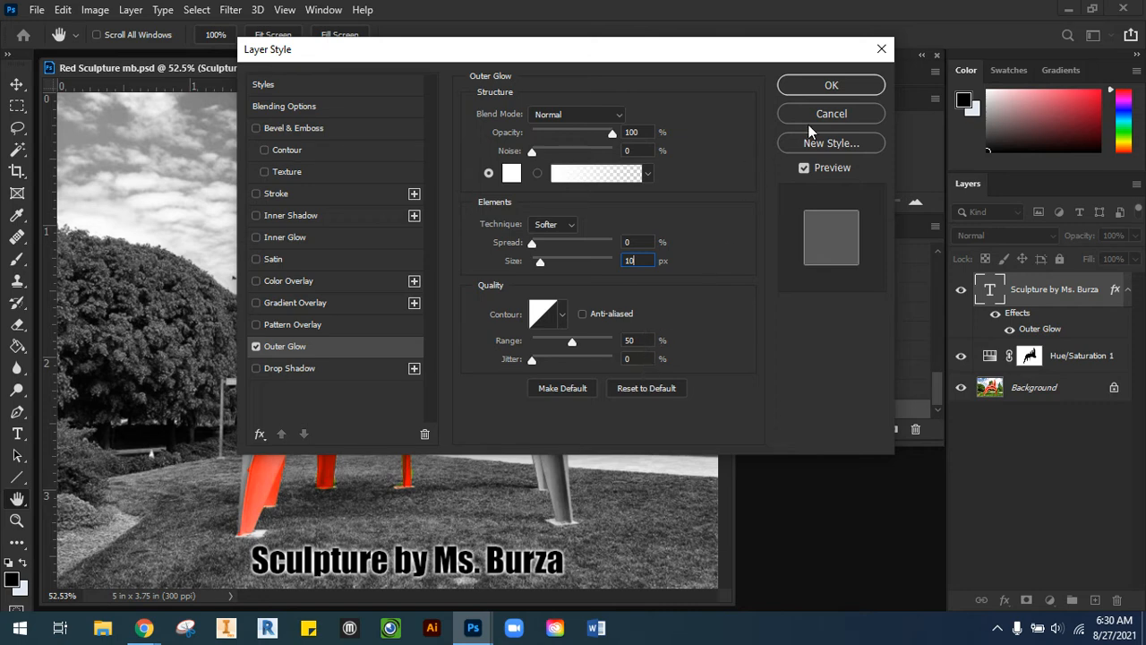
click(852, 84)
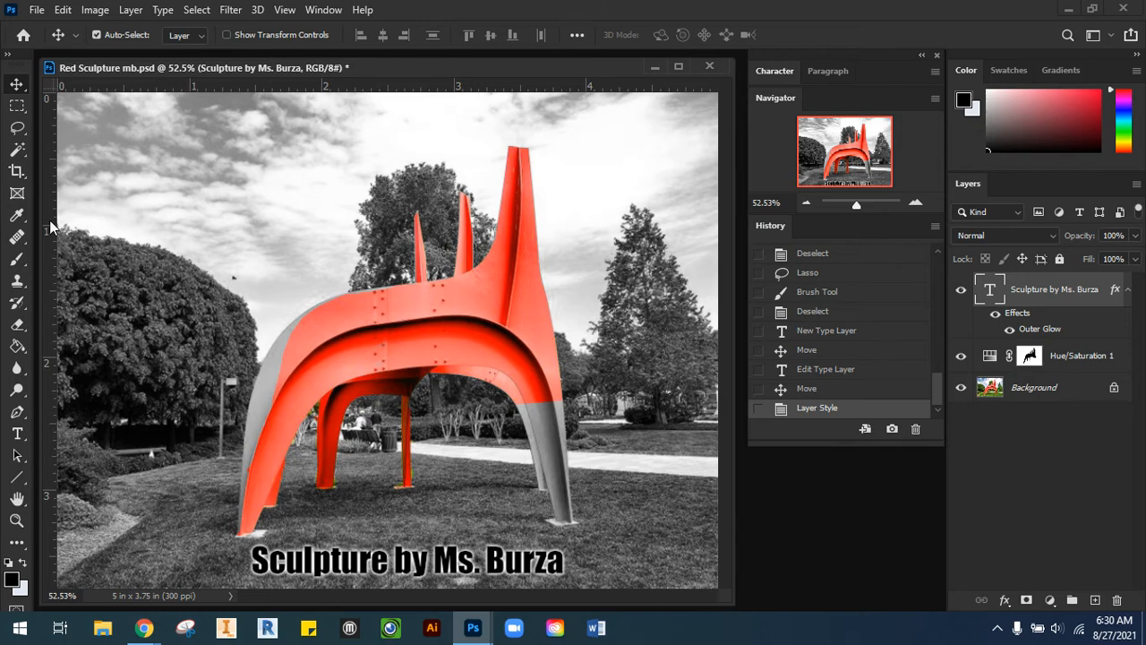
Widen the document window slightly and place a vertical guide at 2.500 in, the horizontal center of the image
click(285, 9)
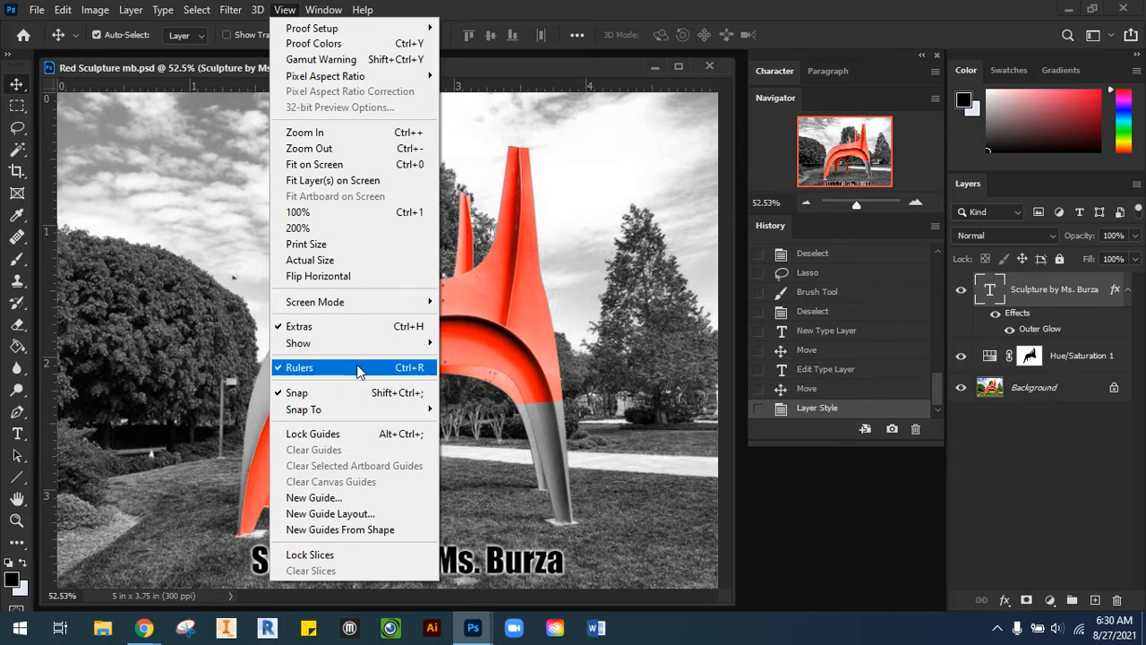
click(288, 11)
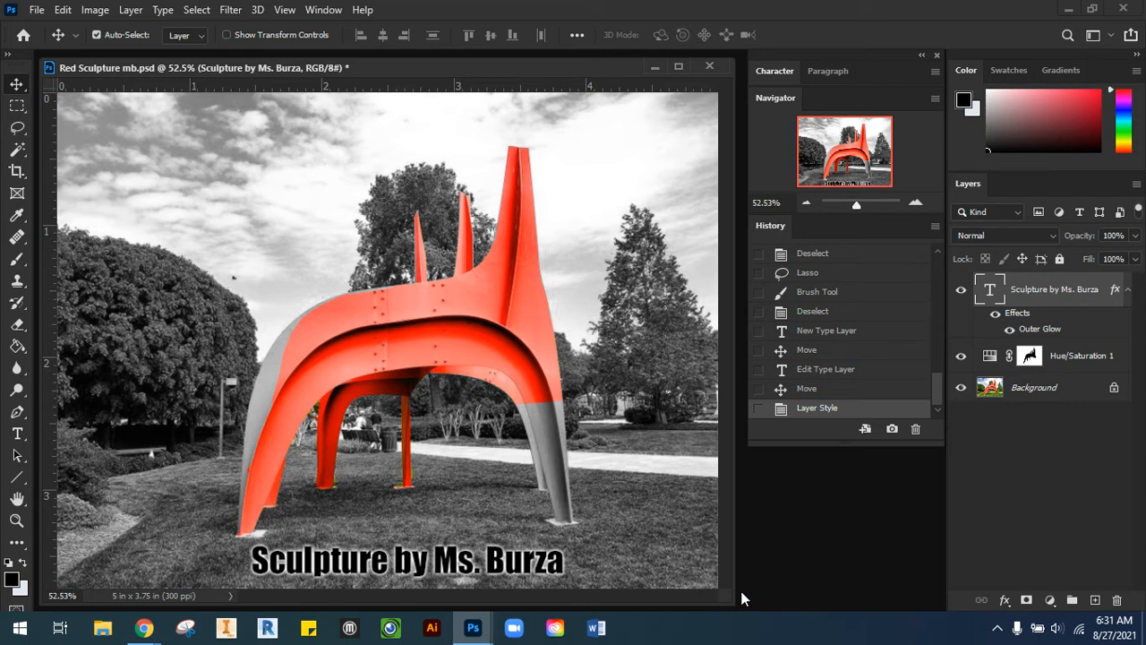
drag(728, 595, 746, 596)
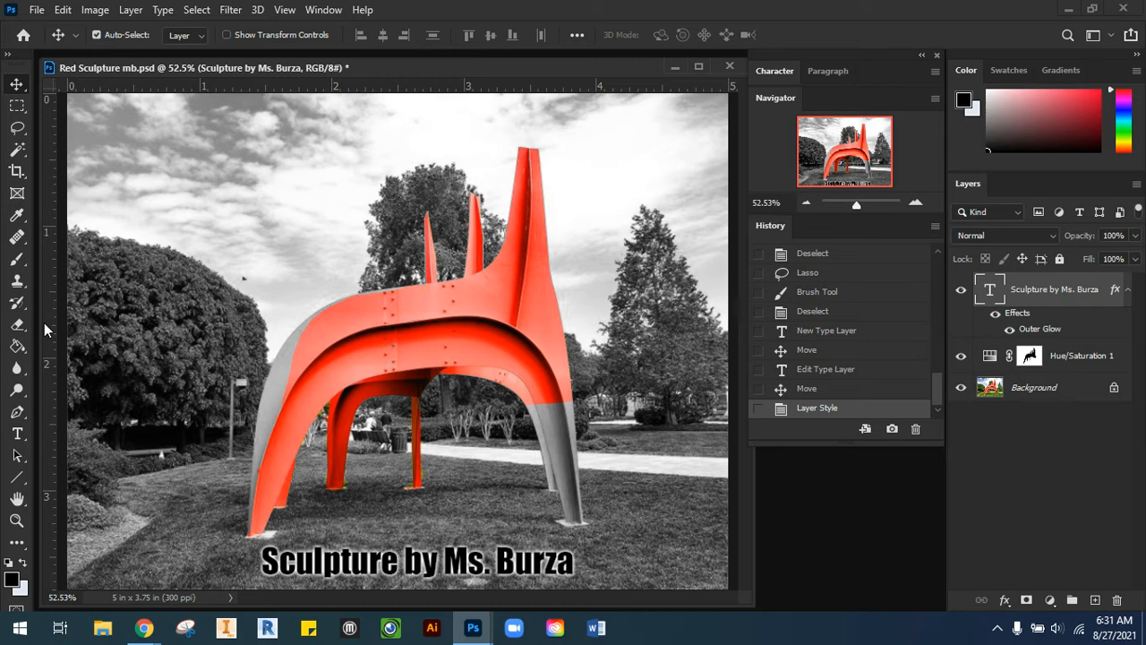
drag(44, 322, 49, 323)
drag(48, 322, 399, 301)
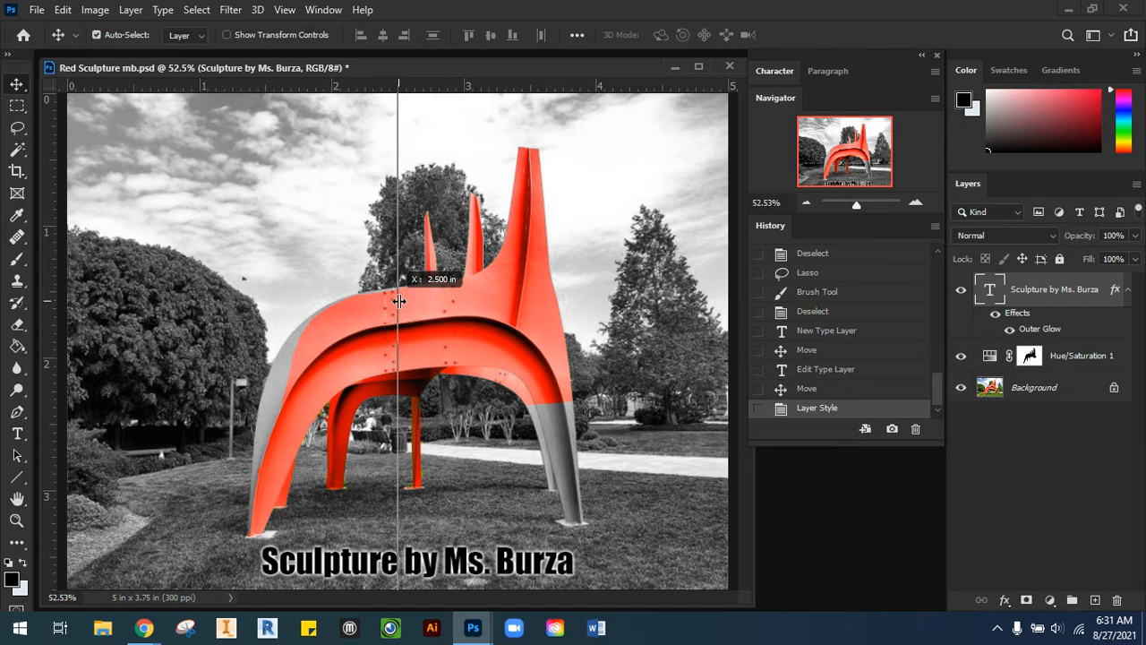
drag(400, 302, 399, 302)
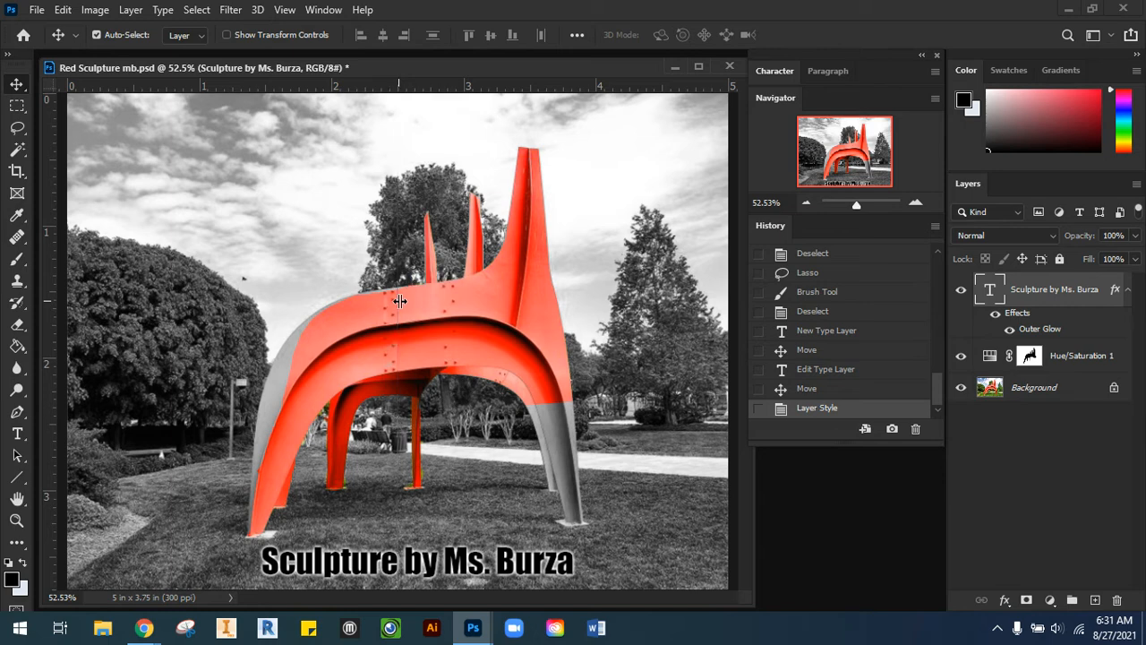
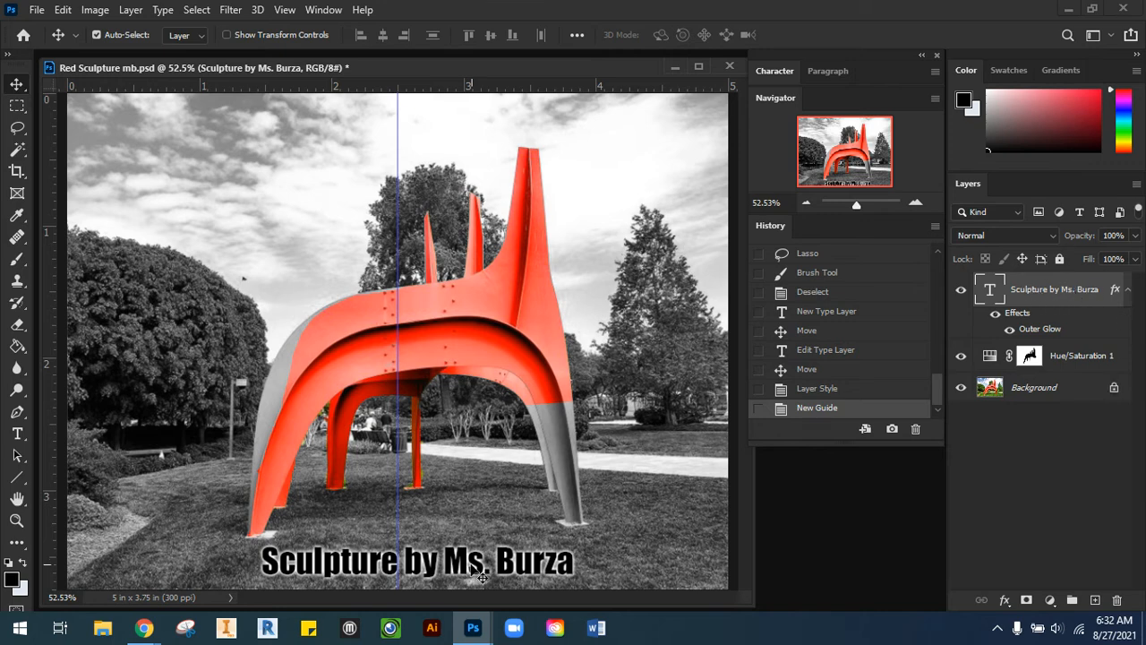
Move the caption 0.150 in left so it is centered on the vertical guide
drag(428, 571, 400, 571)
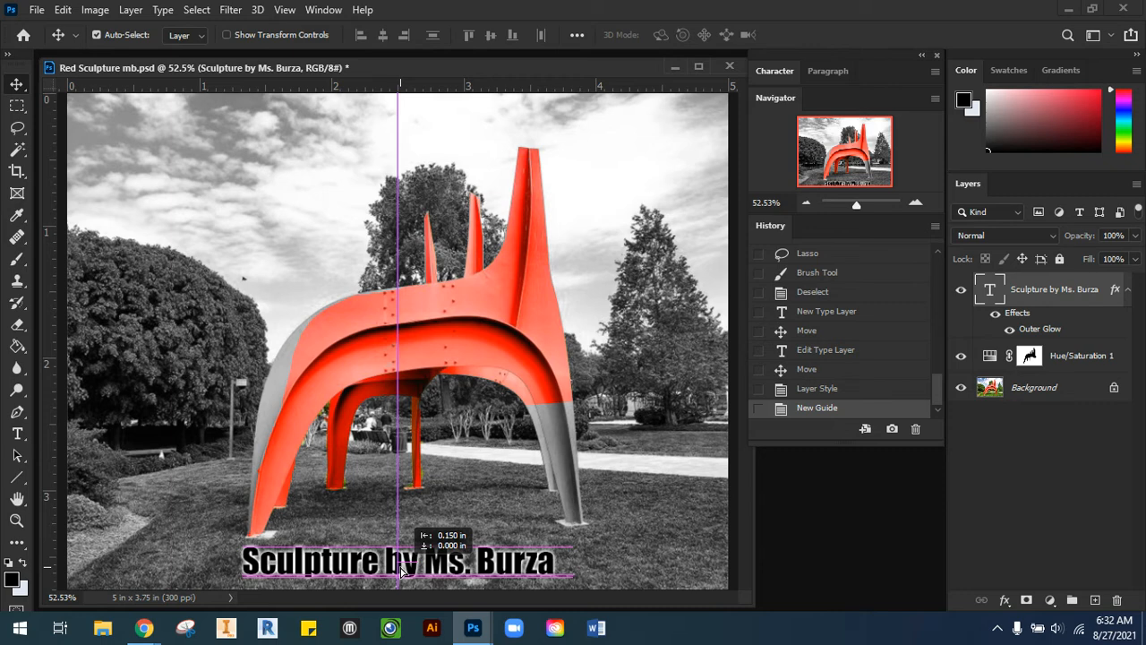
drag(400, 571, 403, 571)
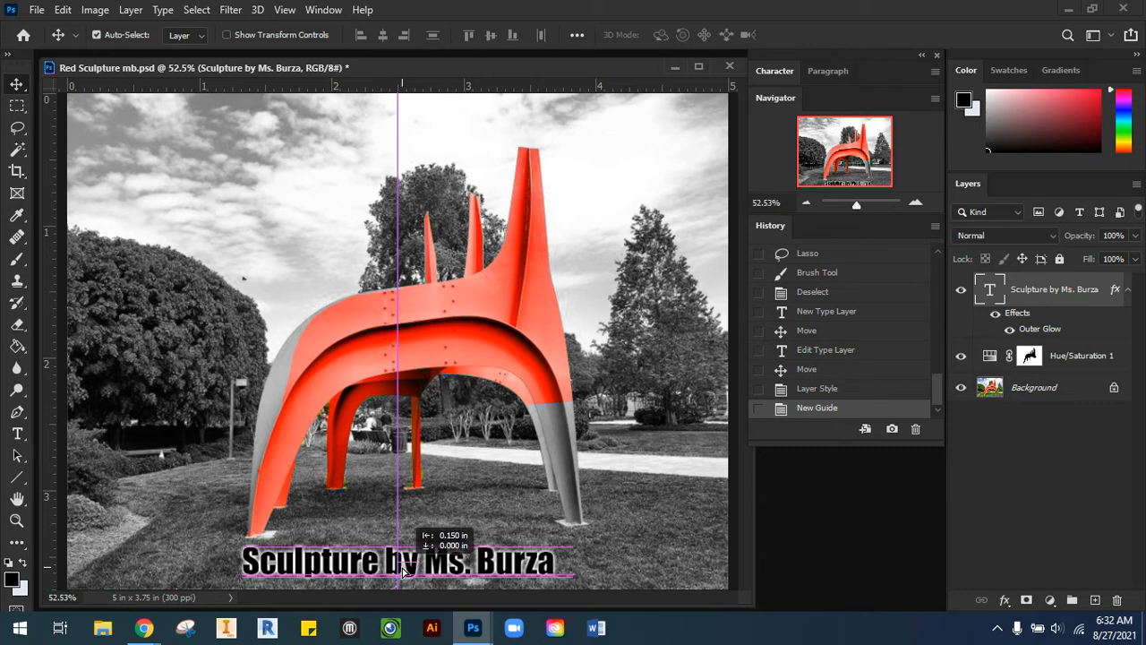
drag(403, 572, 403, 571)
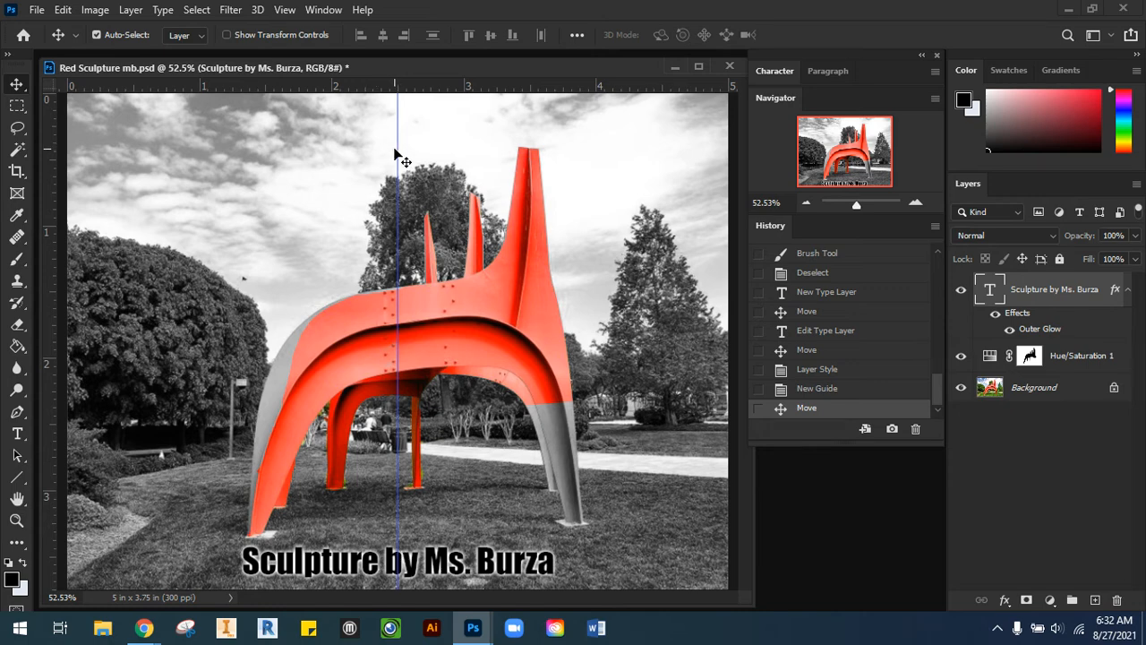
Toggle the center guide's visibility off and on, and clear all guides from the image
key(ctrl+semicolon)
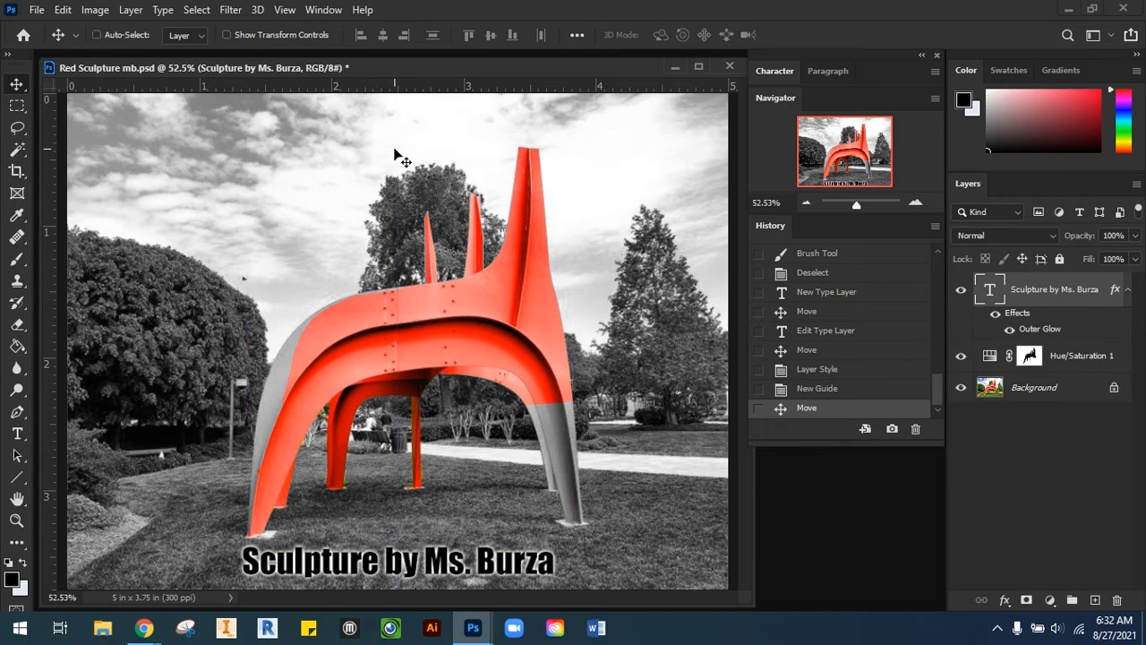
key(ctrl+semicolon)
key(ctrl+semicolon)
key(ctrl+semicolon)
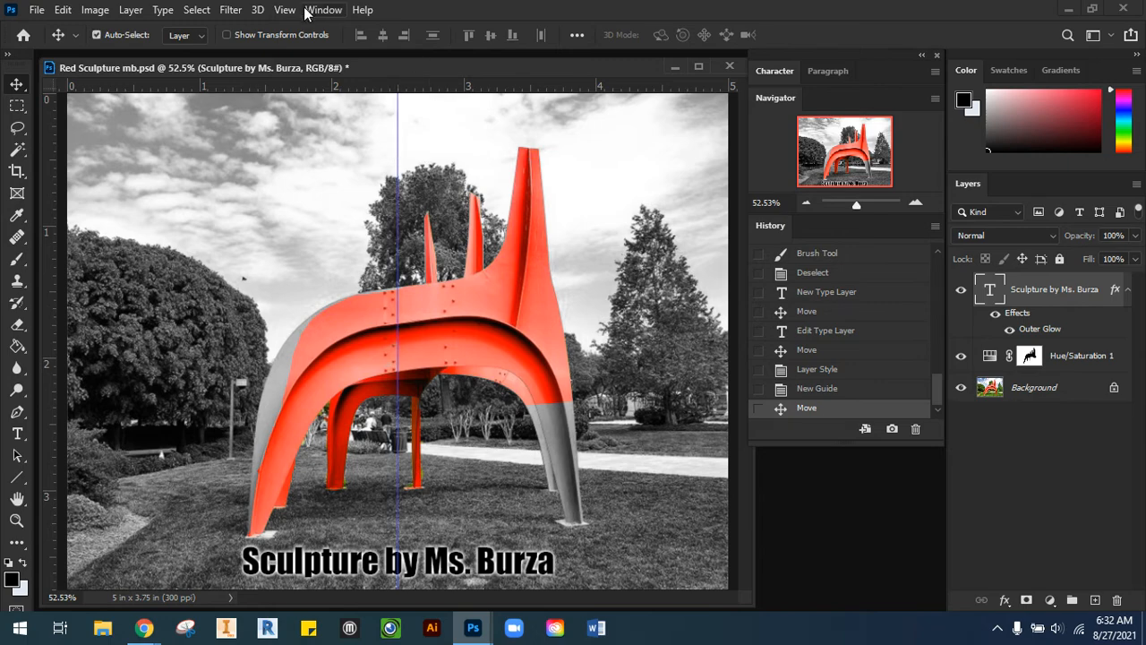
click(285, 10)
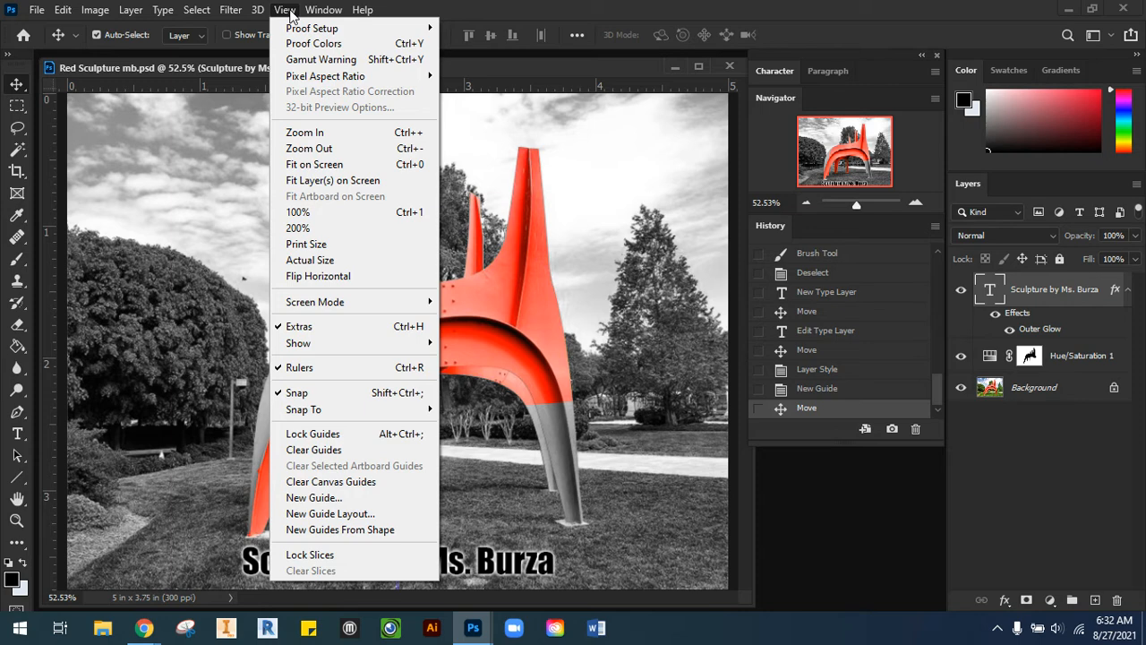
click(333, 455)
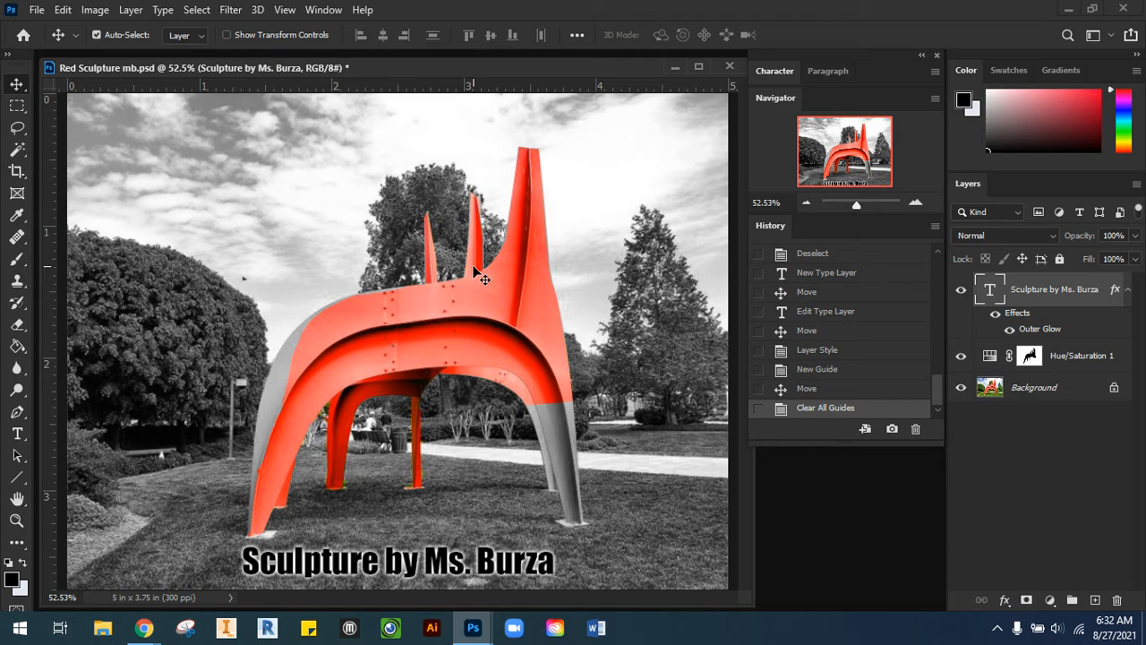
click(284, 9)
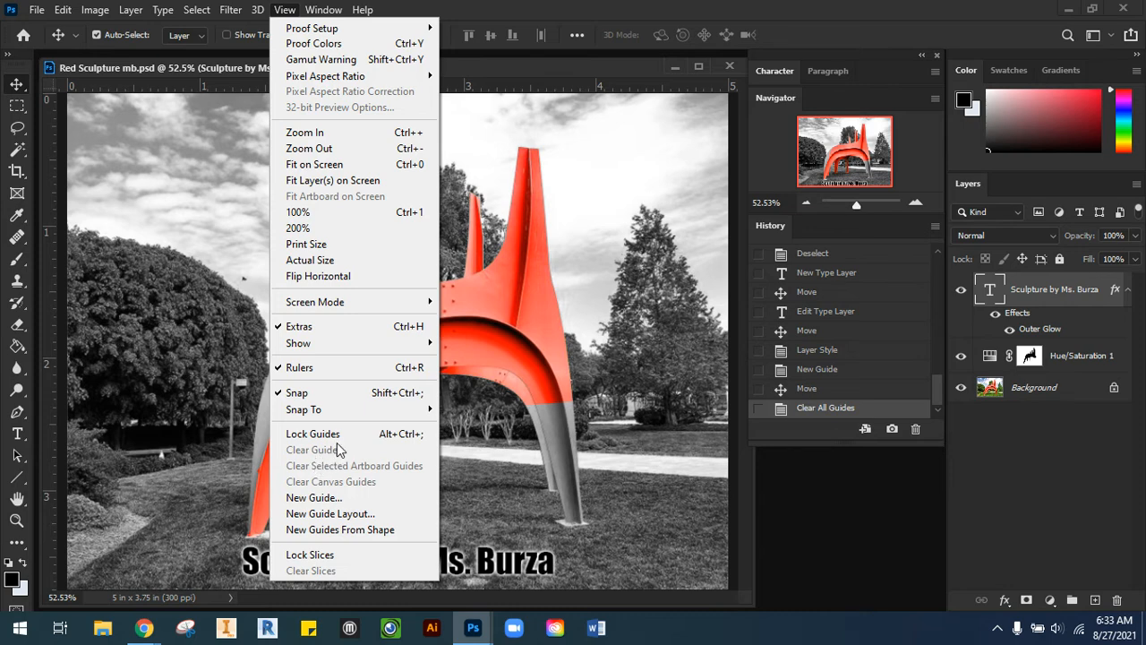
click(285, 10)
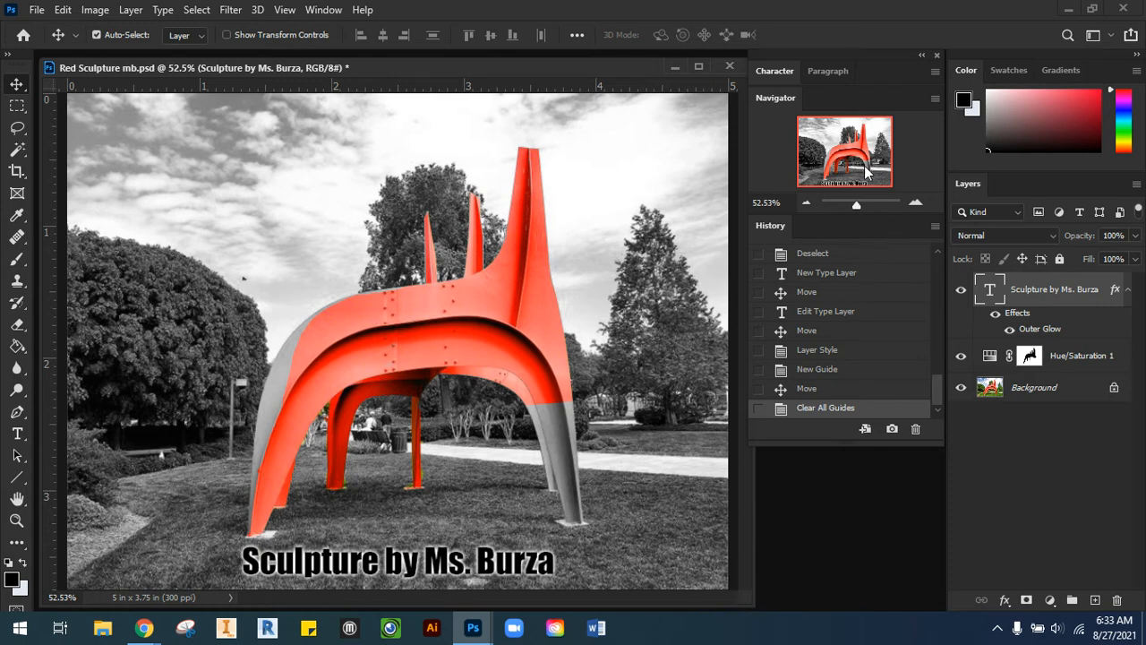
Place a horizontal guide through the middle of the caption and hide the guides
click(806, 205)
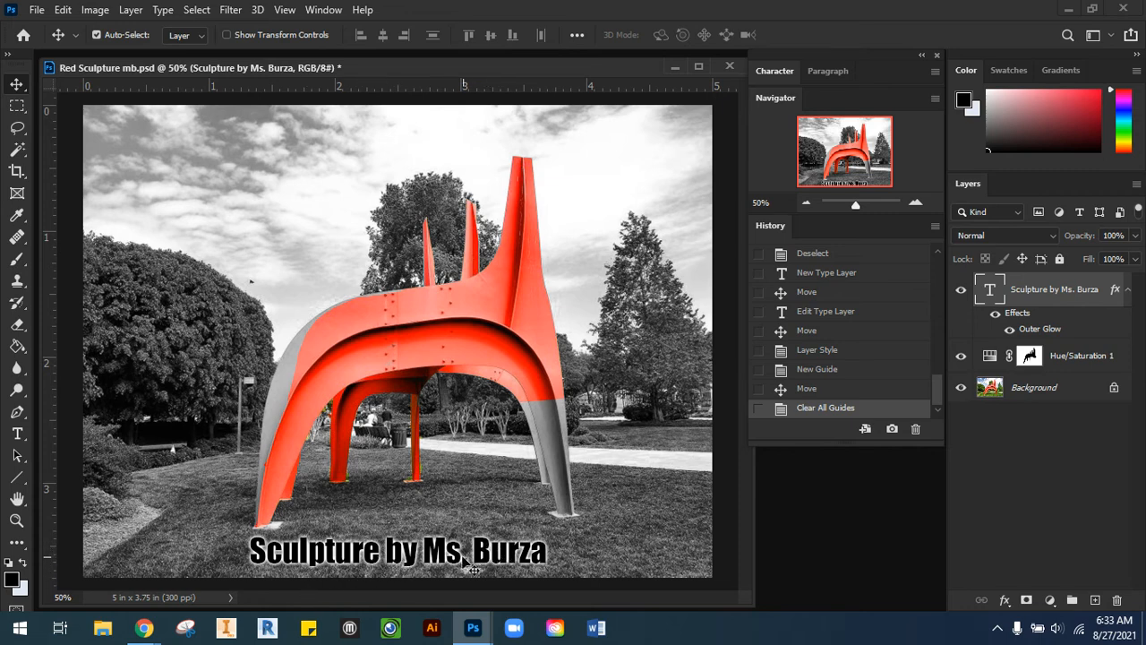
drag(240, 86, 281, 552)
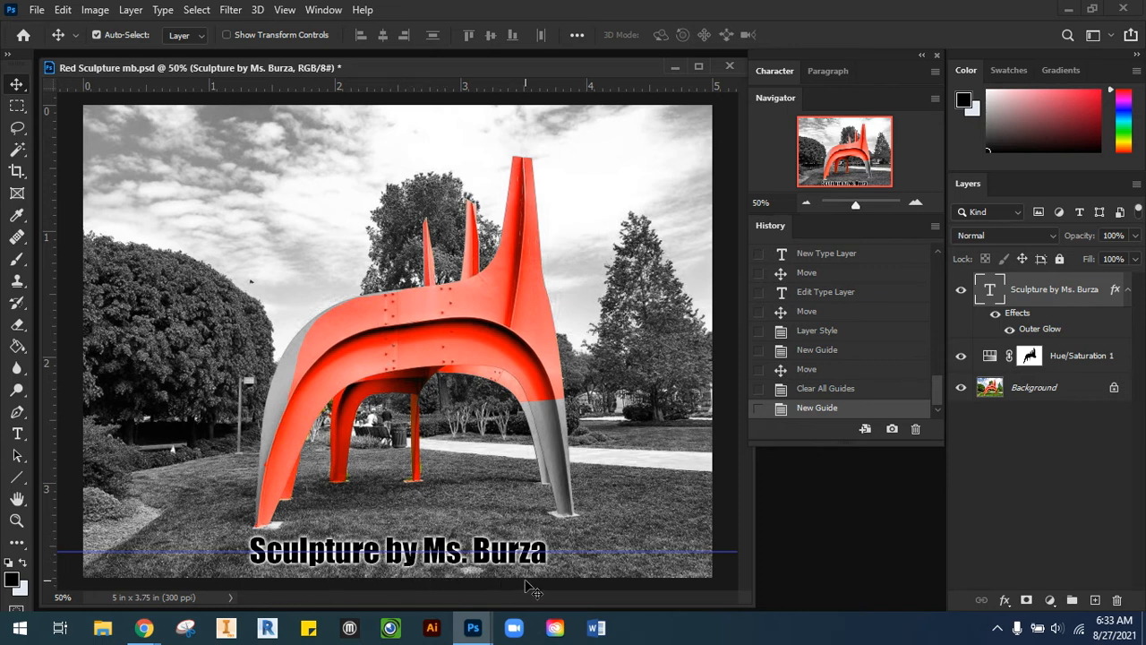
key(ctrl+semicolon)
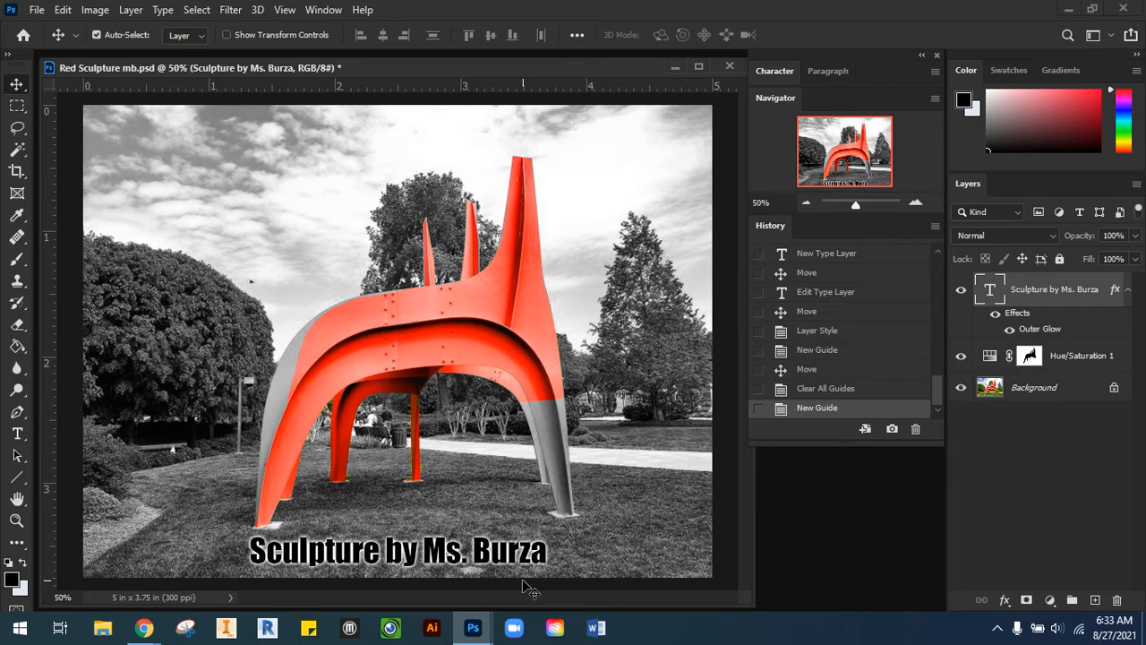
Select all the black caption letters using the Magic Wand with tolerance 0 and Contiguous turned off
click(17, 150)
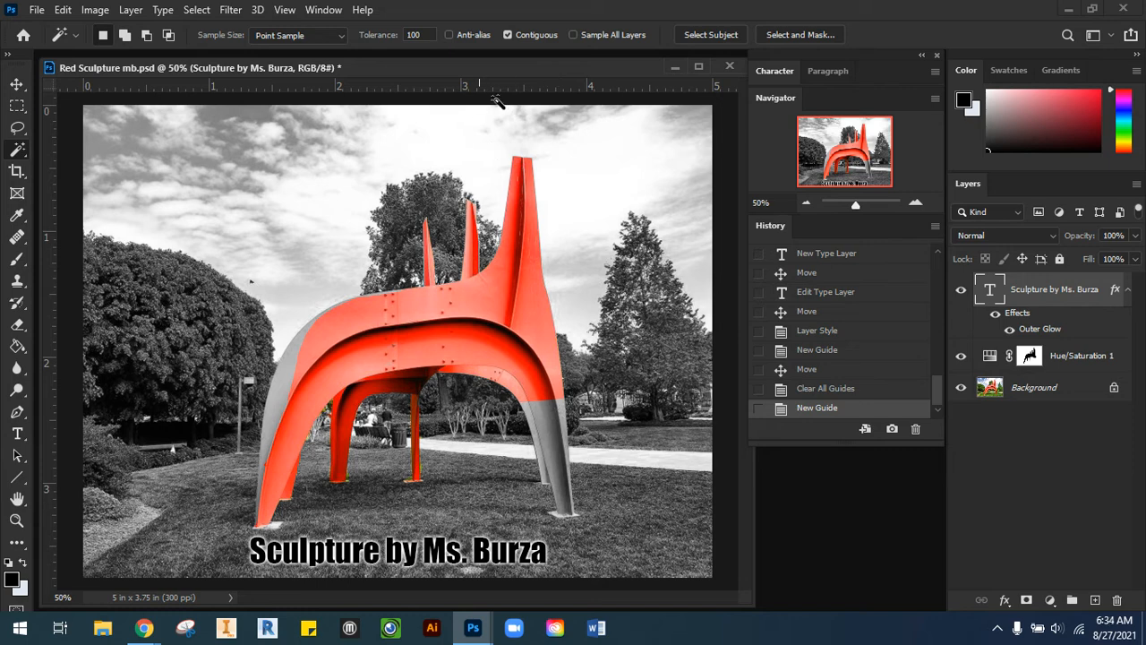
click(428, 35)
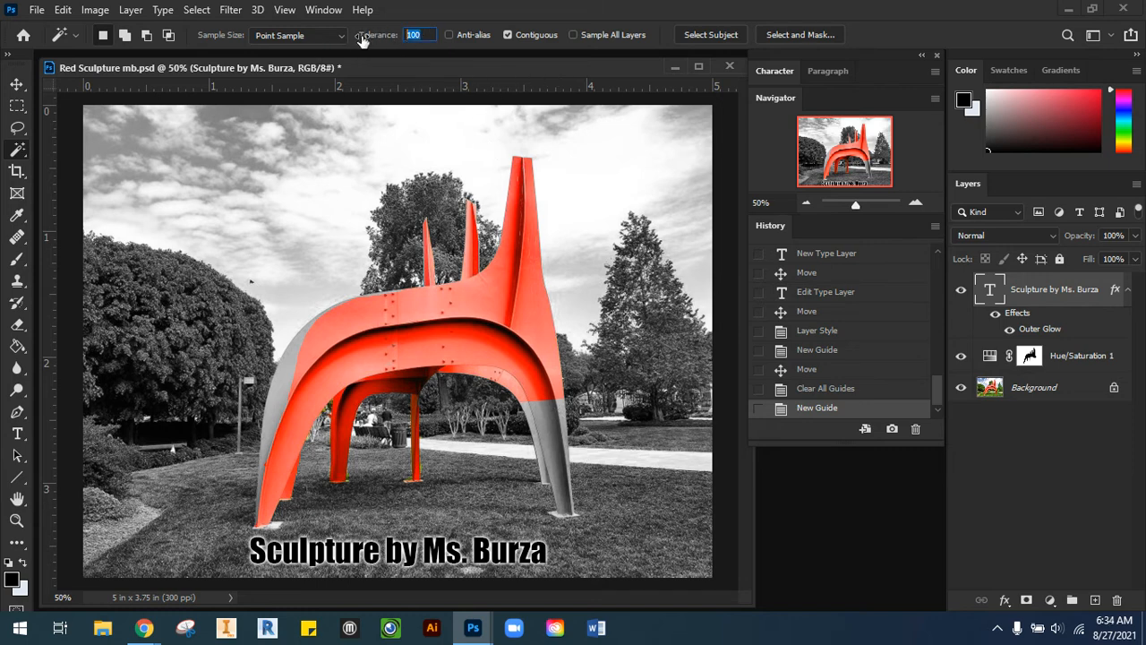
text(0)
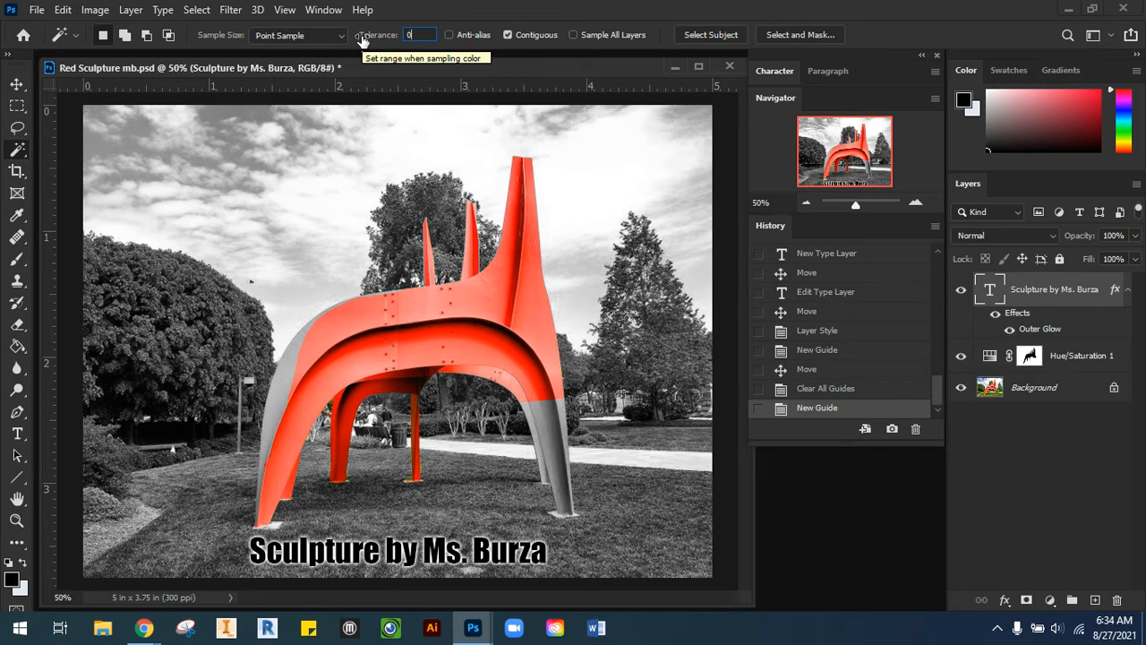
key(Return)
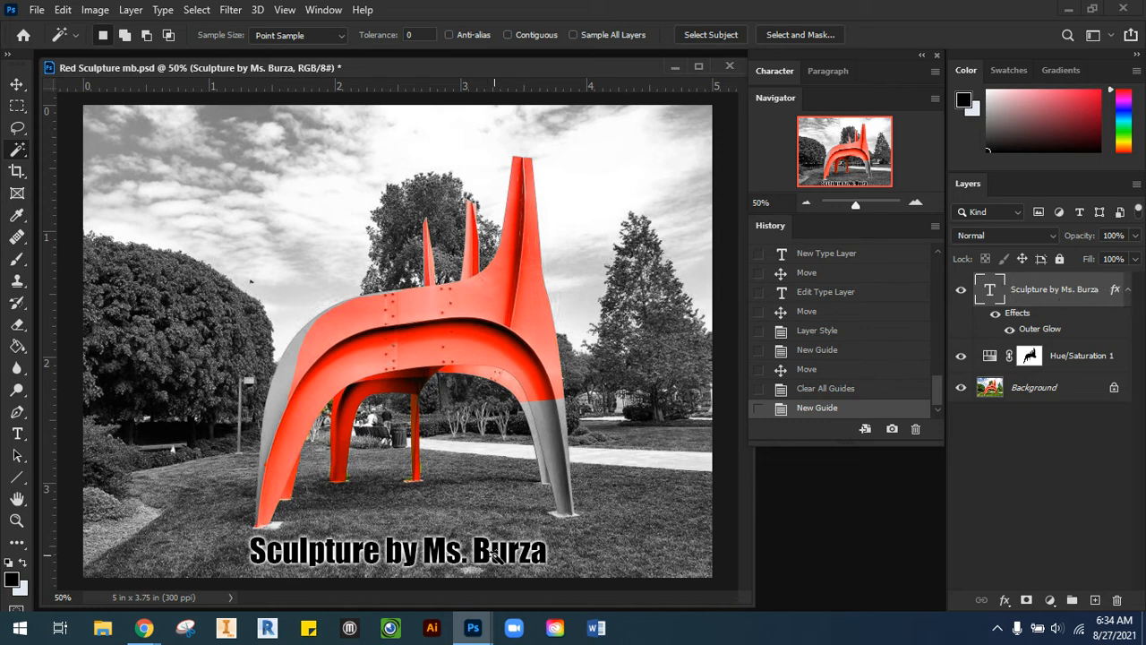
click(915, 202)
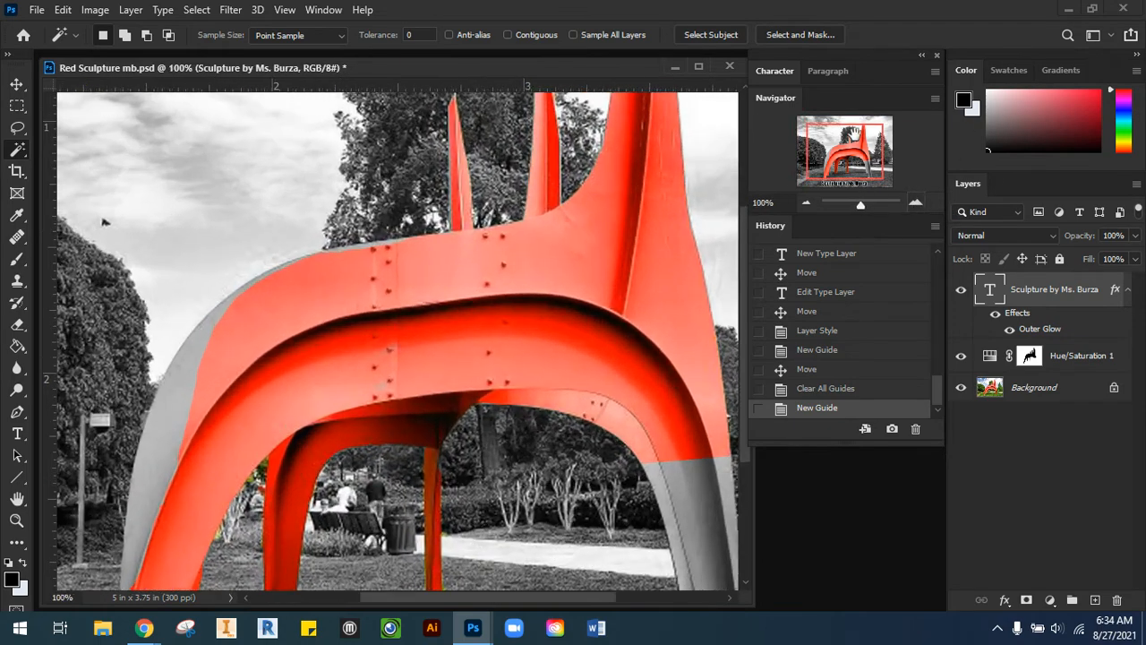
drag(849, 138, 848, 179)
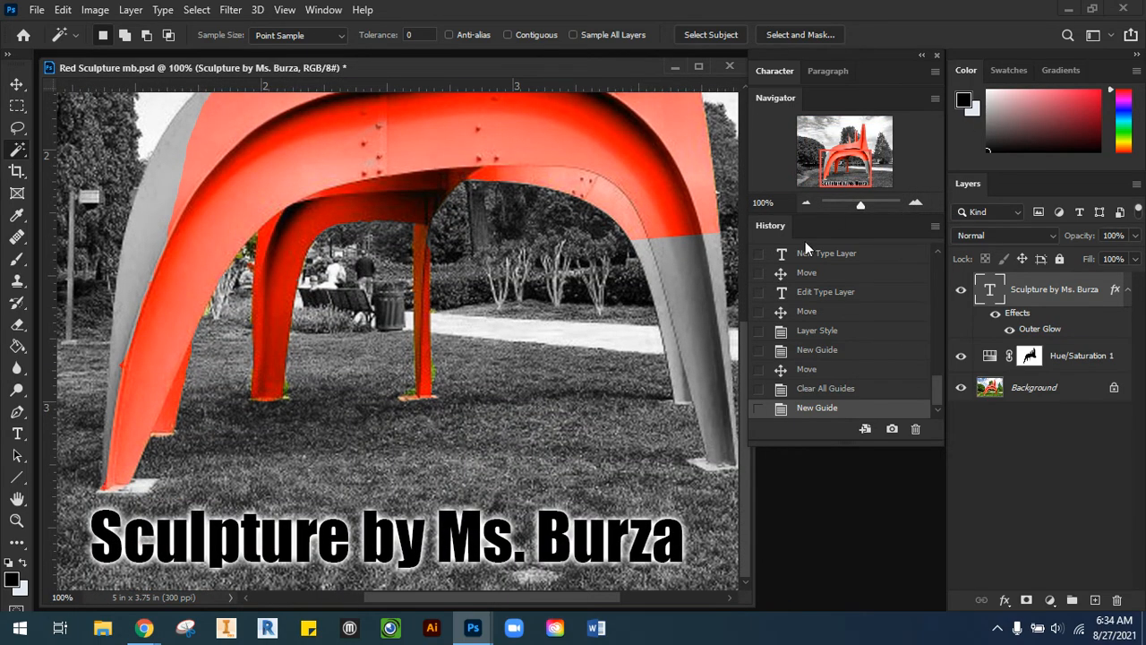
click(553, 542)
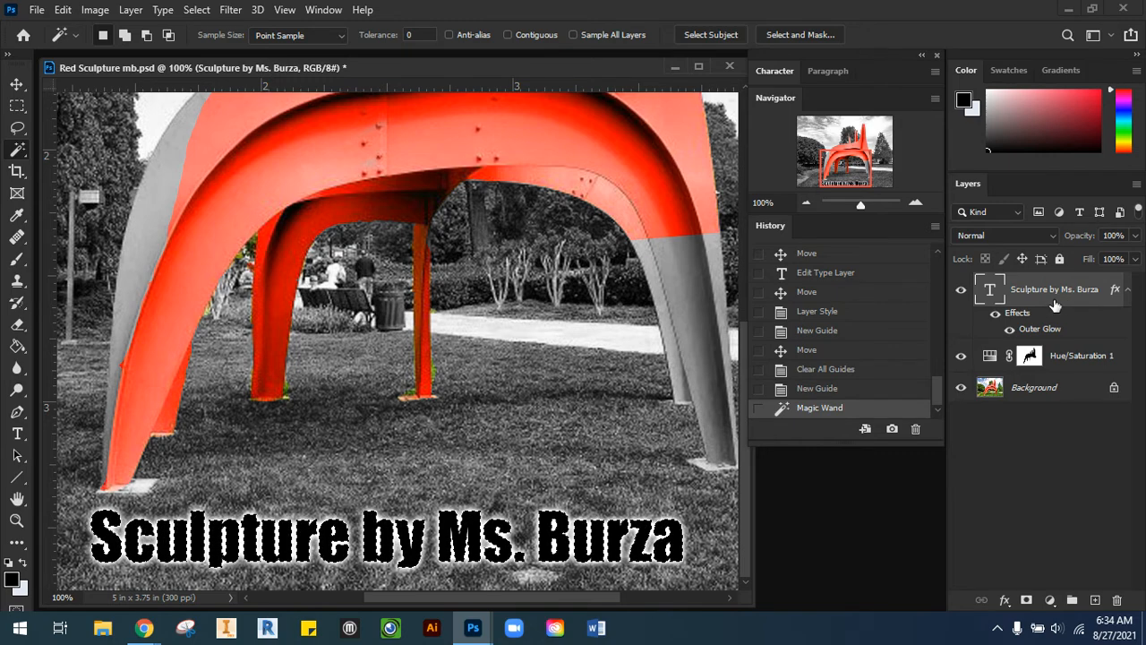
Copy the coloured grass inside the letter-shaped selection from the Background layer
click(1066, 388)
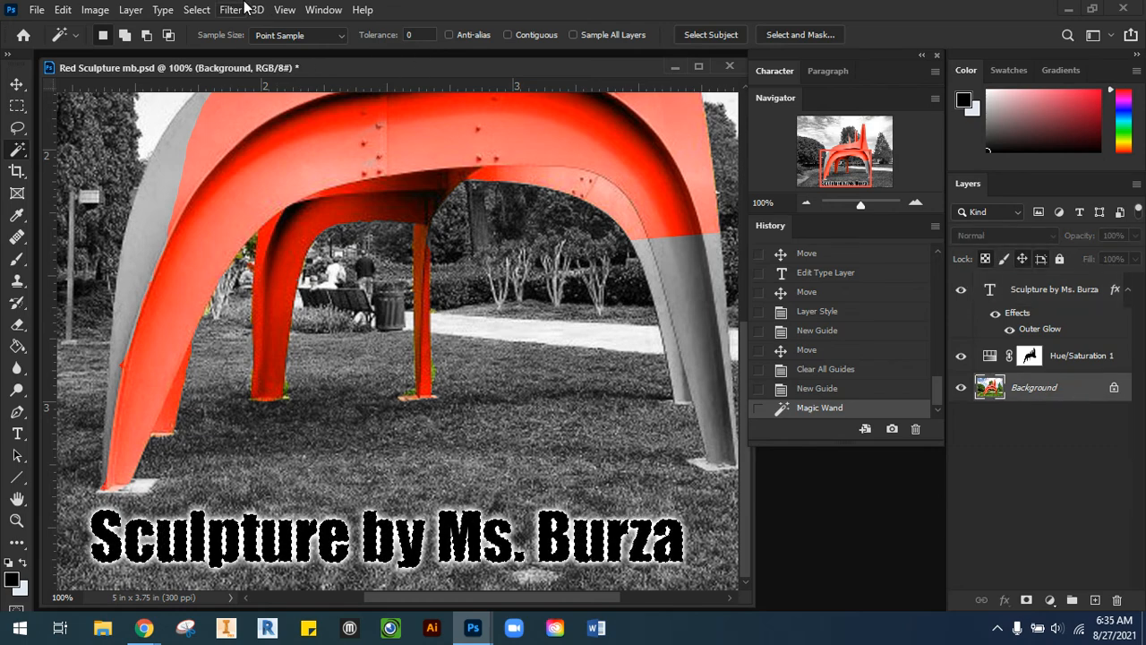
click(64, 10)
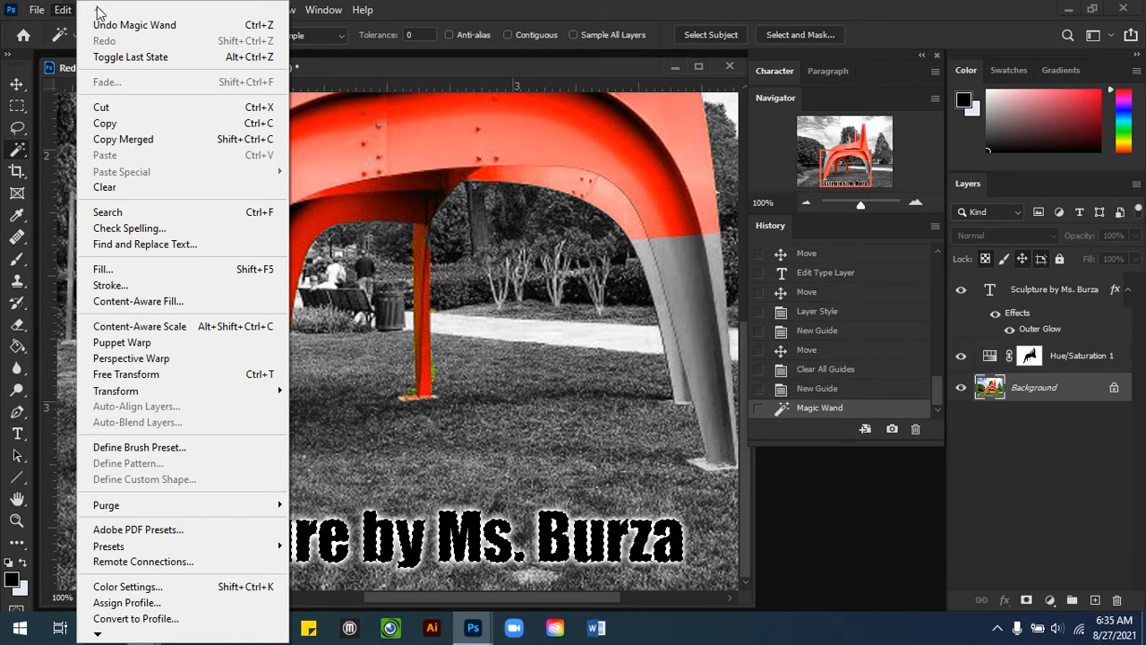
click(172, 126)
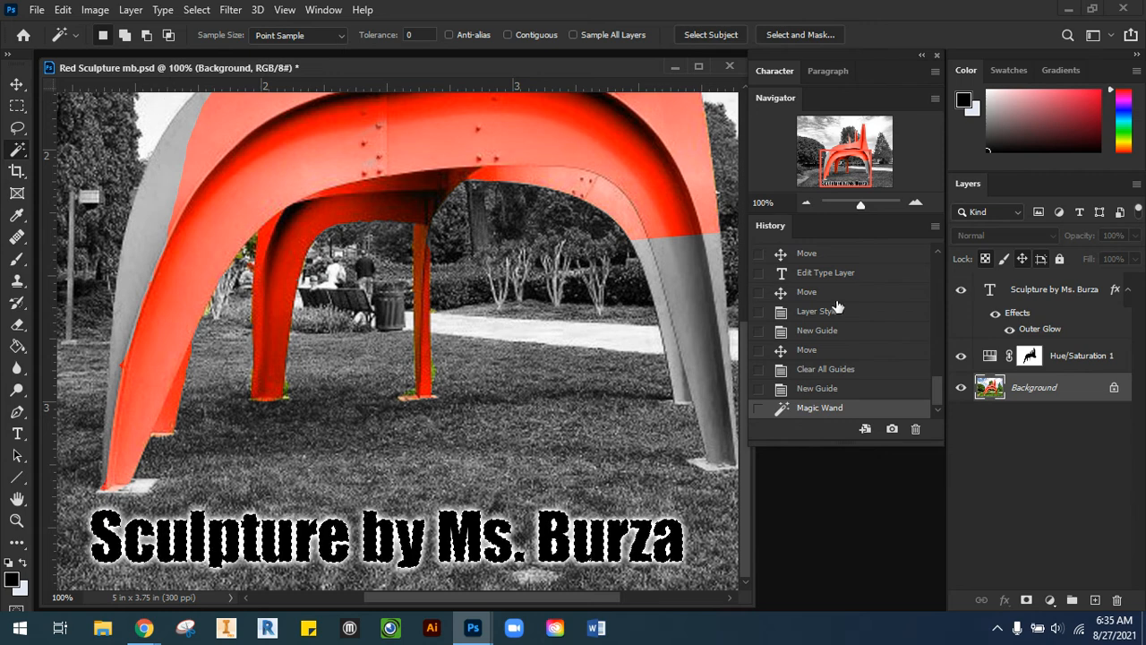
Paste the copied grass in place on a new layer directly above the caption text layer
click(1050, 291)
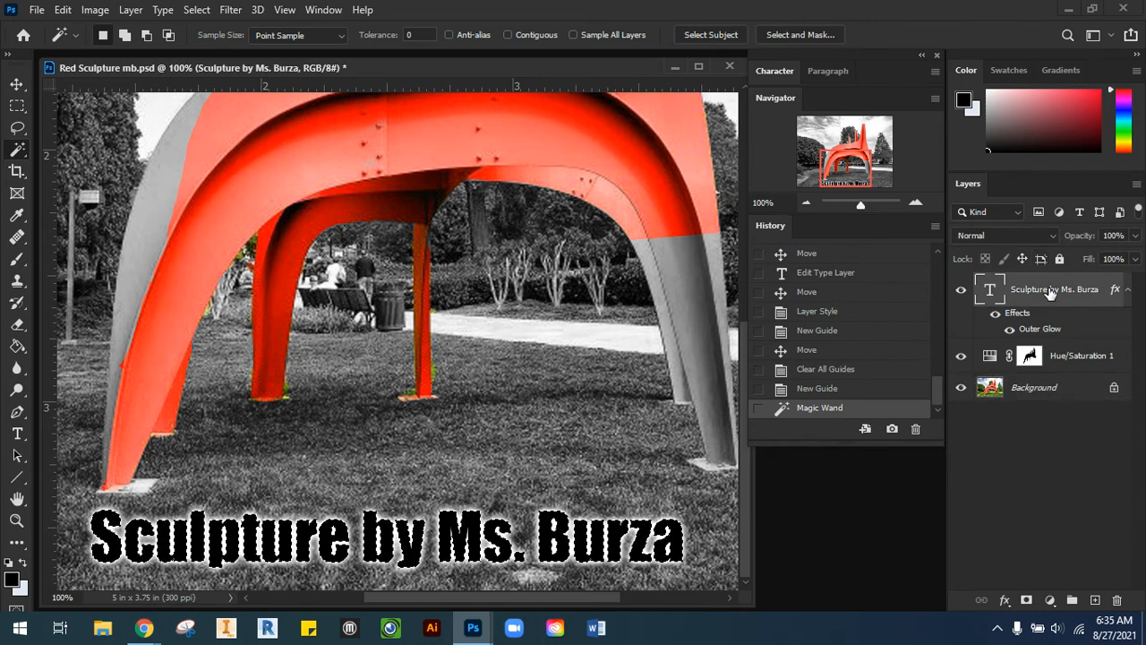
click(1053, 394)
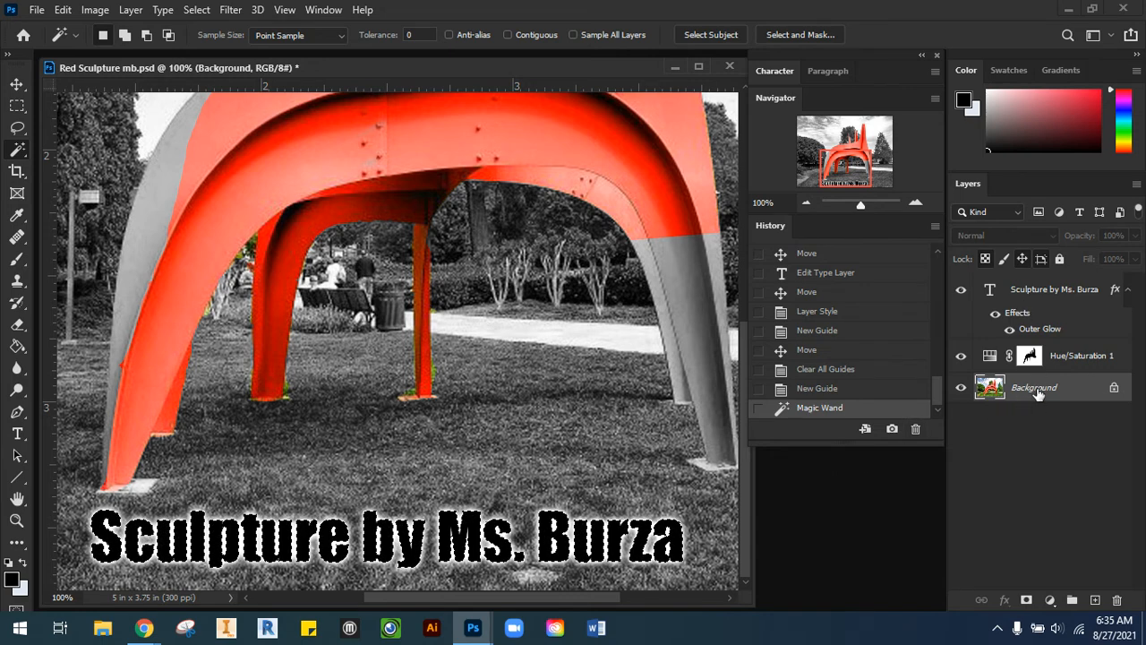
click(1049, 290)
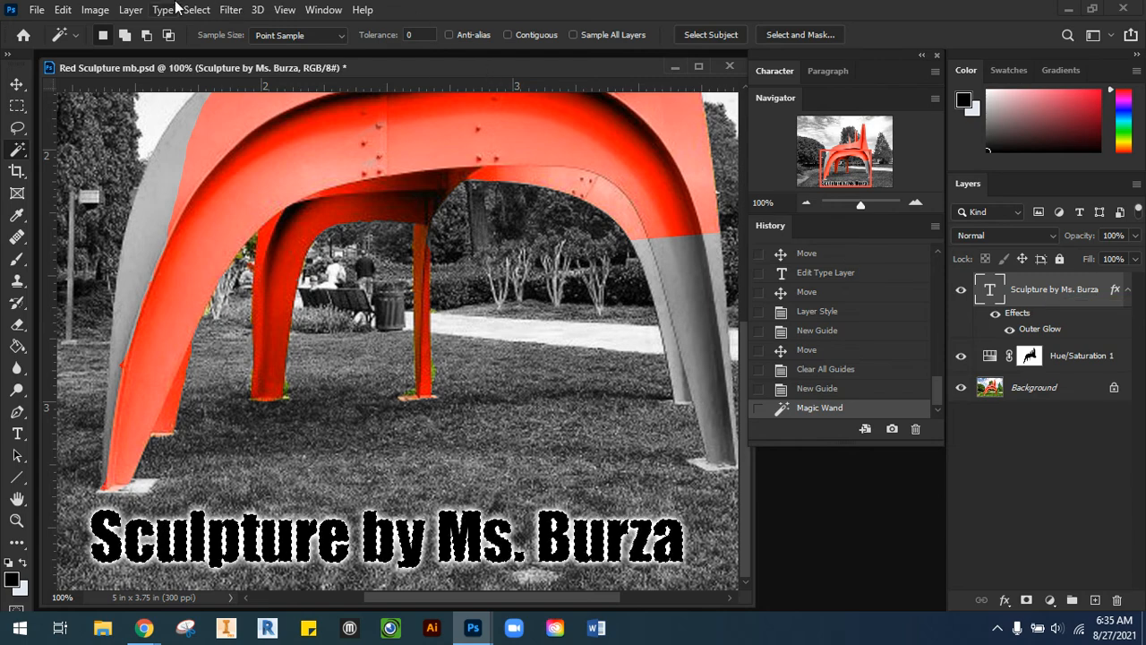
click(62, 10)
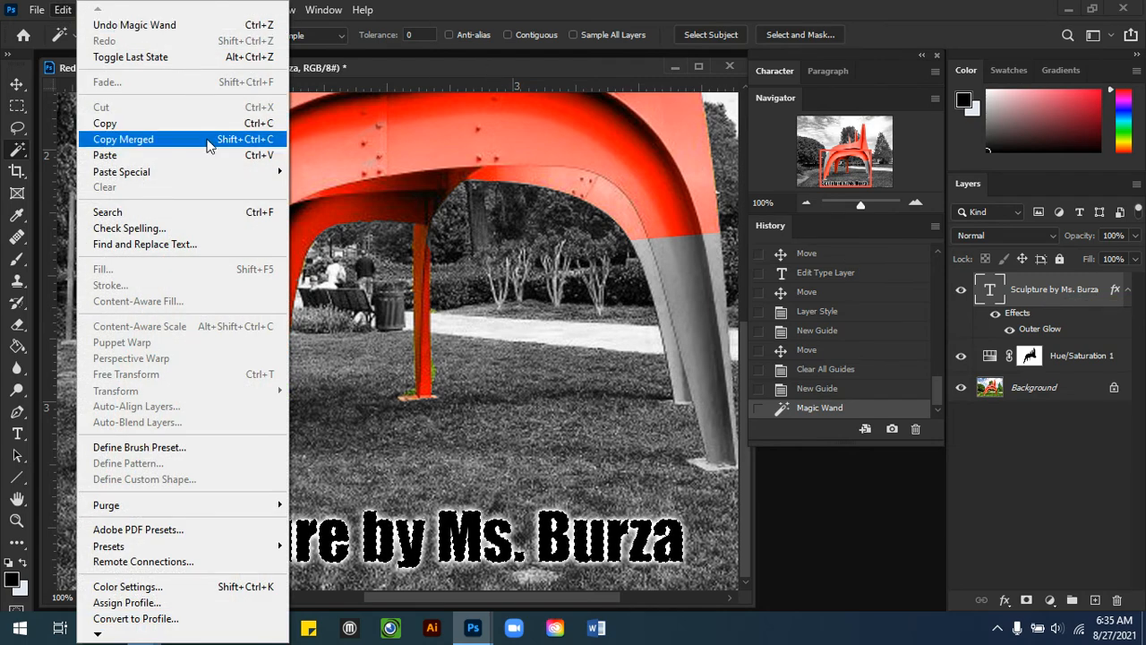
mouse_move(212, 174)
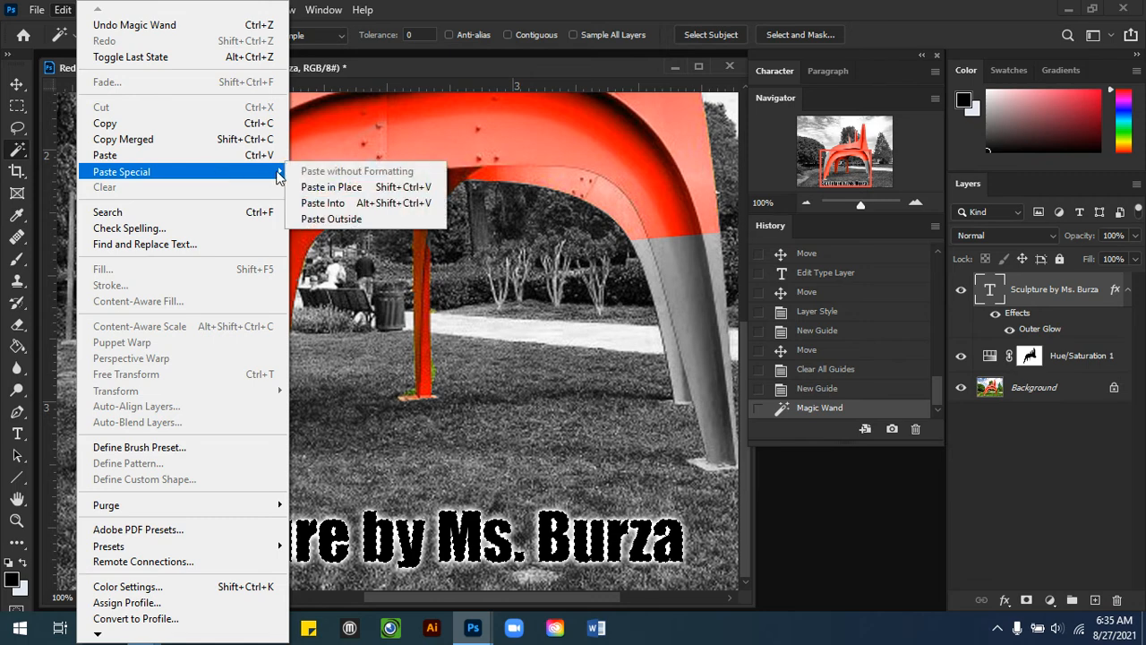
click(368, 196)
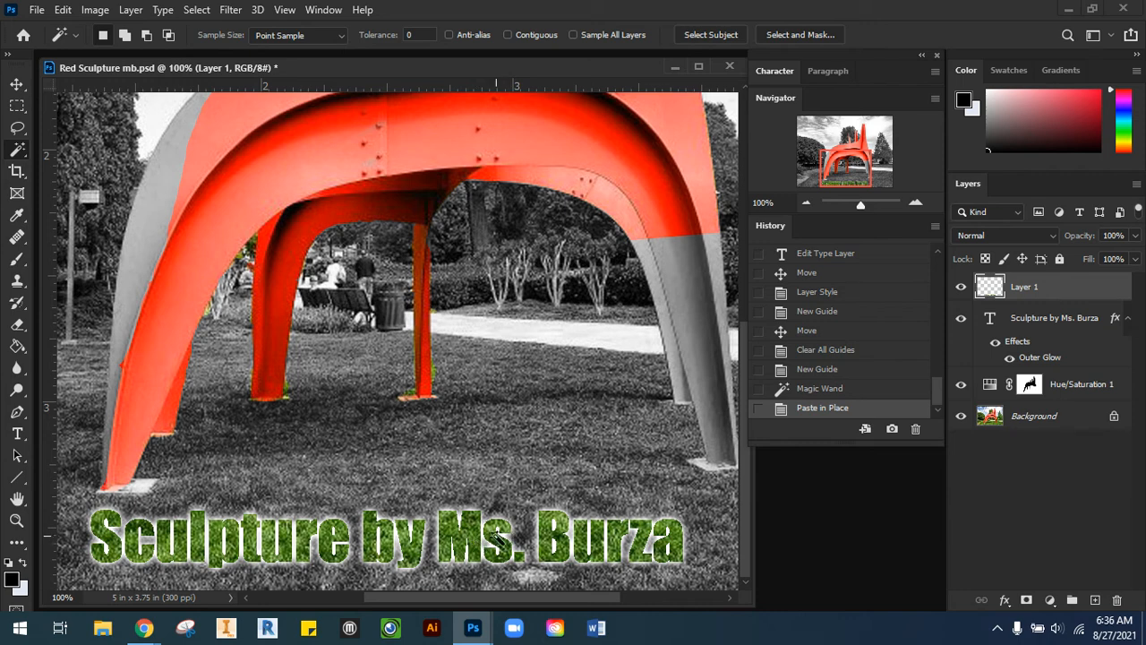
Rename the pasted grass layer as Colored Grass
double_click(1024, 287)
text(Colored Grass)
key(Return)
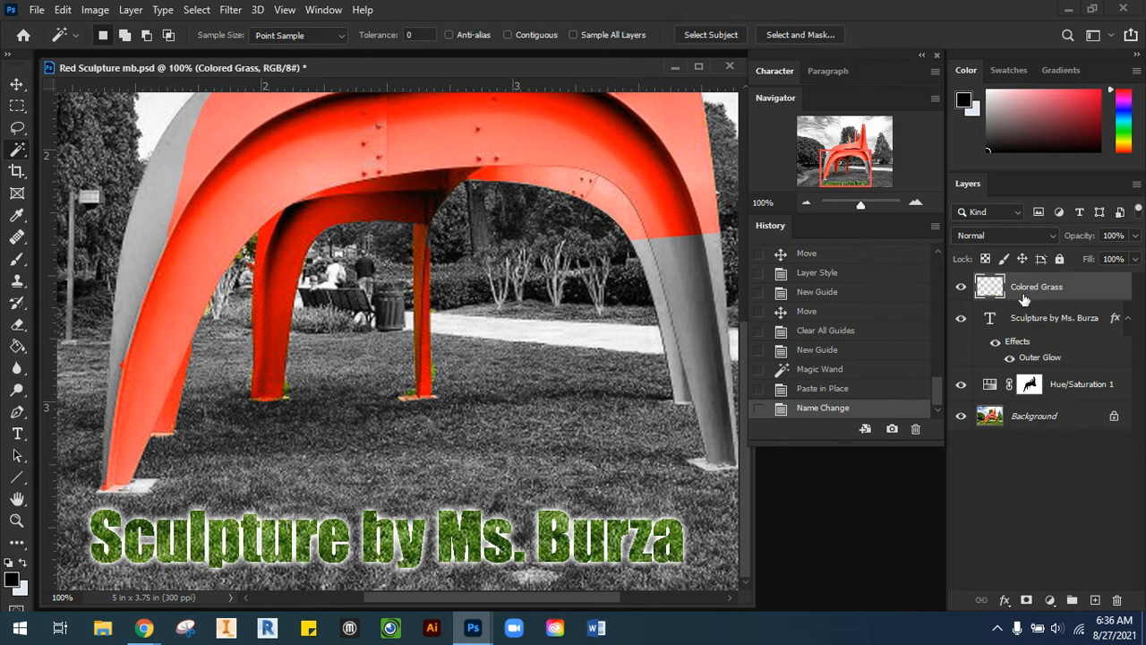
Save the layered image as the Photoshop file Red Sculpture mb in the Red Sculpture folder, replacing the existing version
key(ctrl+plus)
key(ctrl+minus)
key(ctrl+minus)
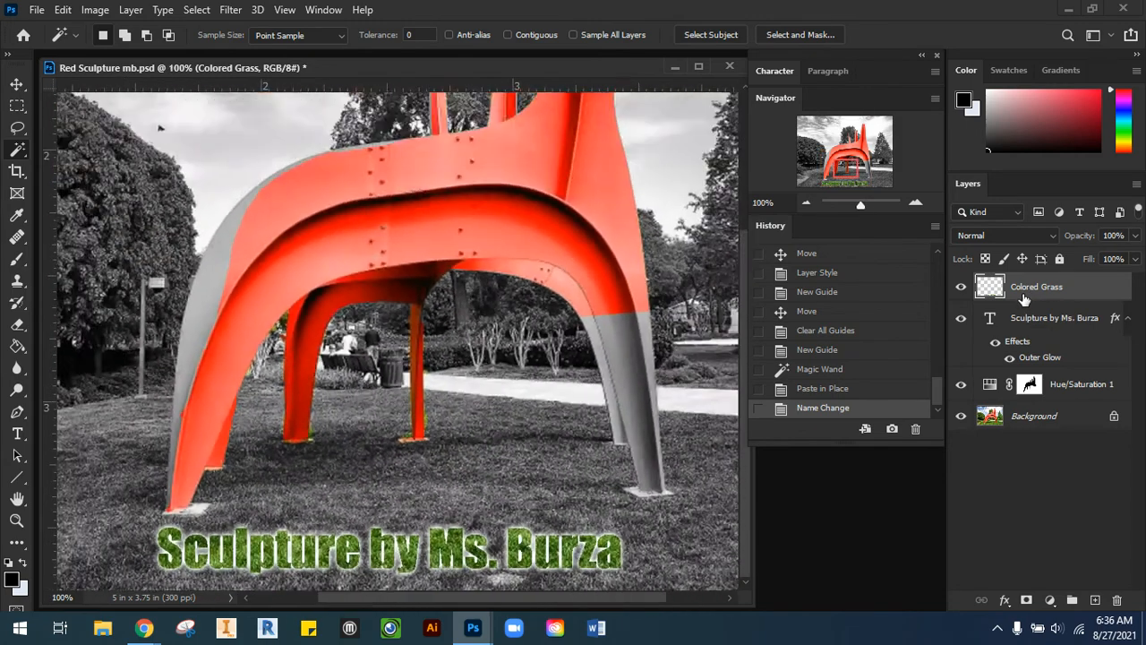
key(ctrl+minus)
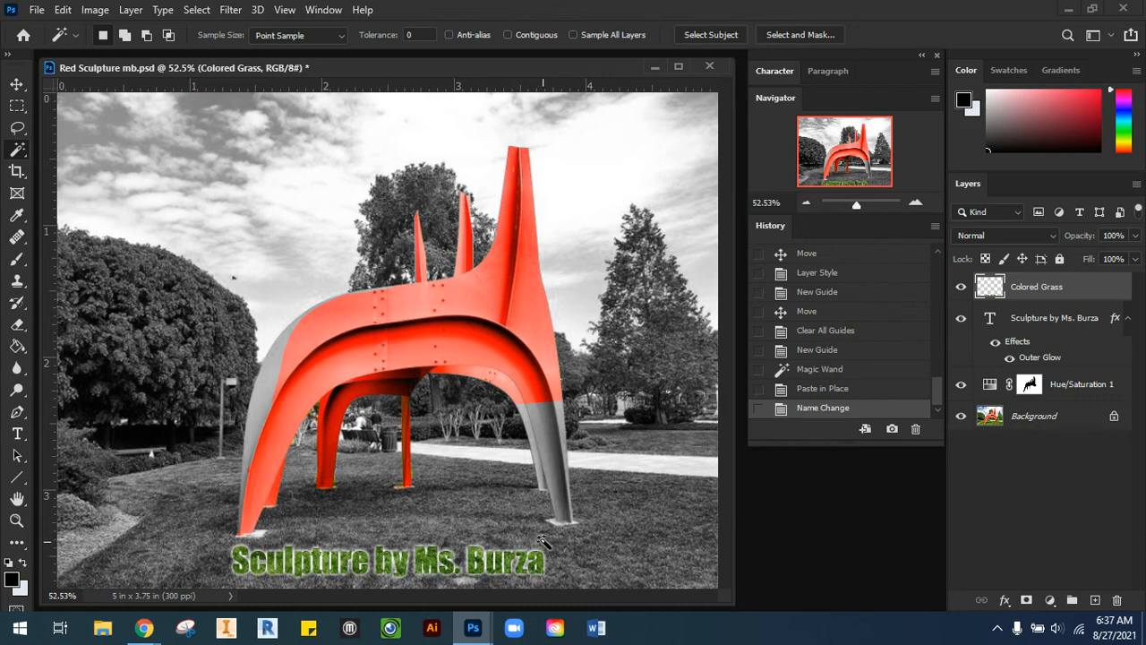
click(37, 11)
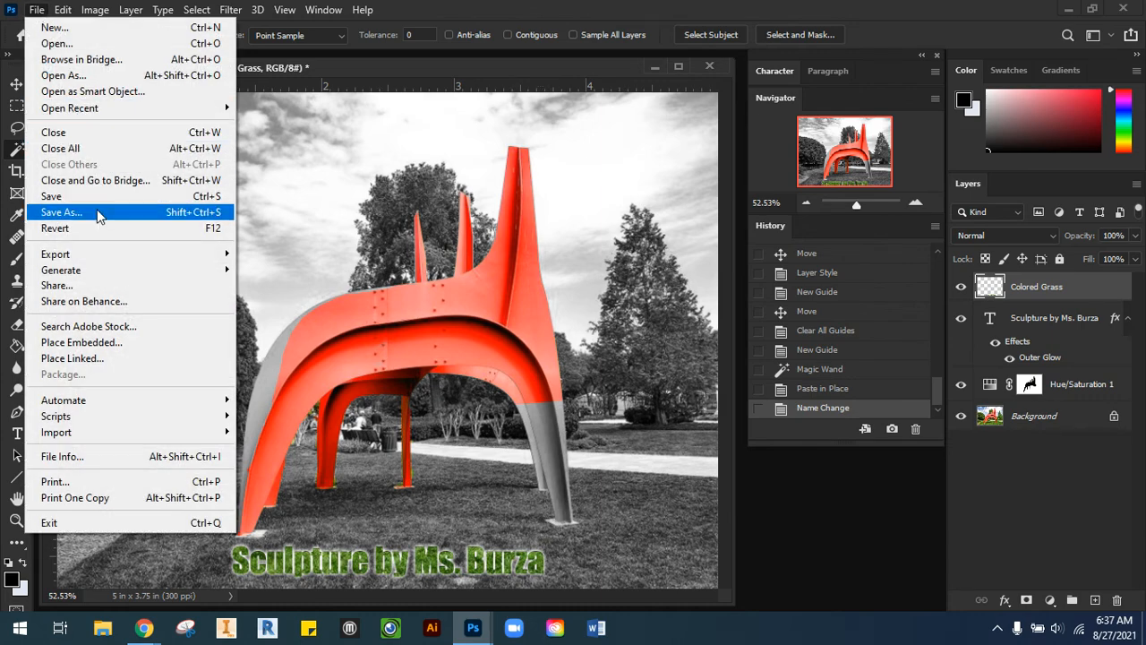
click(97, 214)
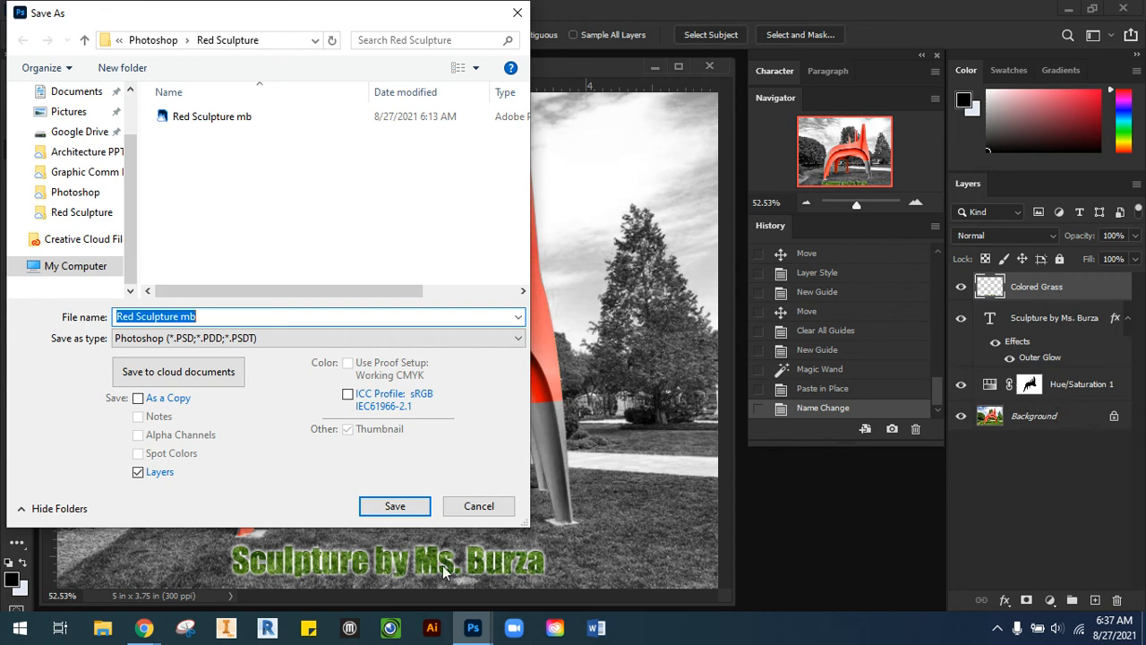
click(395, 506)
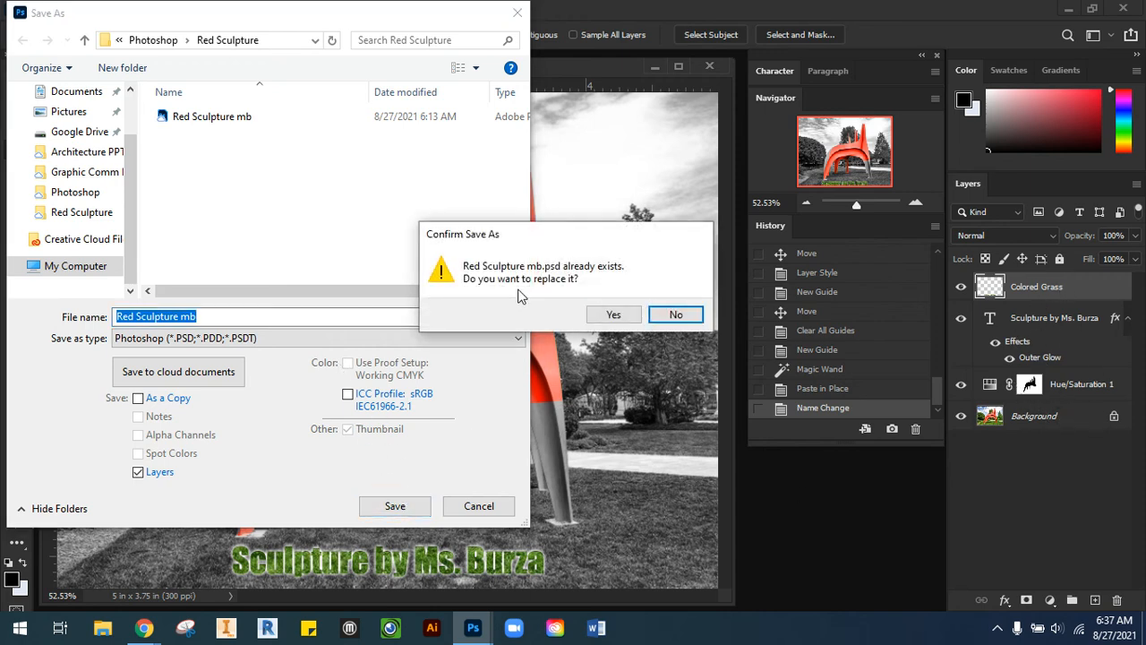
click(627, 322)
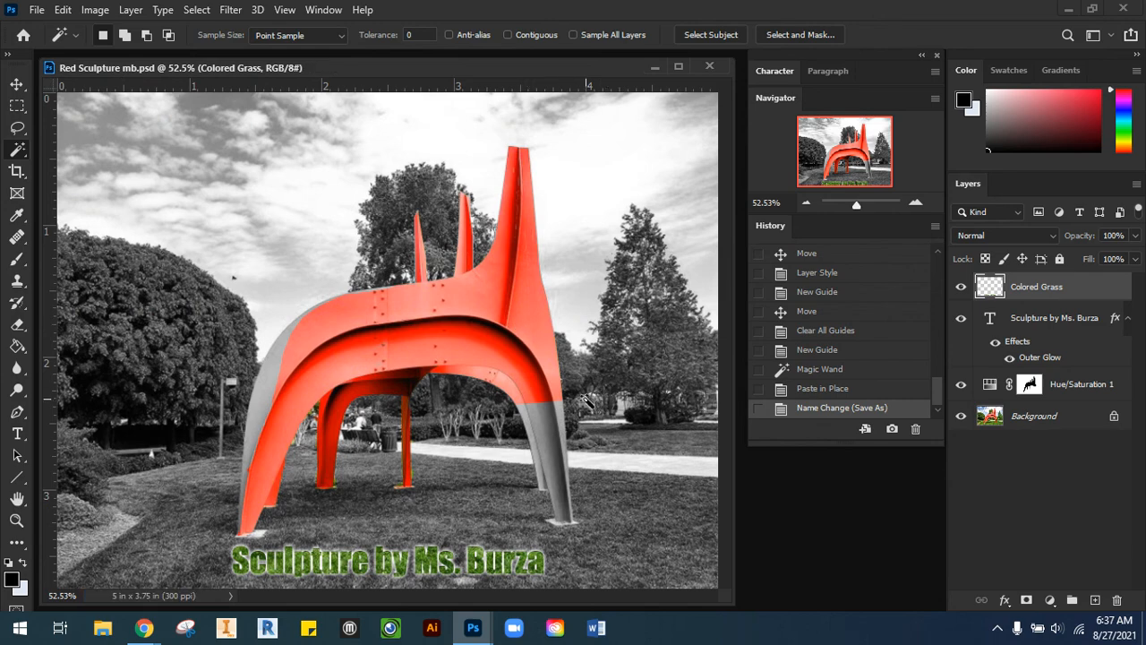
Save the image as a TIFF named Red Sculpture mb with layers included, no image compression and RLE layer compression
click(36, 9)
click(63, 214)
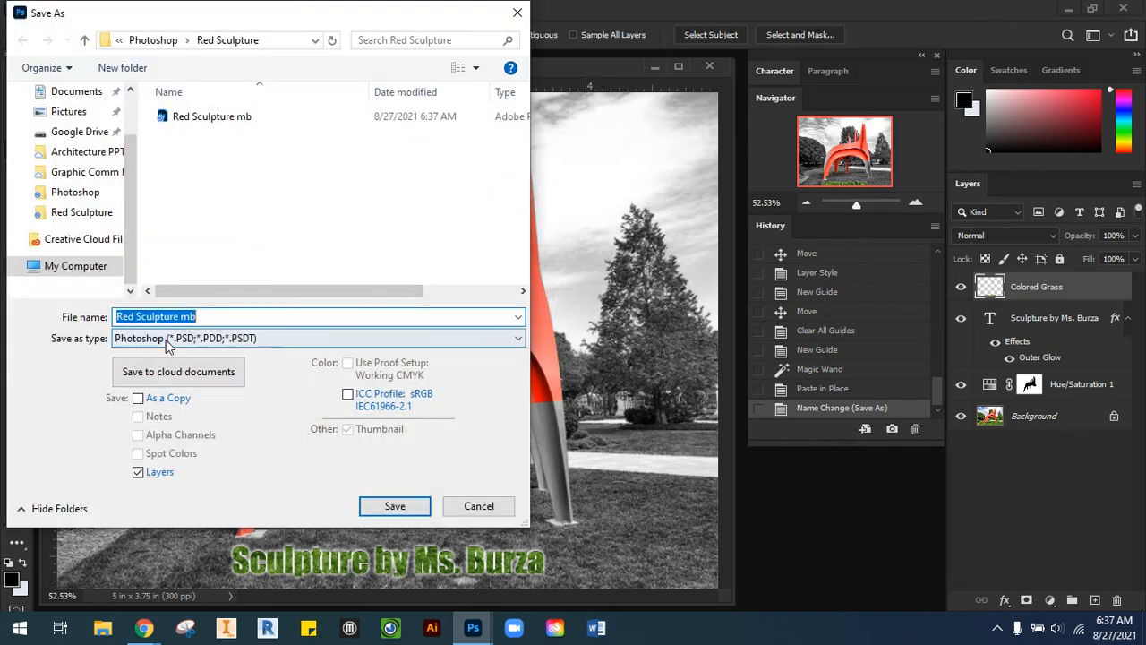
click(166, 344)
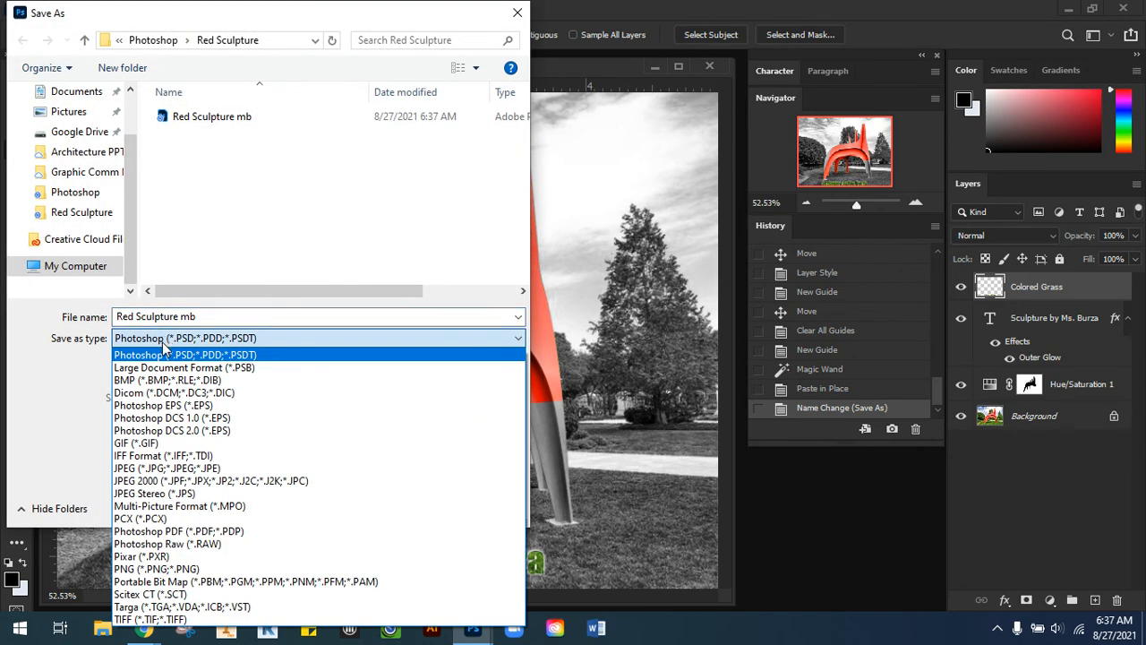
click(141, 355)
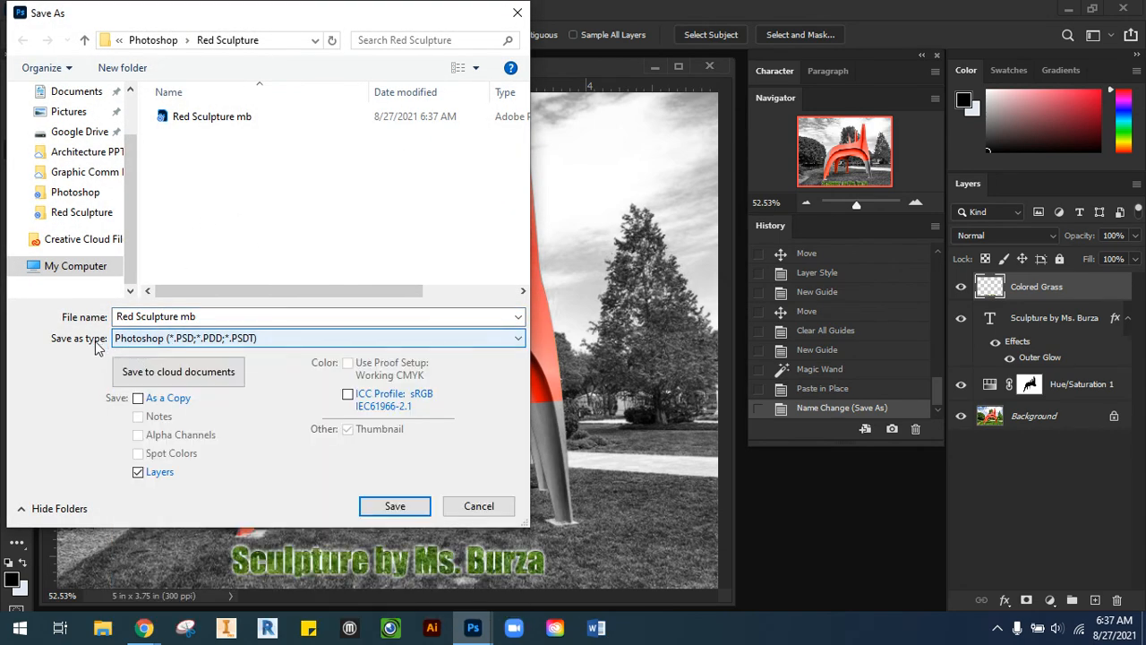
click(143, 347)
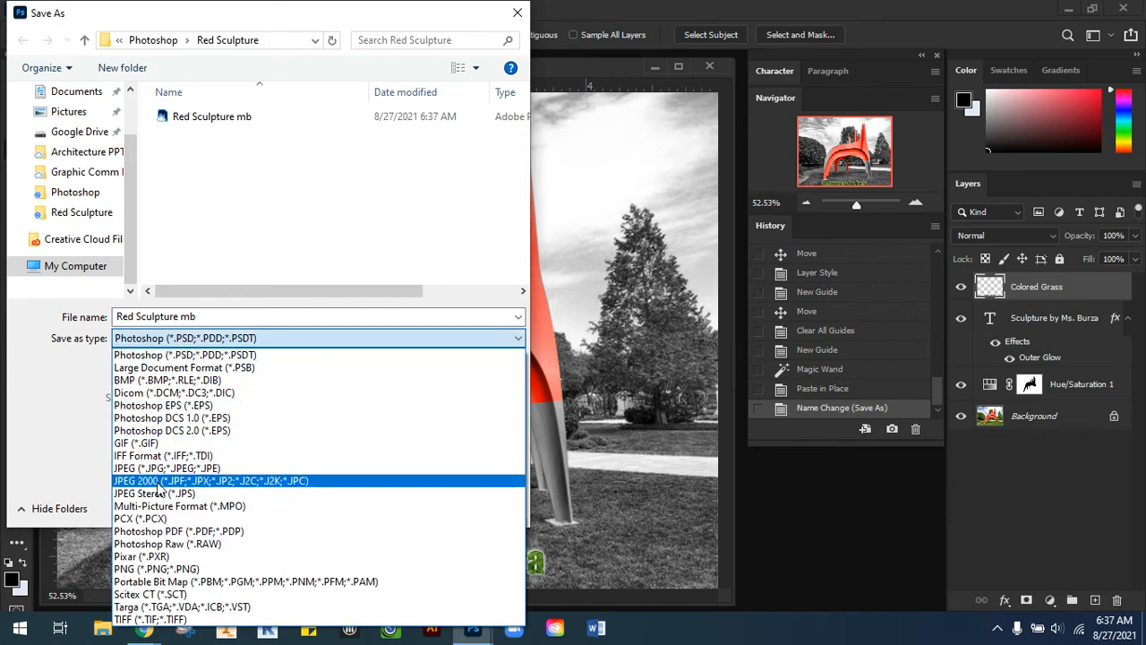
click(129, 620)
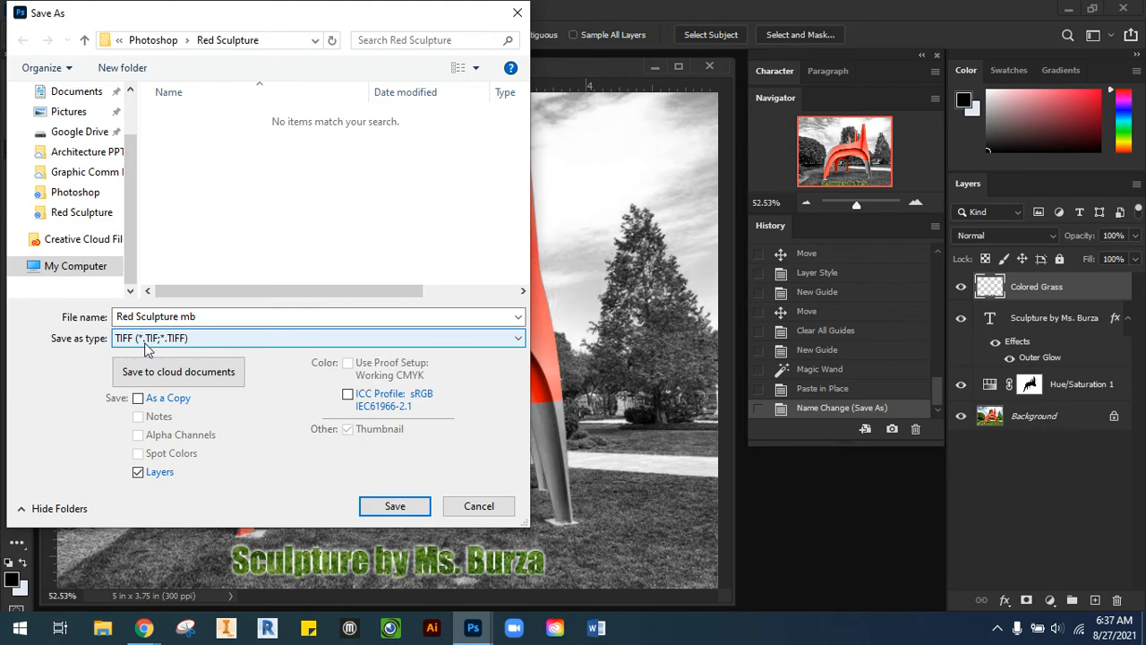
click(203, 316)
click(393, 507)
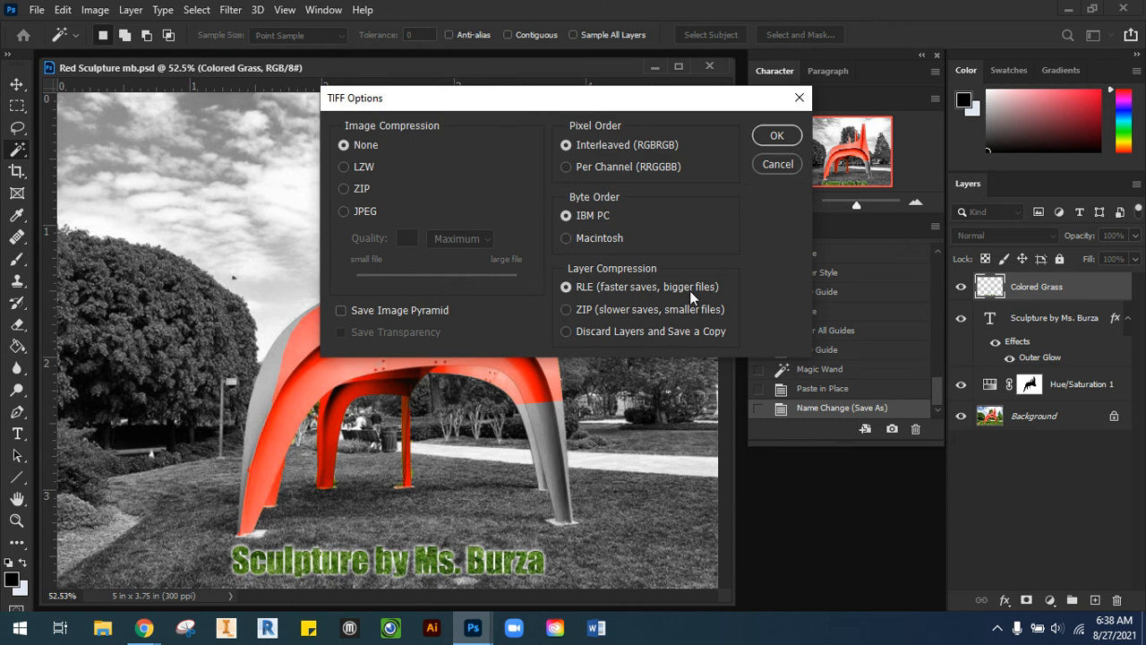
click(778, 136)
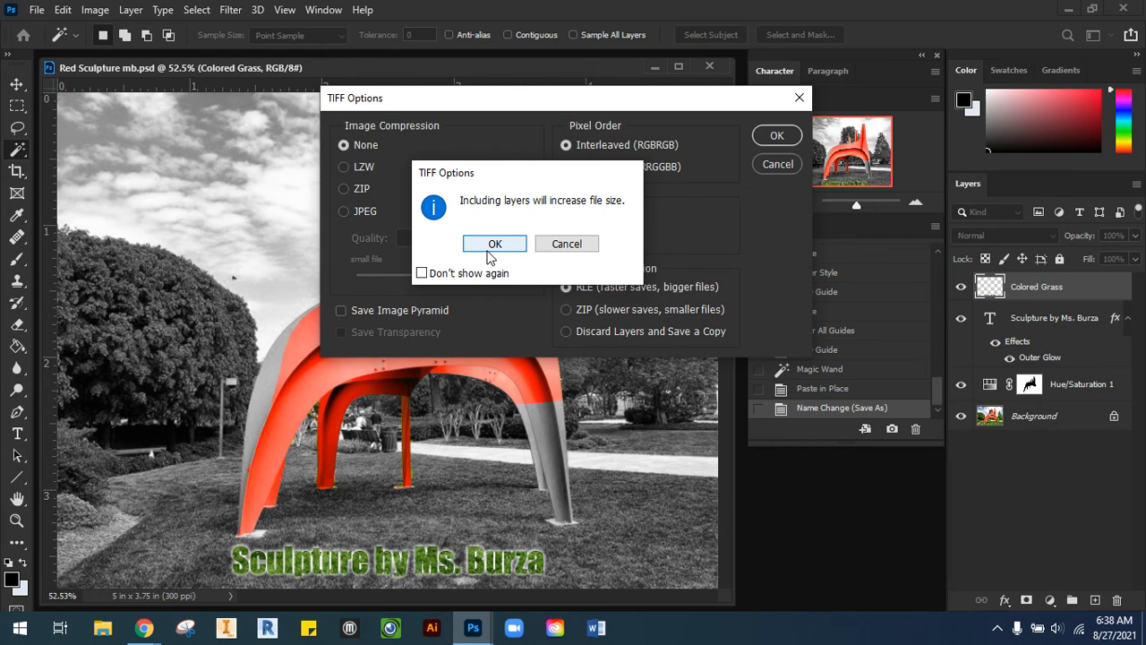
click(422, 273)
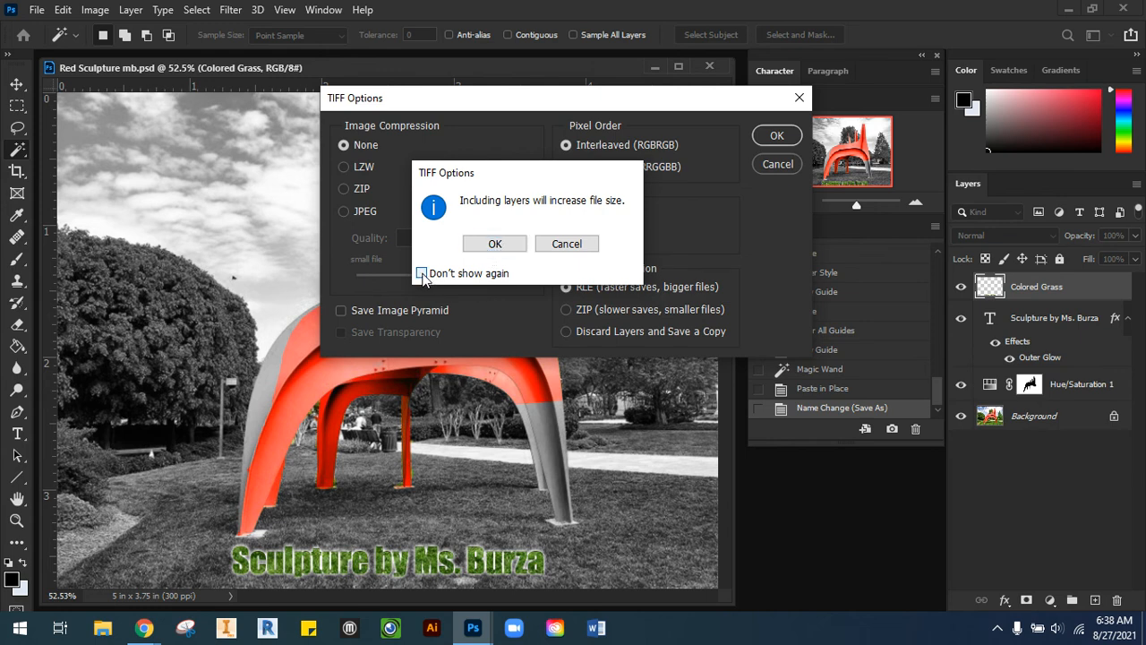
click(498, 243)
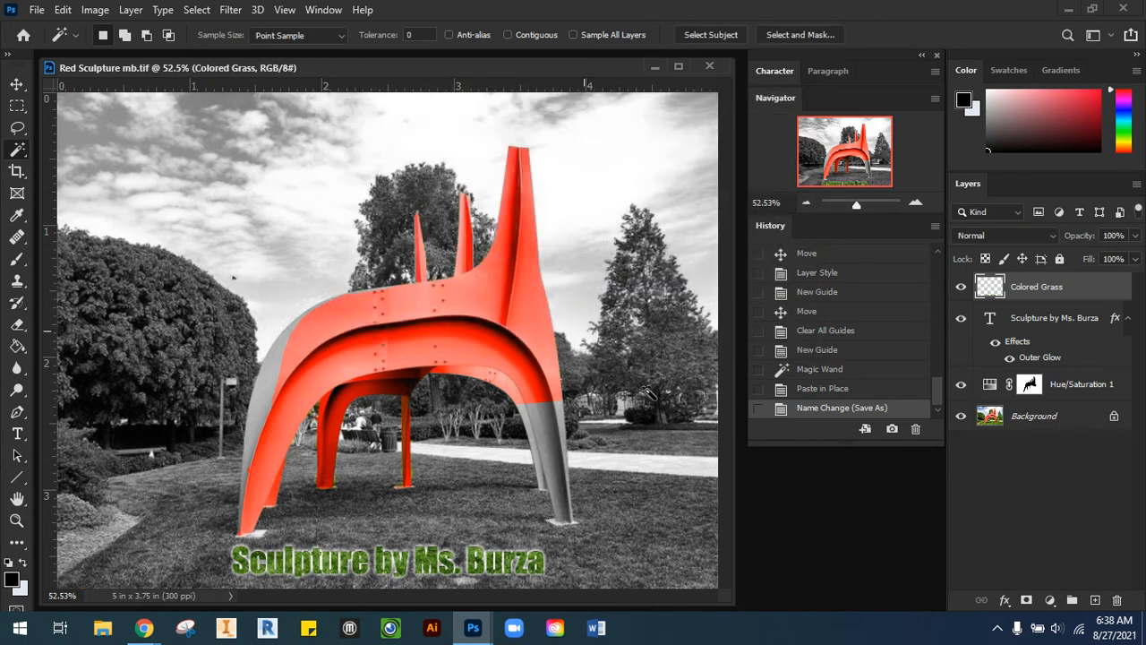